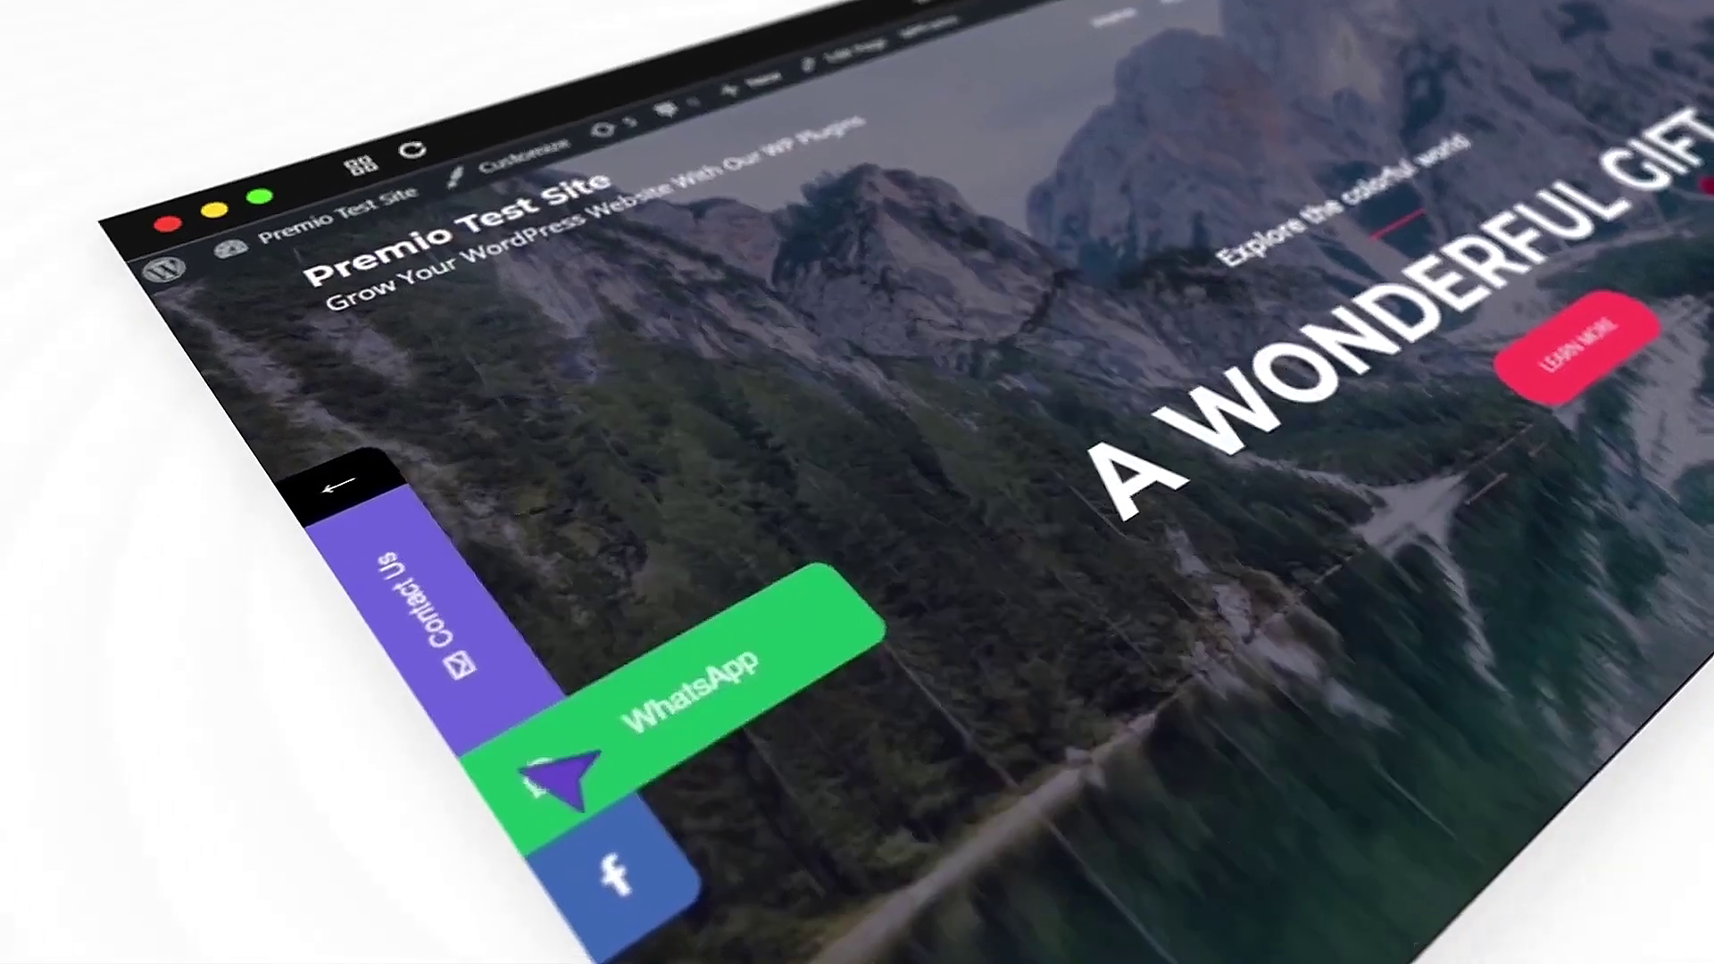
# - Try the sticky tab's contact form, then search plugins for 'My Sticky Elements'
pyautogui.click(459, 665)
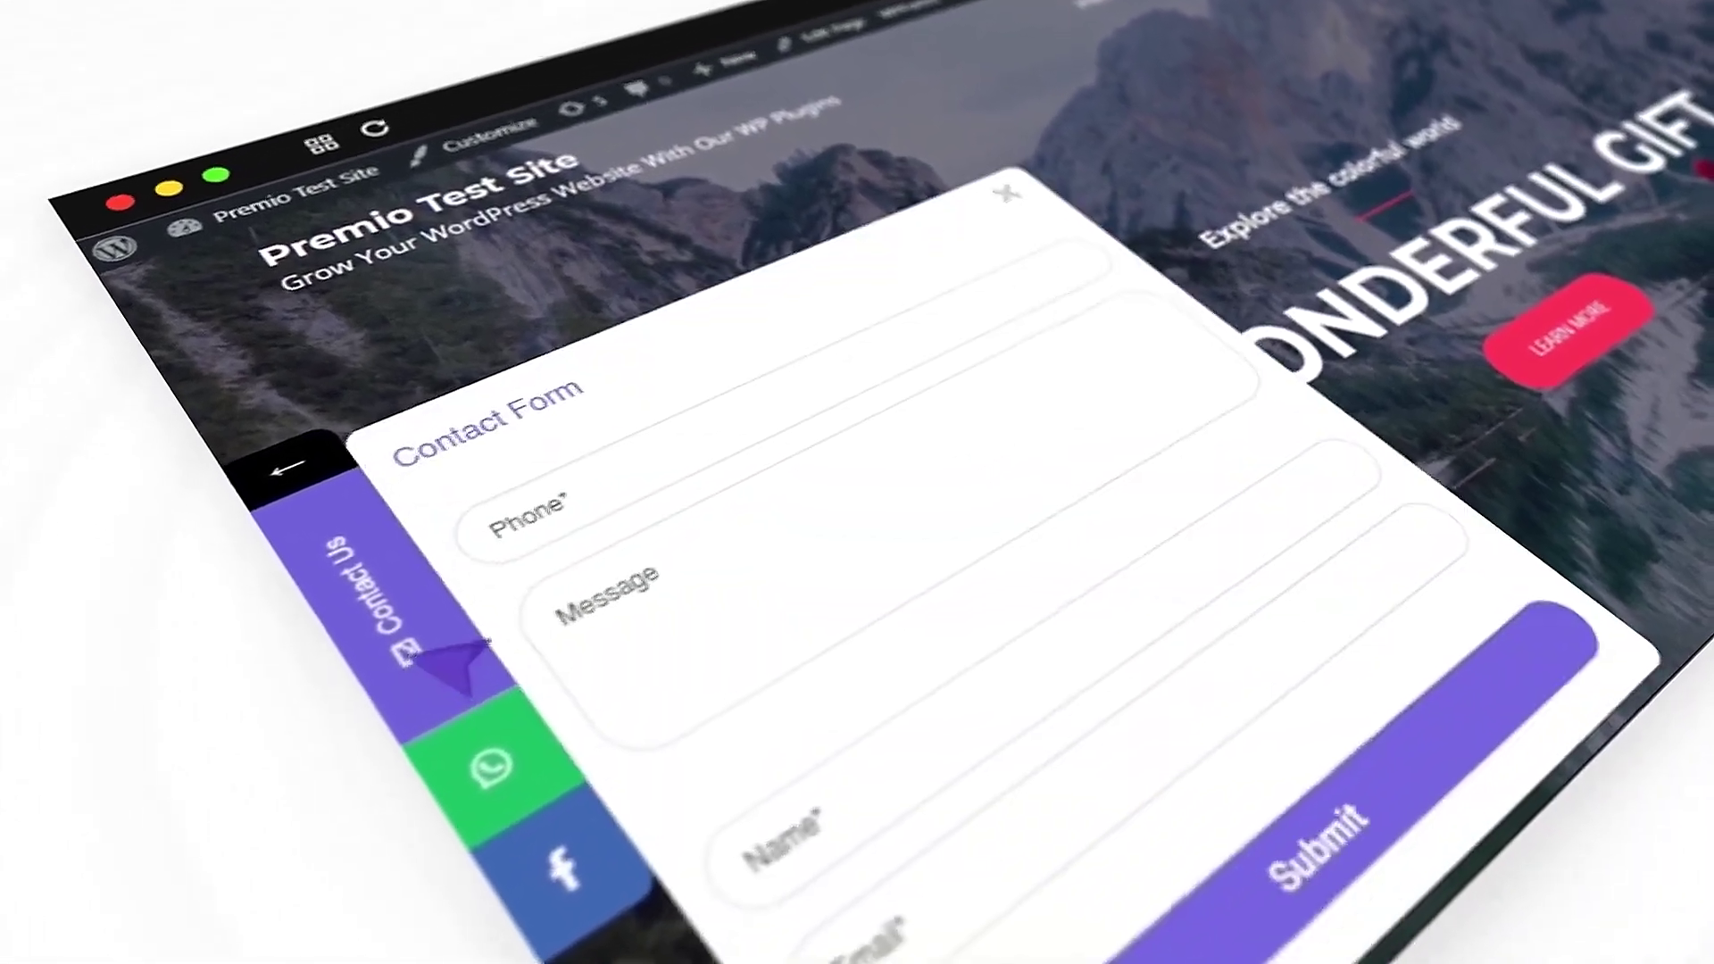
pyautogui.click(451, 670)
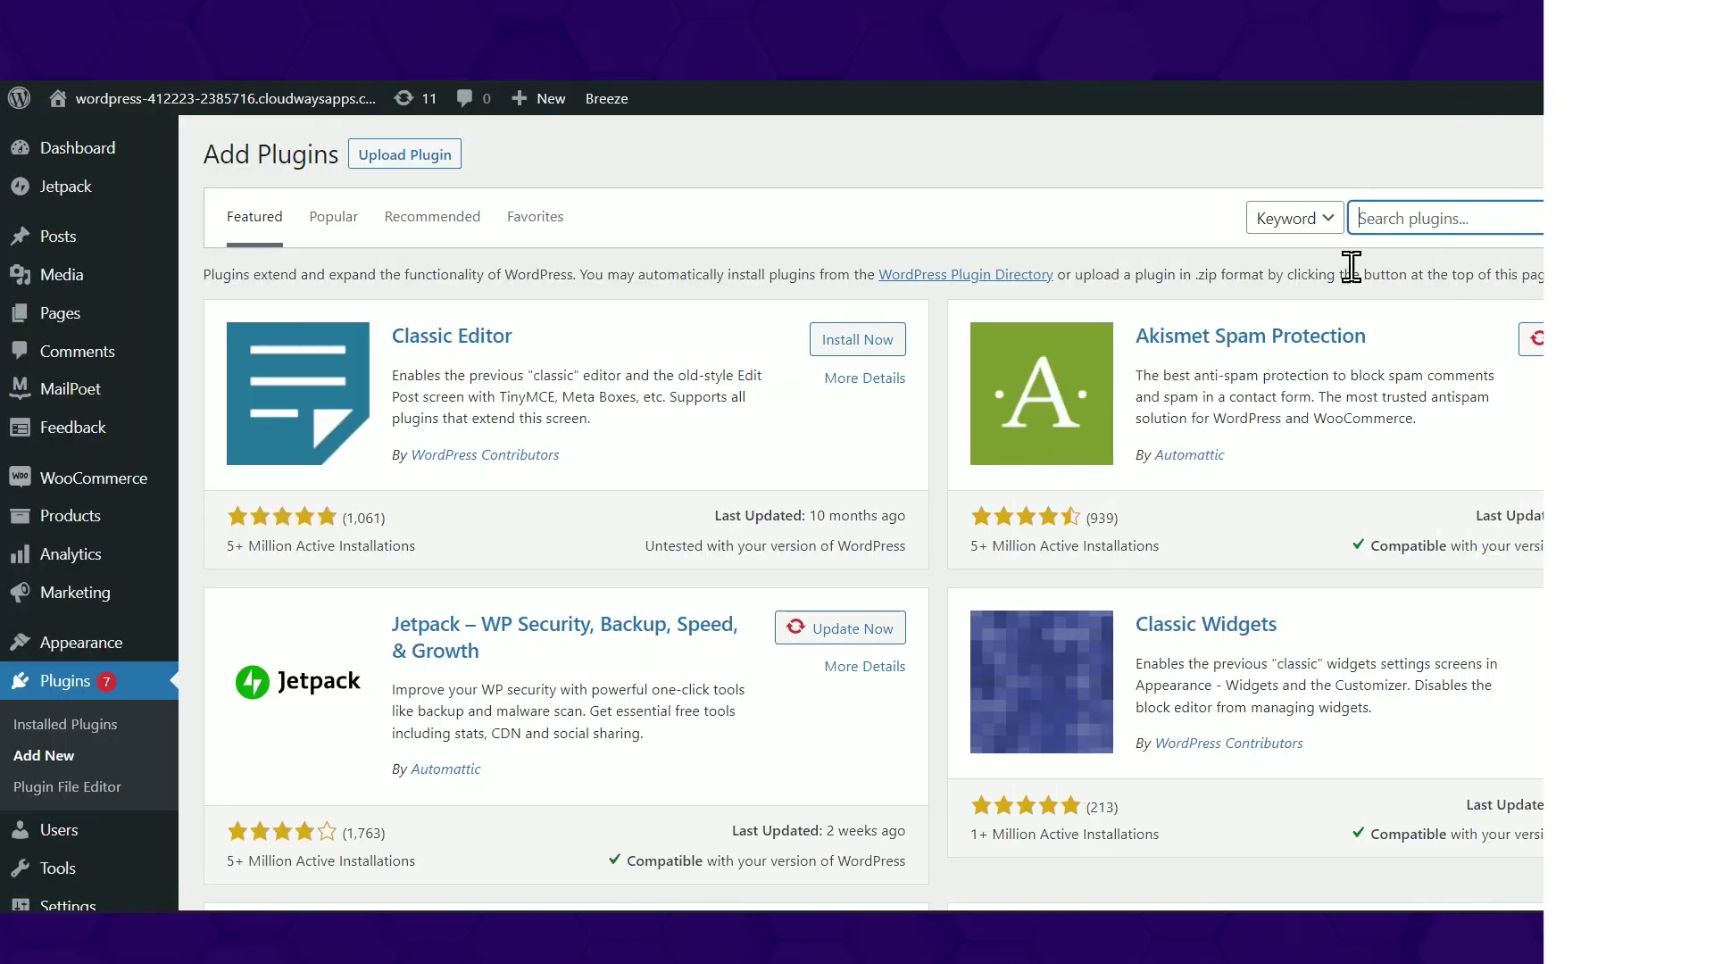
pyautogui.write('MyStickyElements')
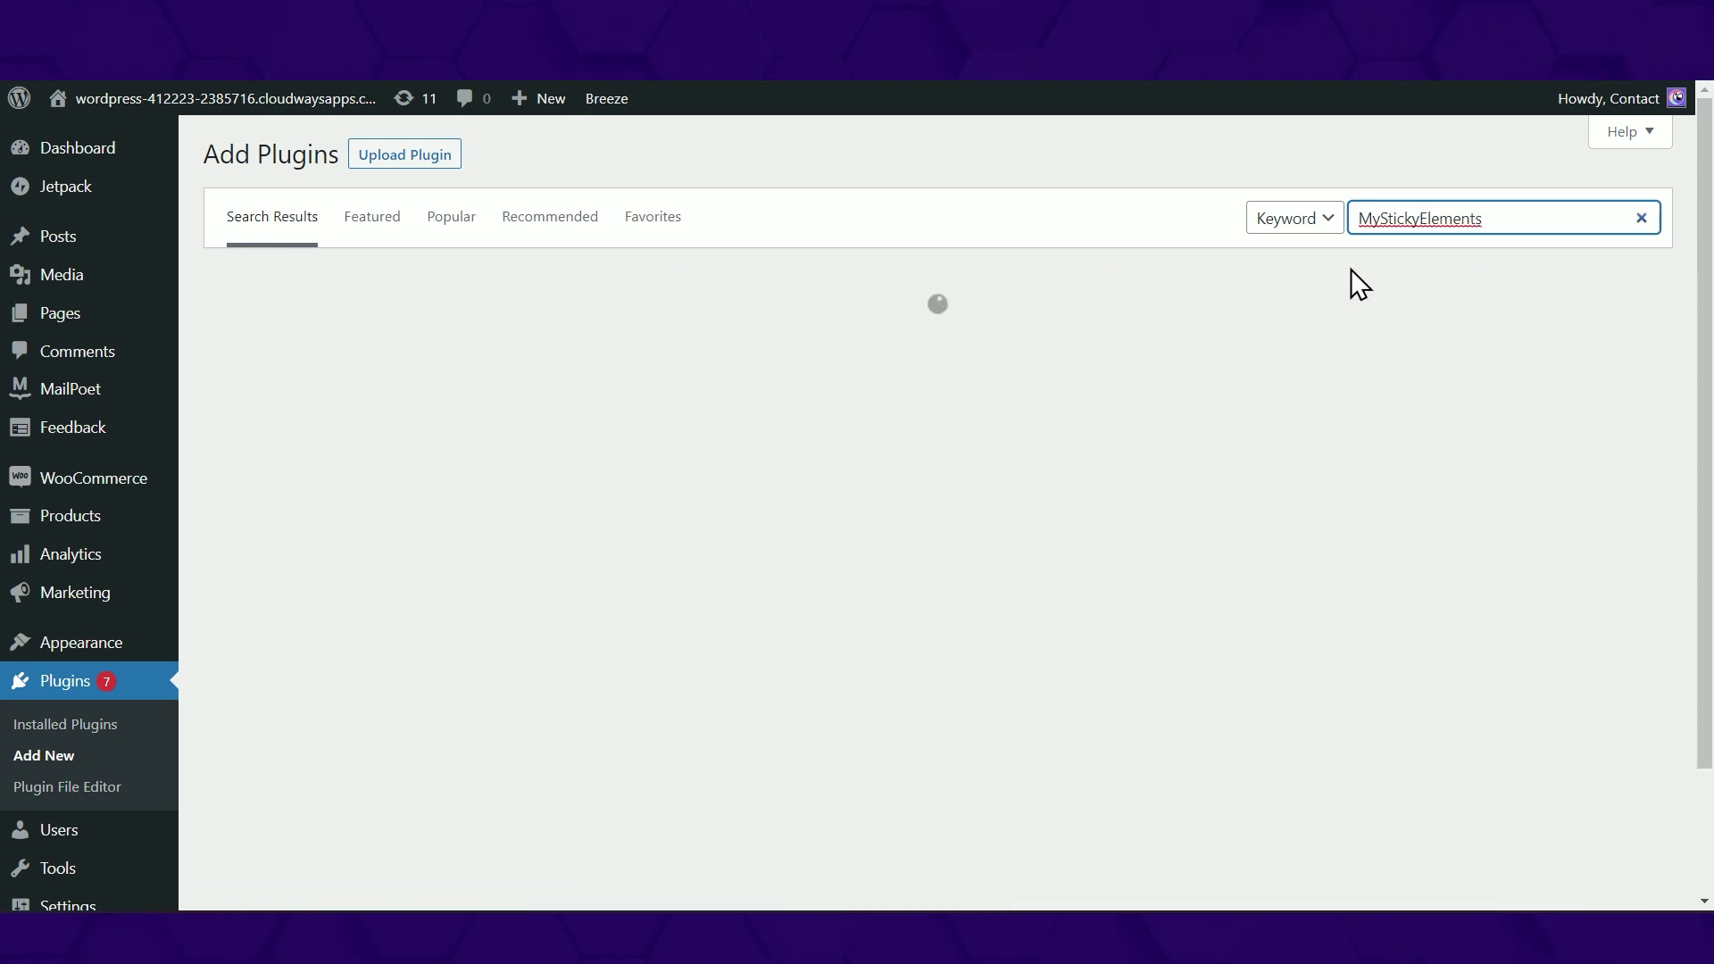
# - Install and activate the My Sticky Elements plugin from the search results
pyautogui.click(868, 343)
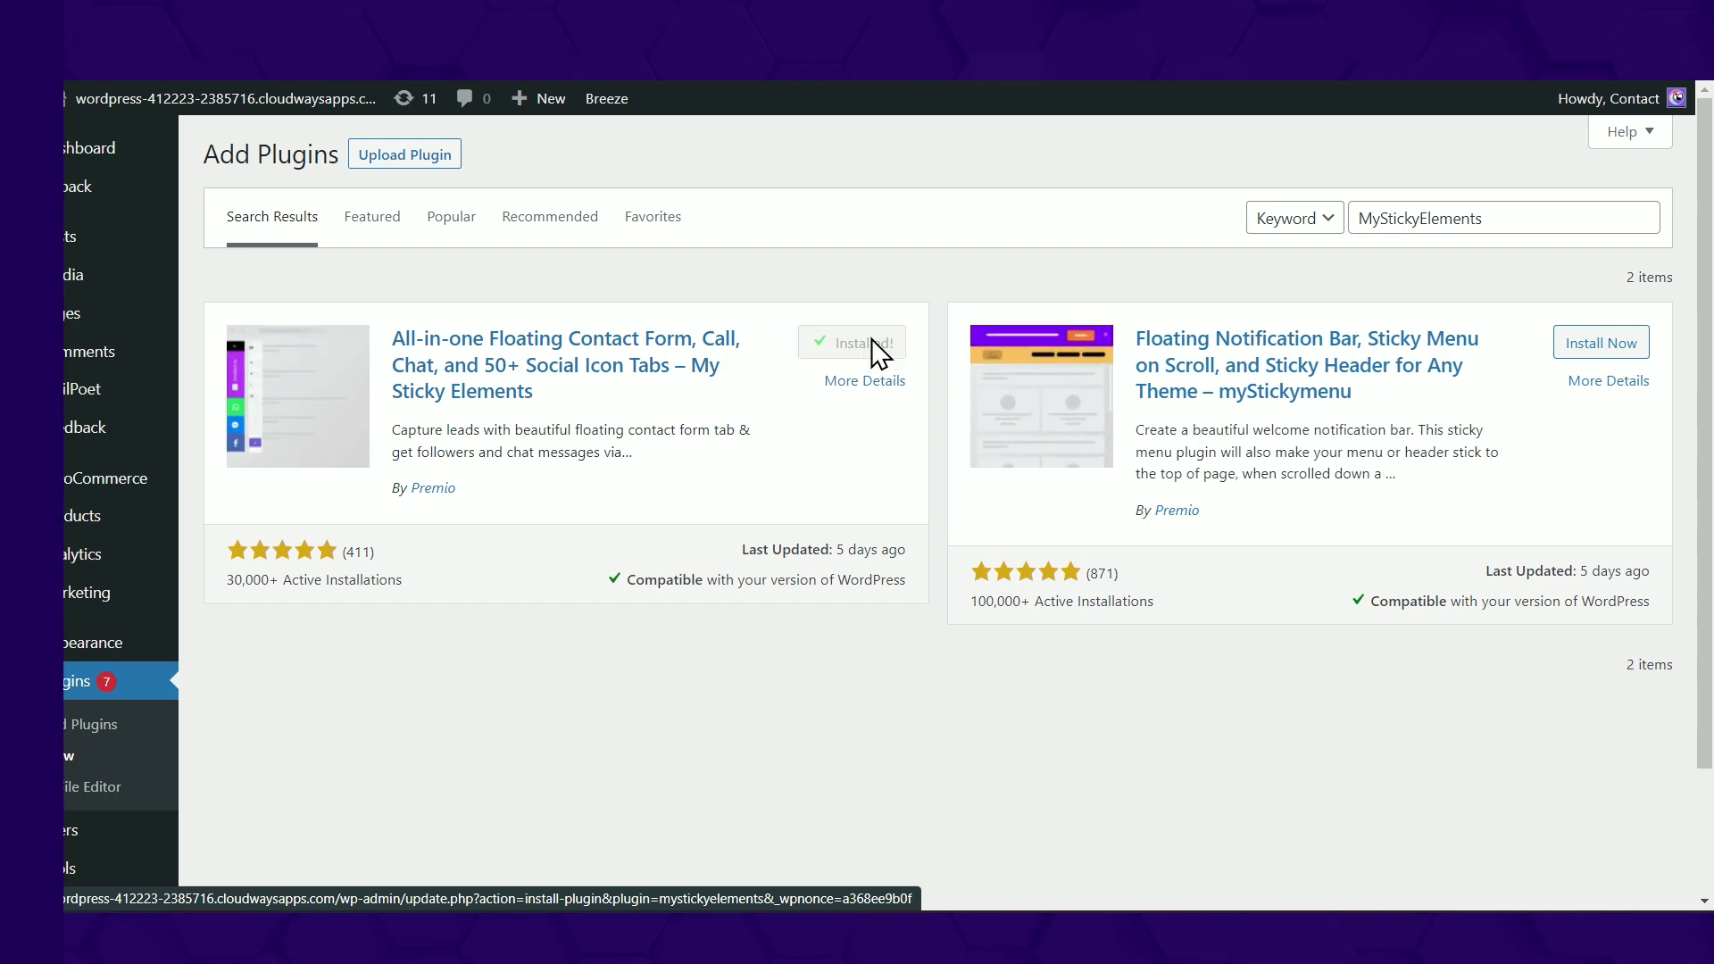
pyautogui.click(871, 346)
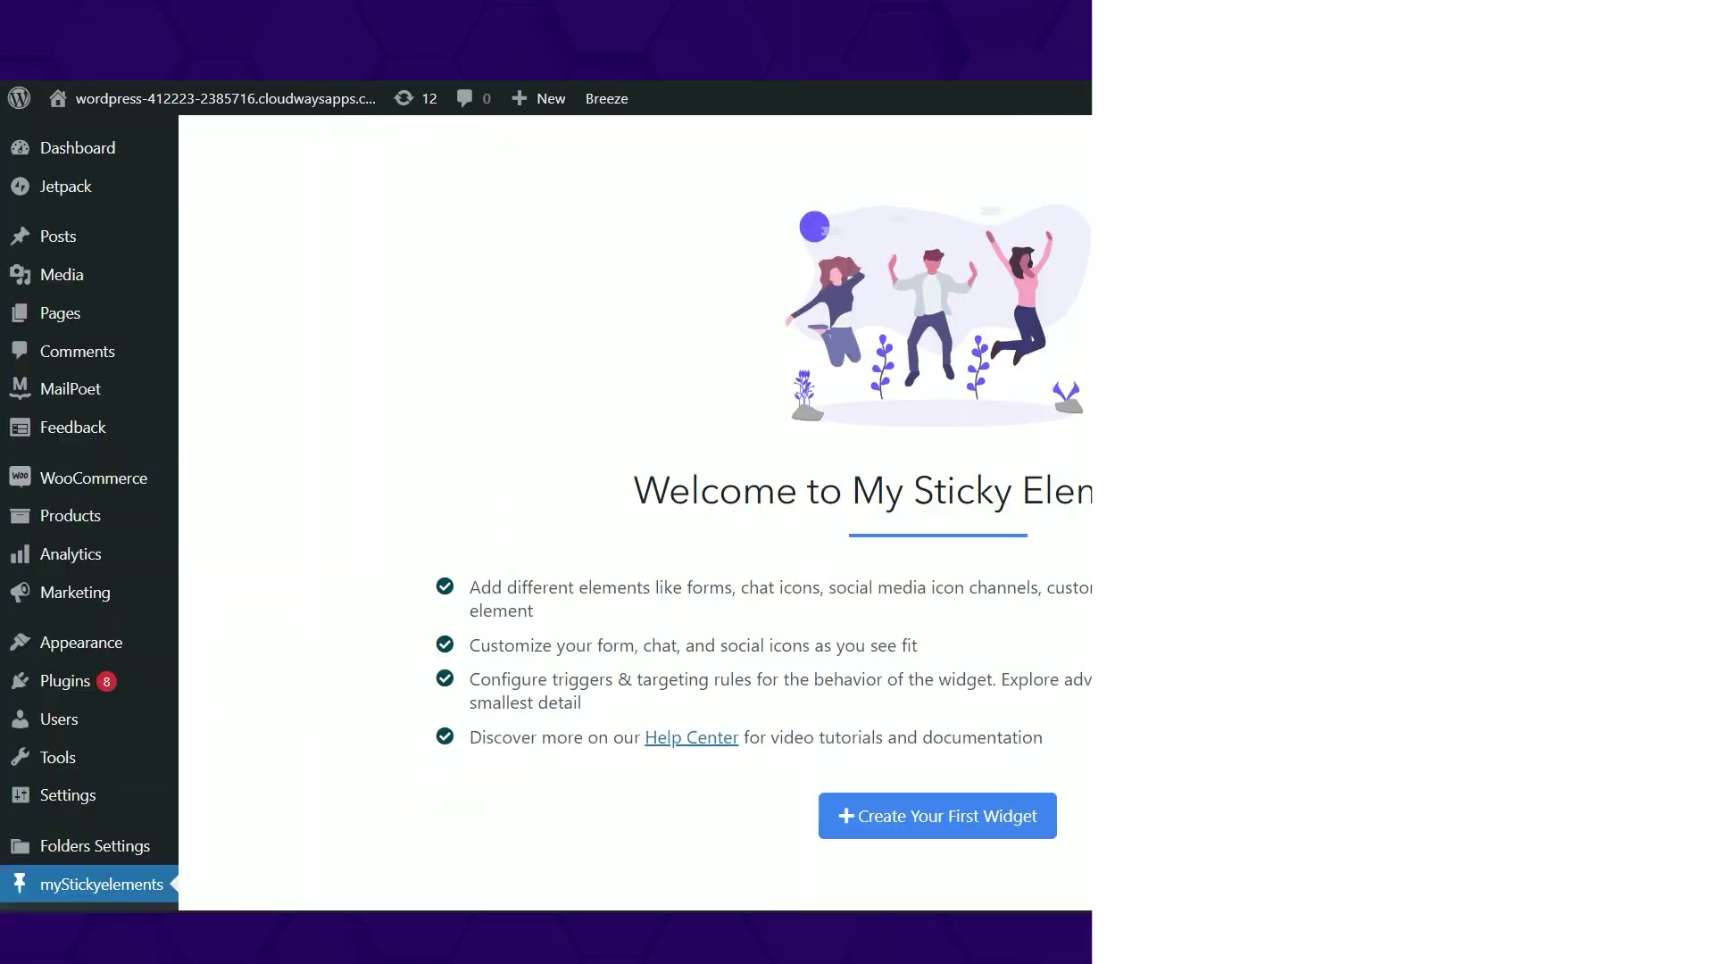
# - Create the first widget and check its live preview on mobile and desktop
pyautogui.click(971, 821)
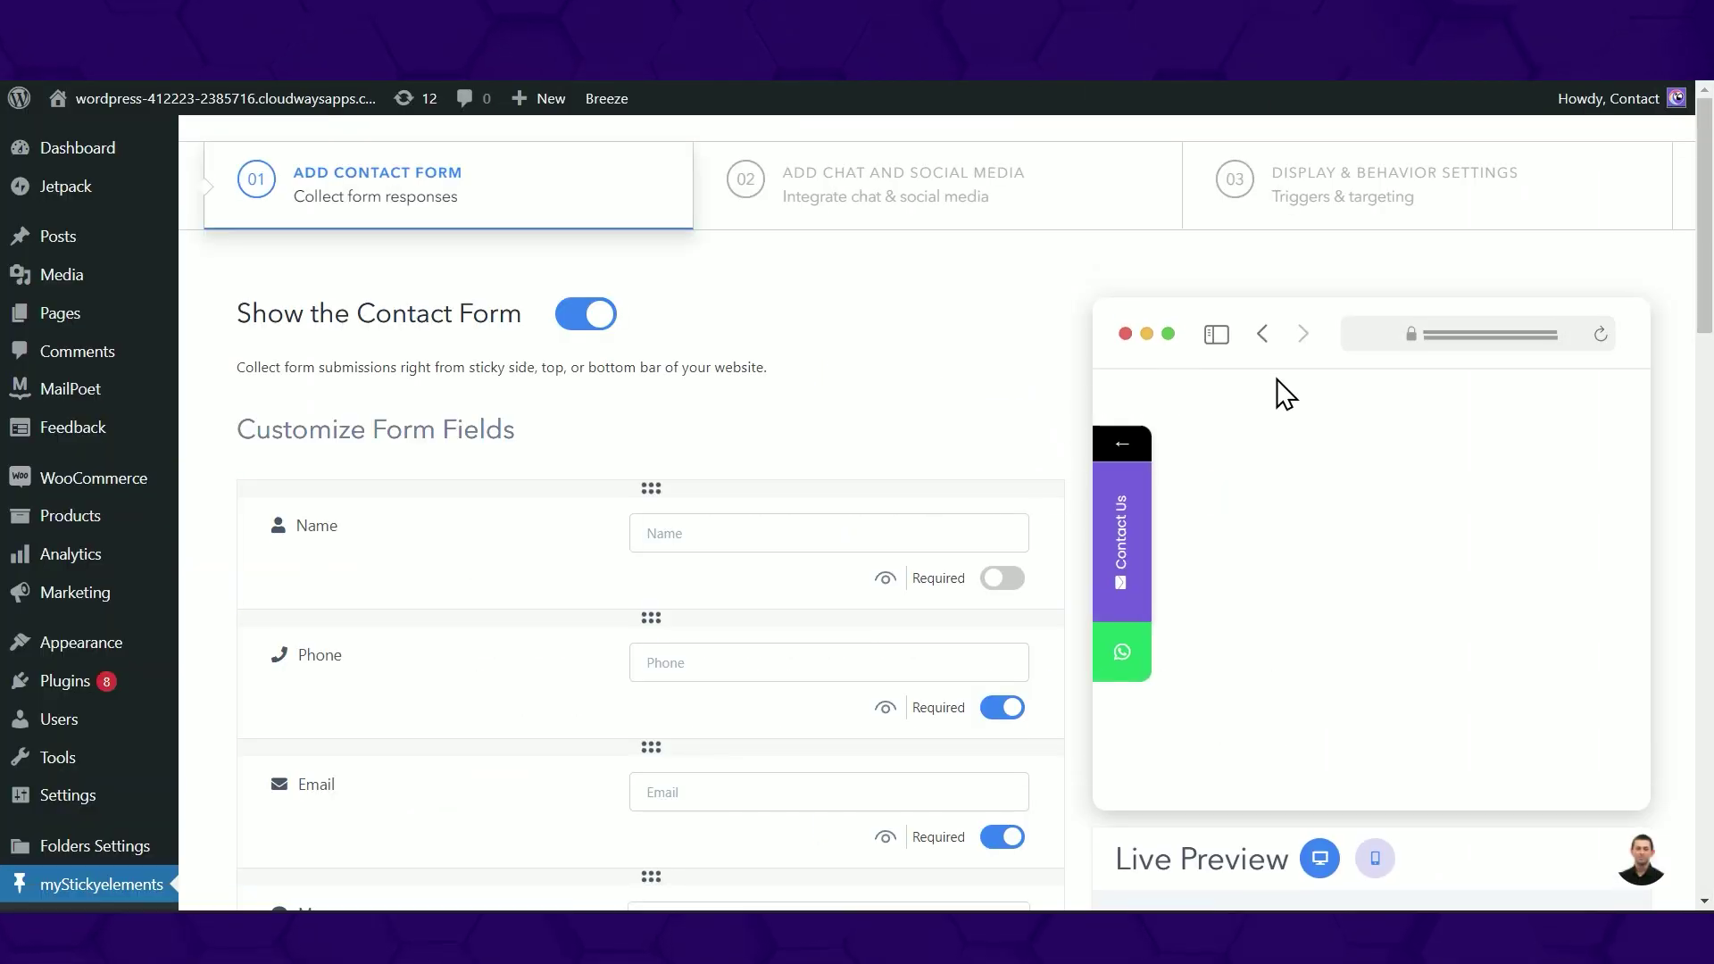
pyautogui.click(1372, 861)
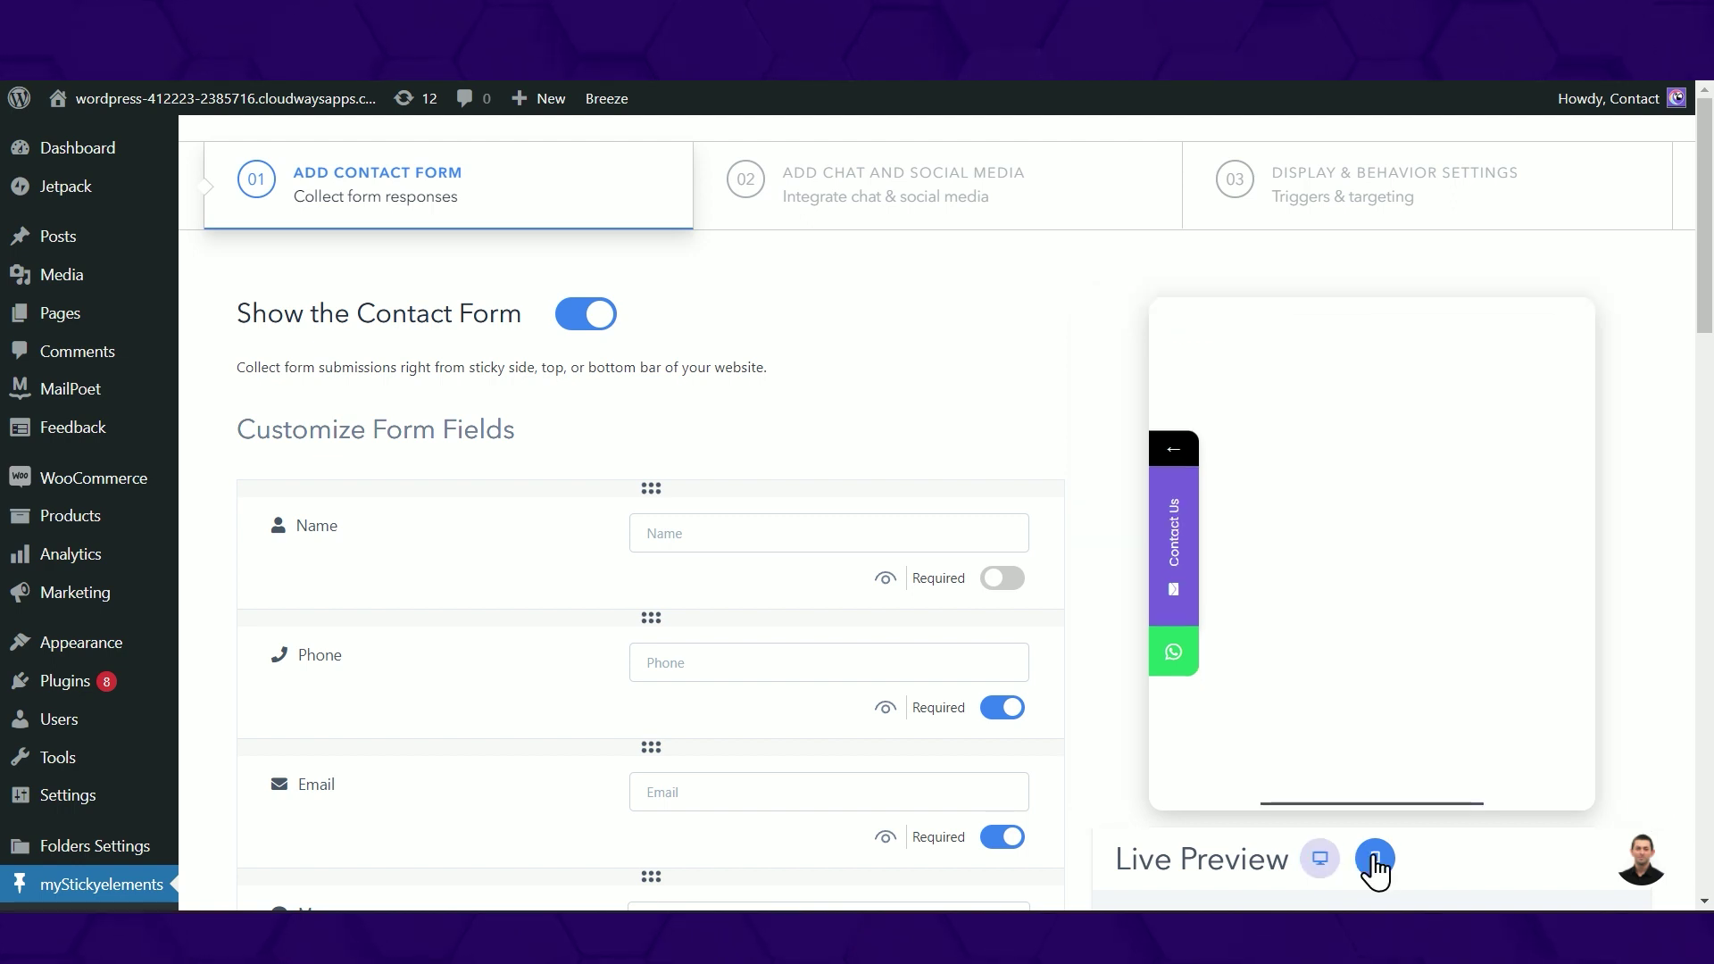
pyautogui.click(1320, 862)
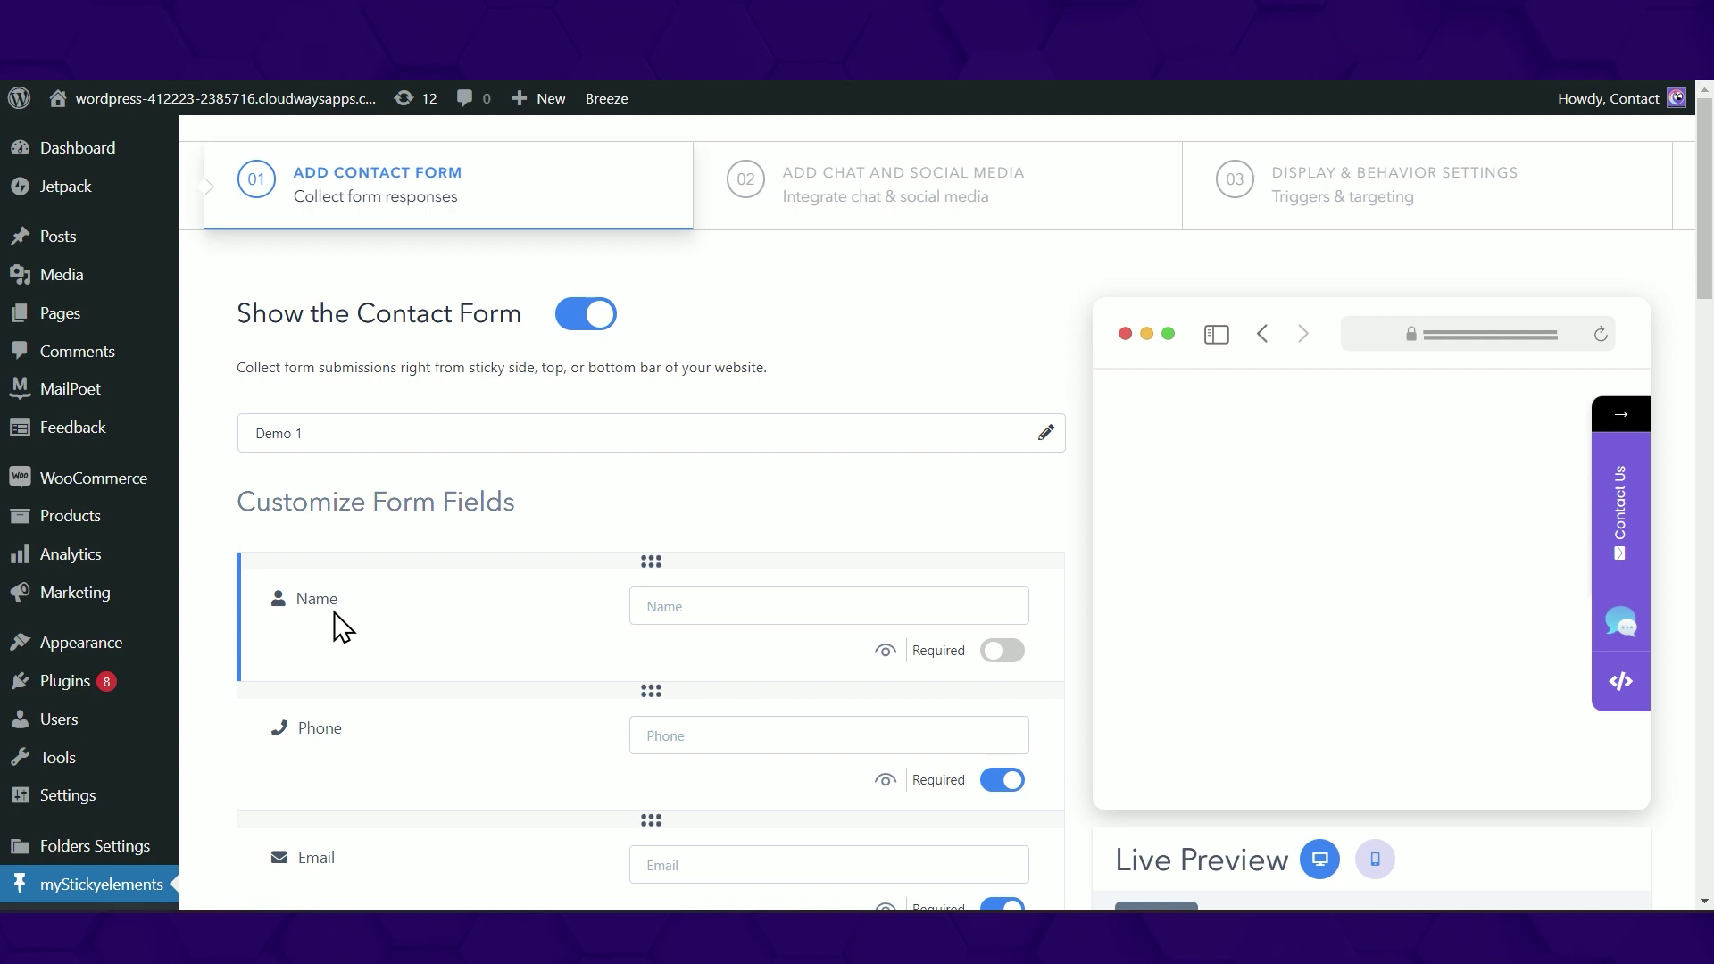
# - Set the tab text to 'Contact' and the submit button text to 'Submit'
pyautogui.scroll(-2, 339, 625)
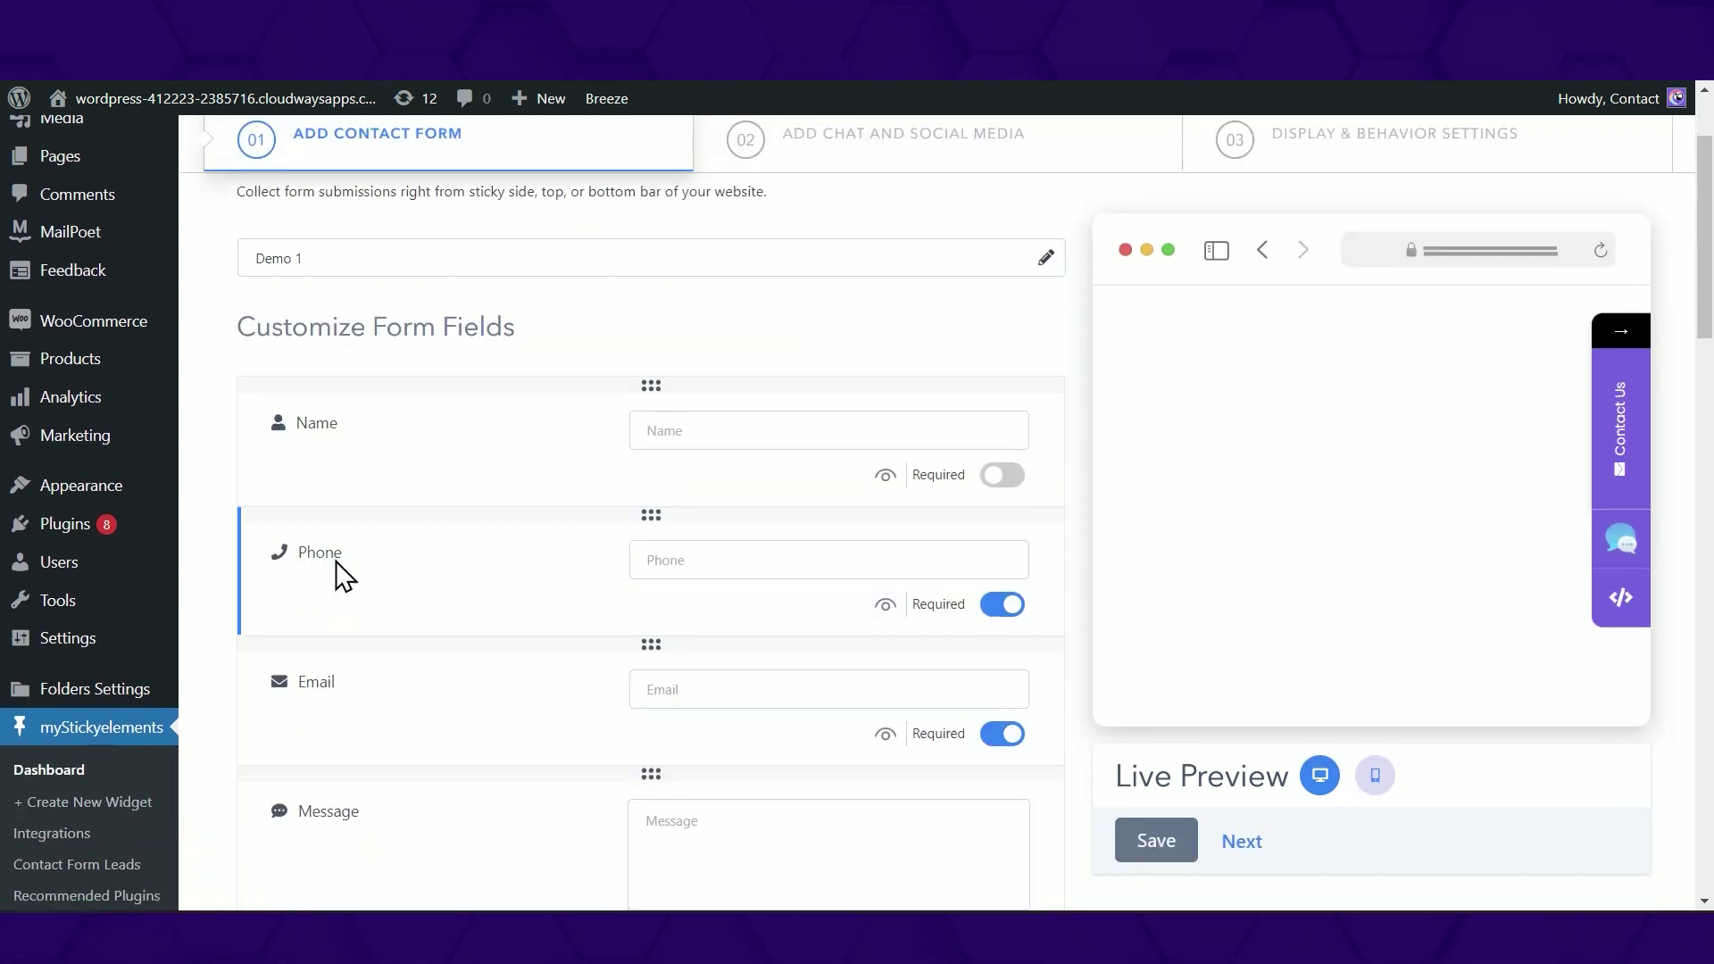
pyautogui.scroll(-2, 357, 577)
pyautogui.scroll(-2, 371, 574)
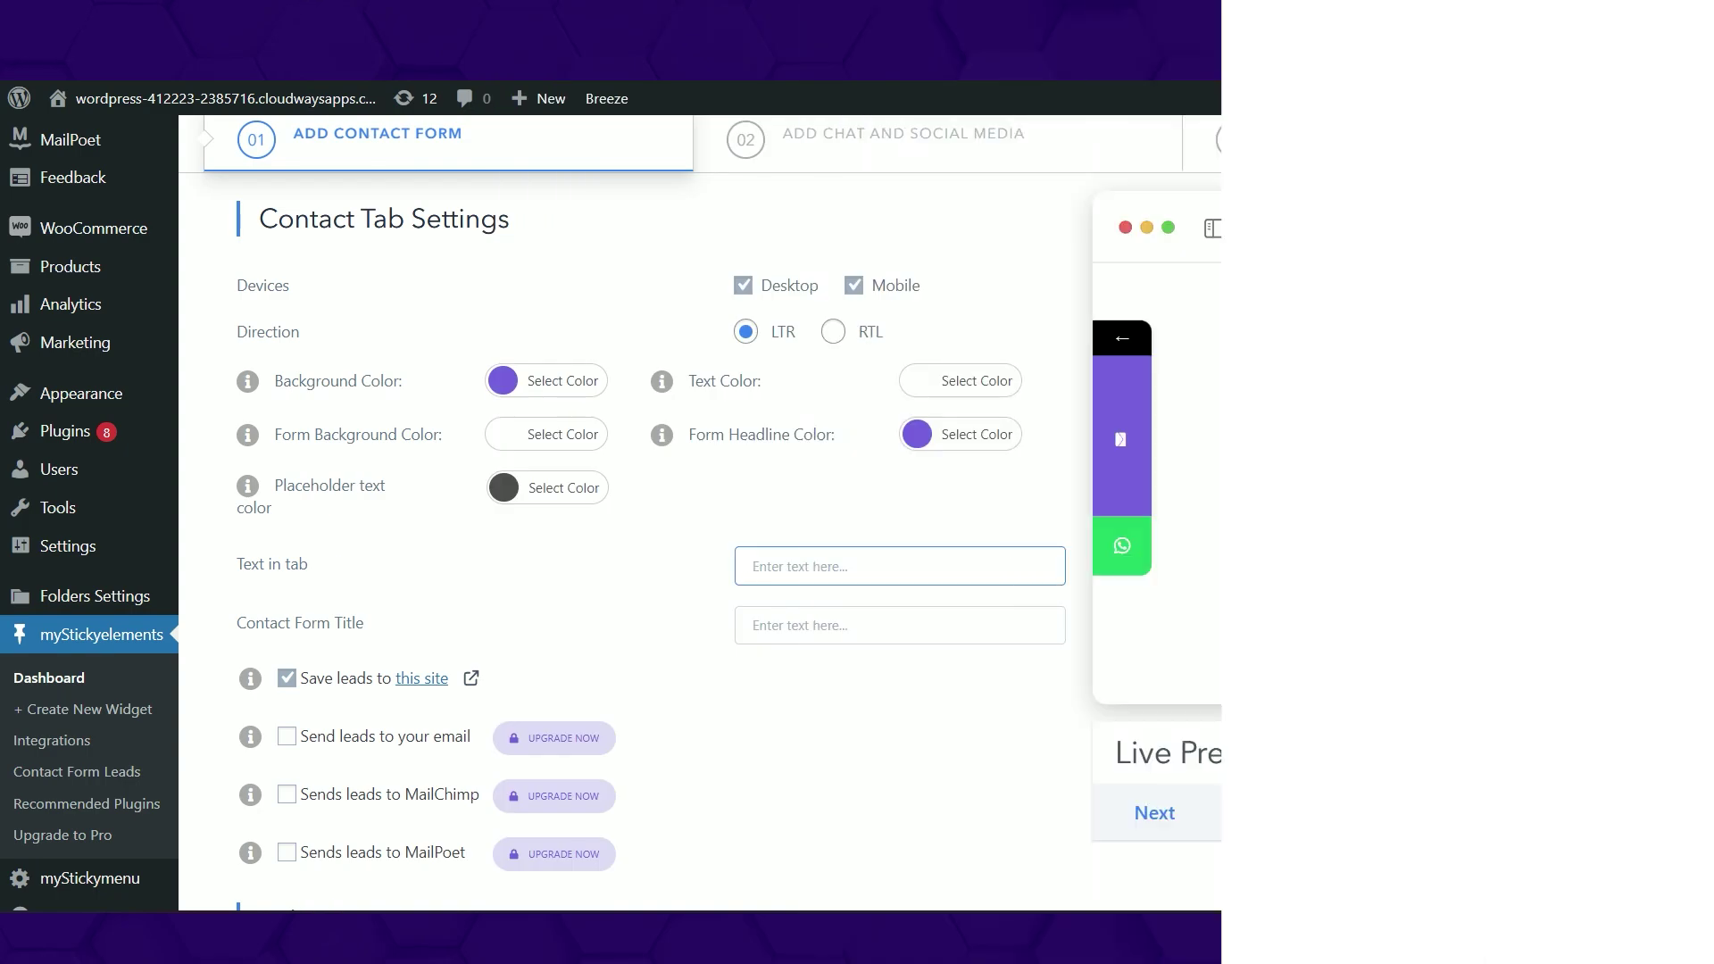
pyautogui.write('Contact Form')
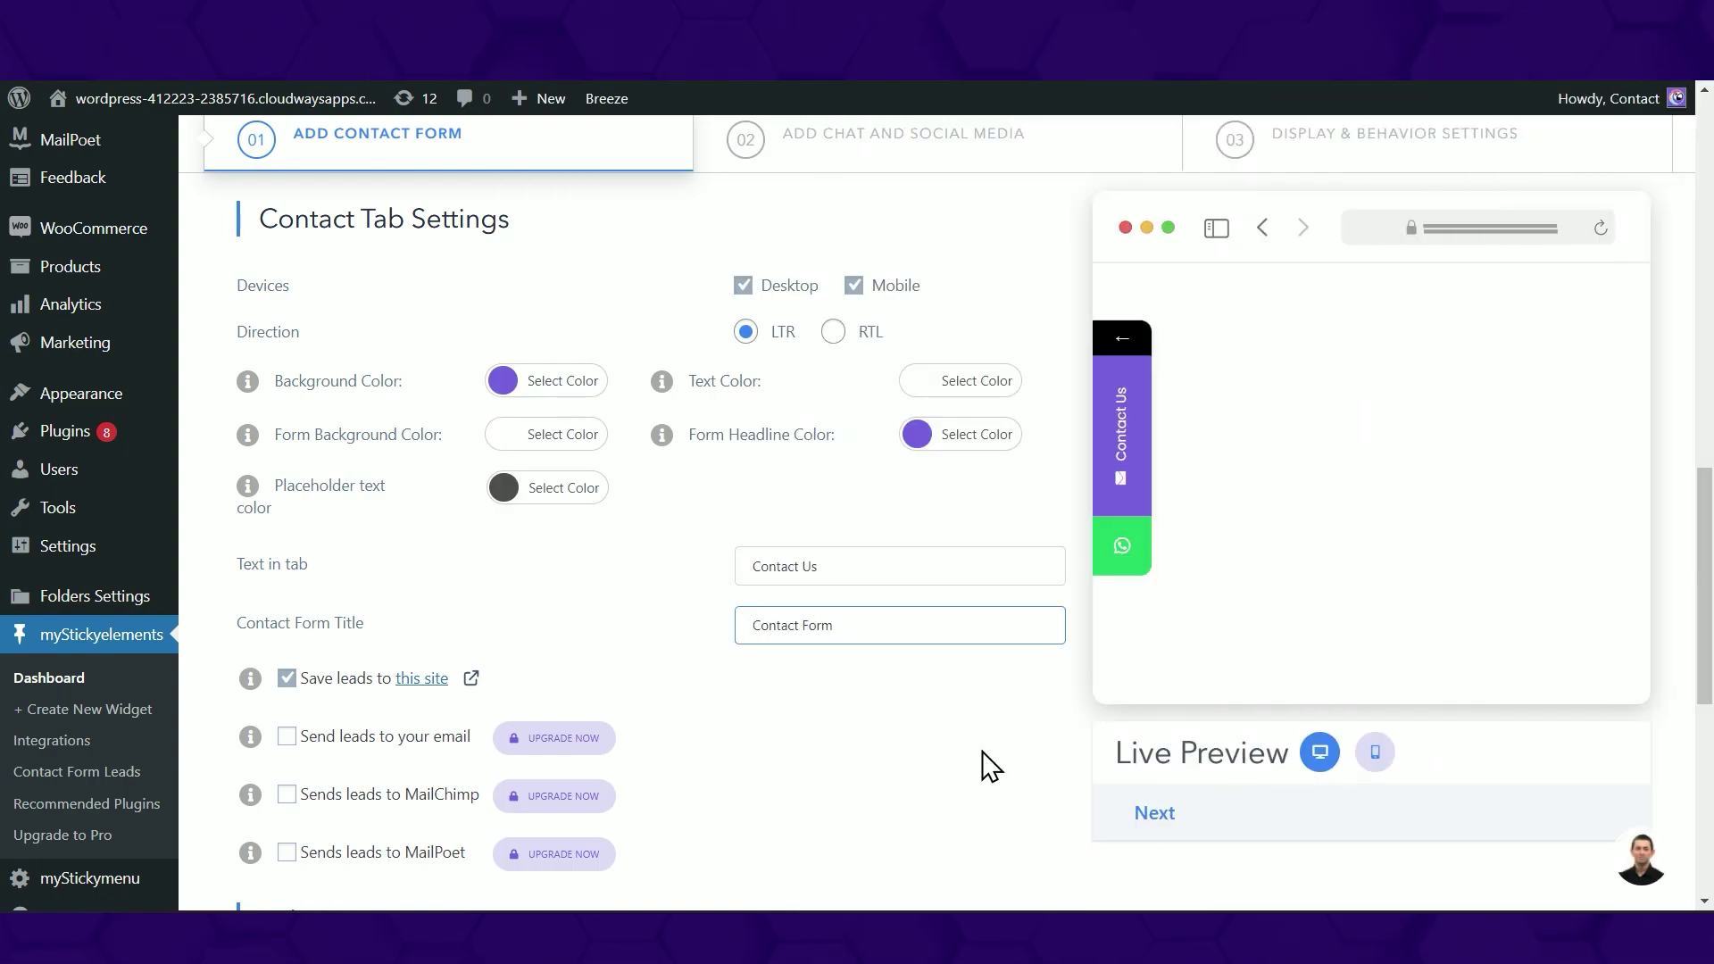
pyautogui.write('S')
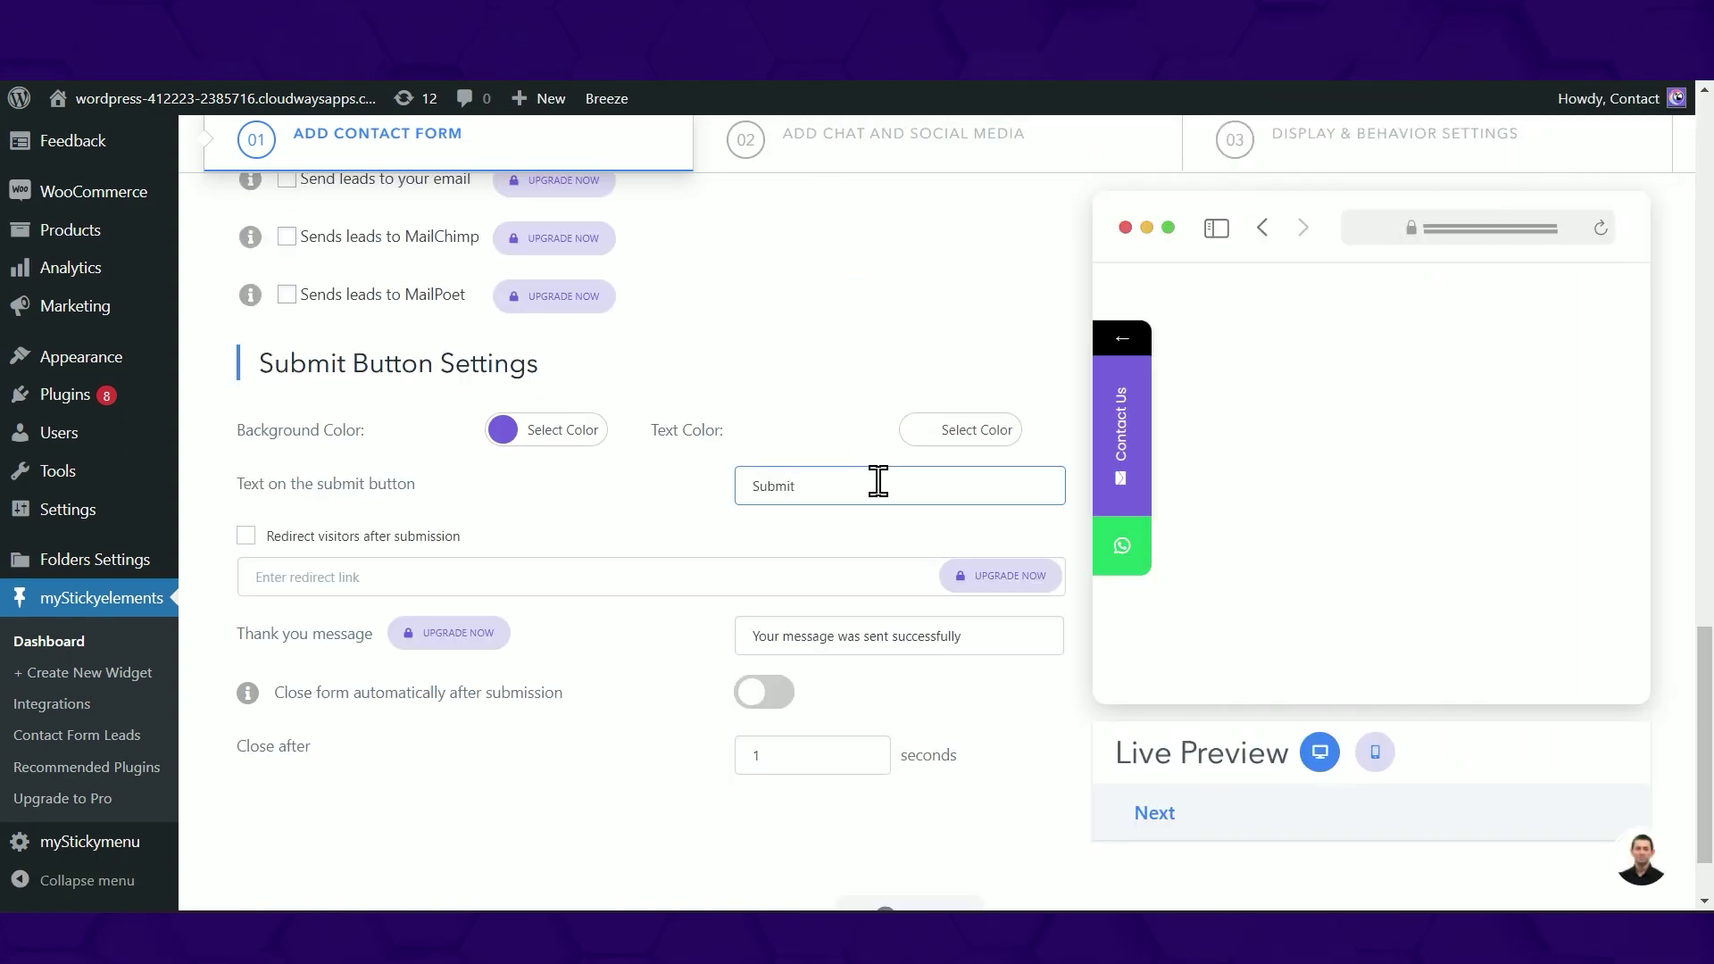
pyautogui.write('ubmit')
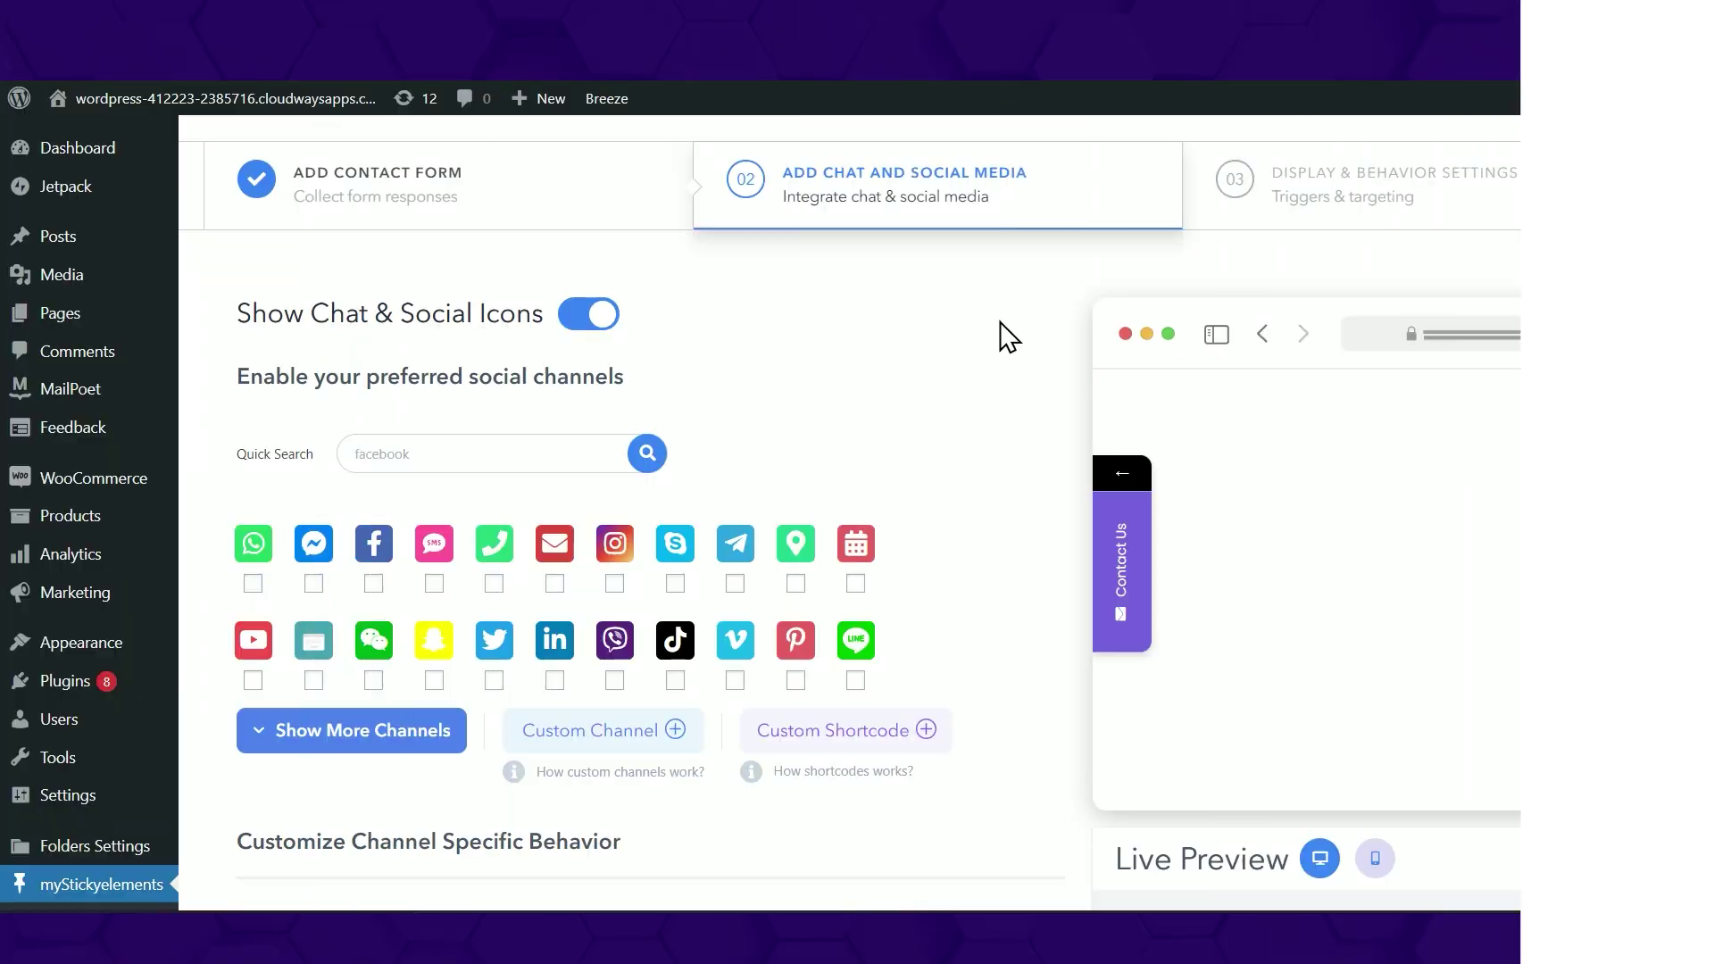
# - Enable WhatsApp and Phone channels, enter 123456789 as the link, and move Phone above WhatsApp
pyautogui.click(251, 584)
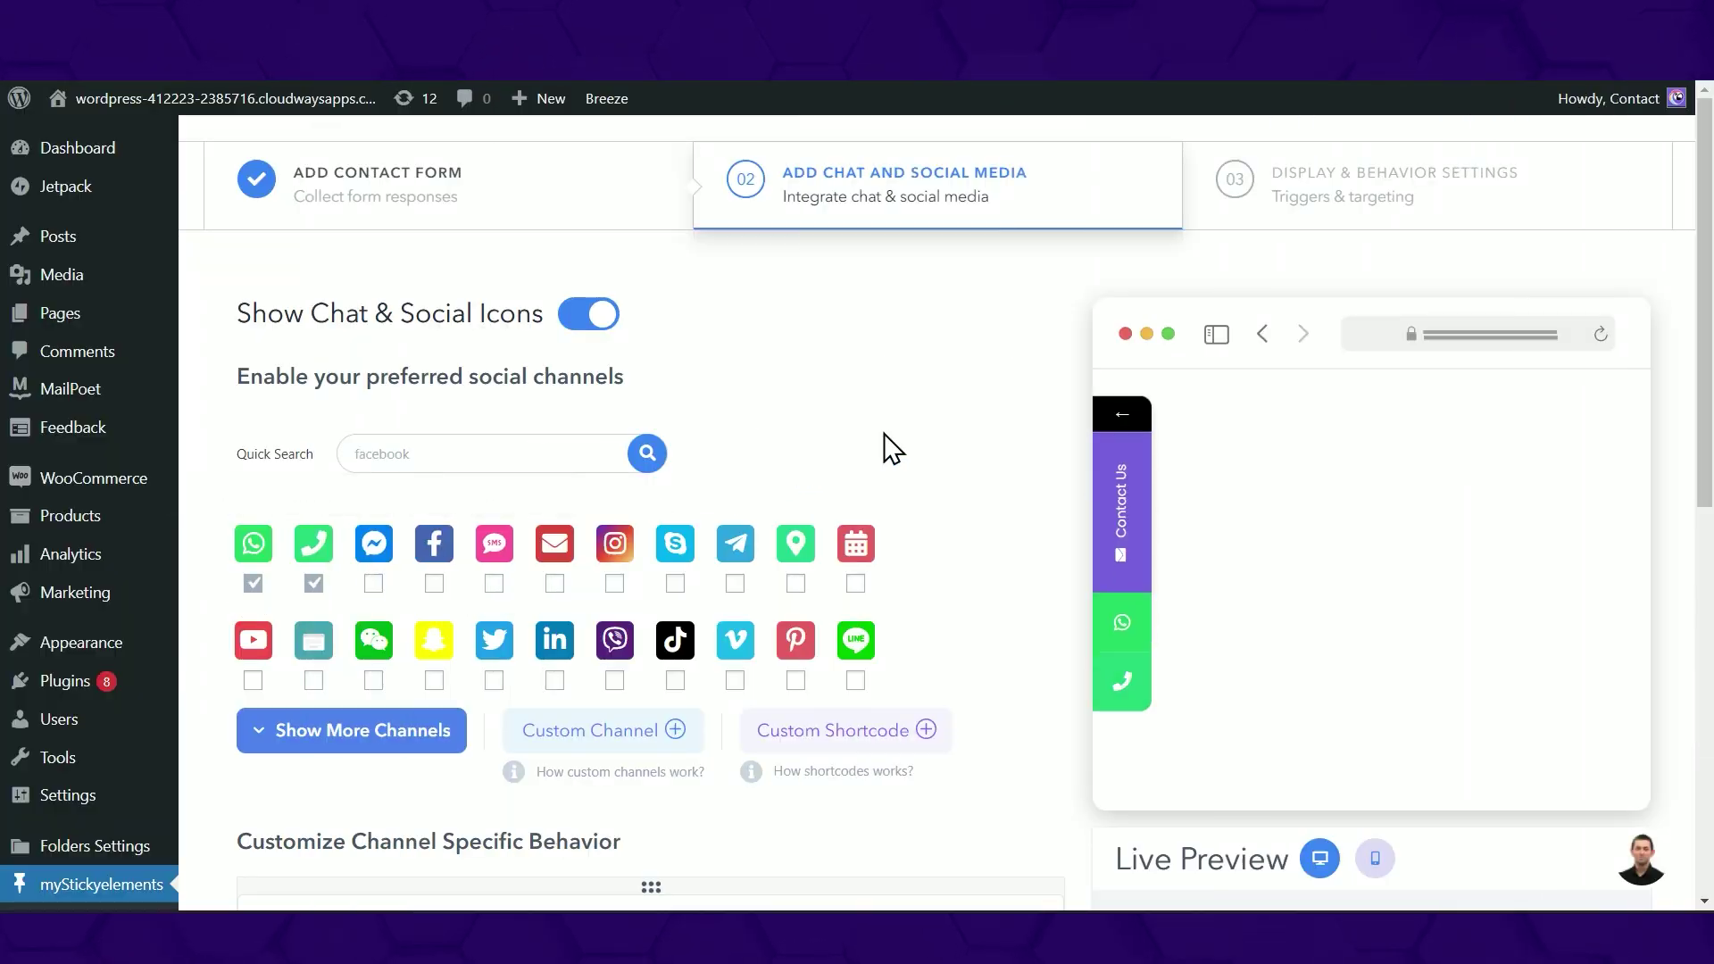
pyautogui.scroll(-6, 892, 447)
pyautogui.click(873, 404)
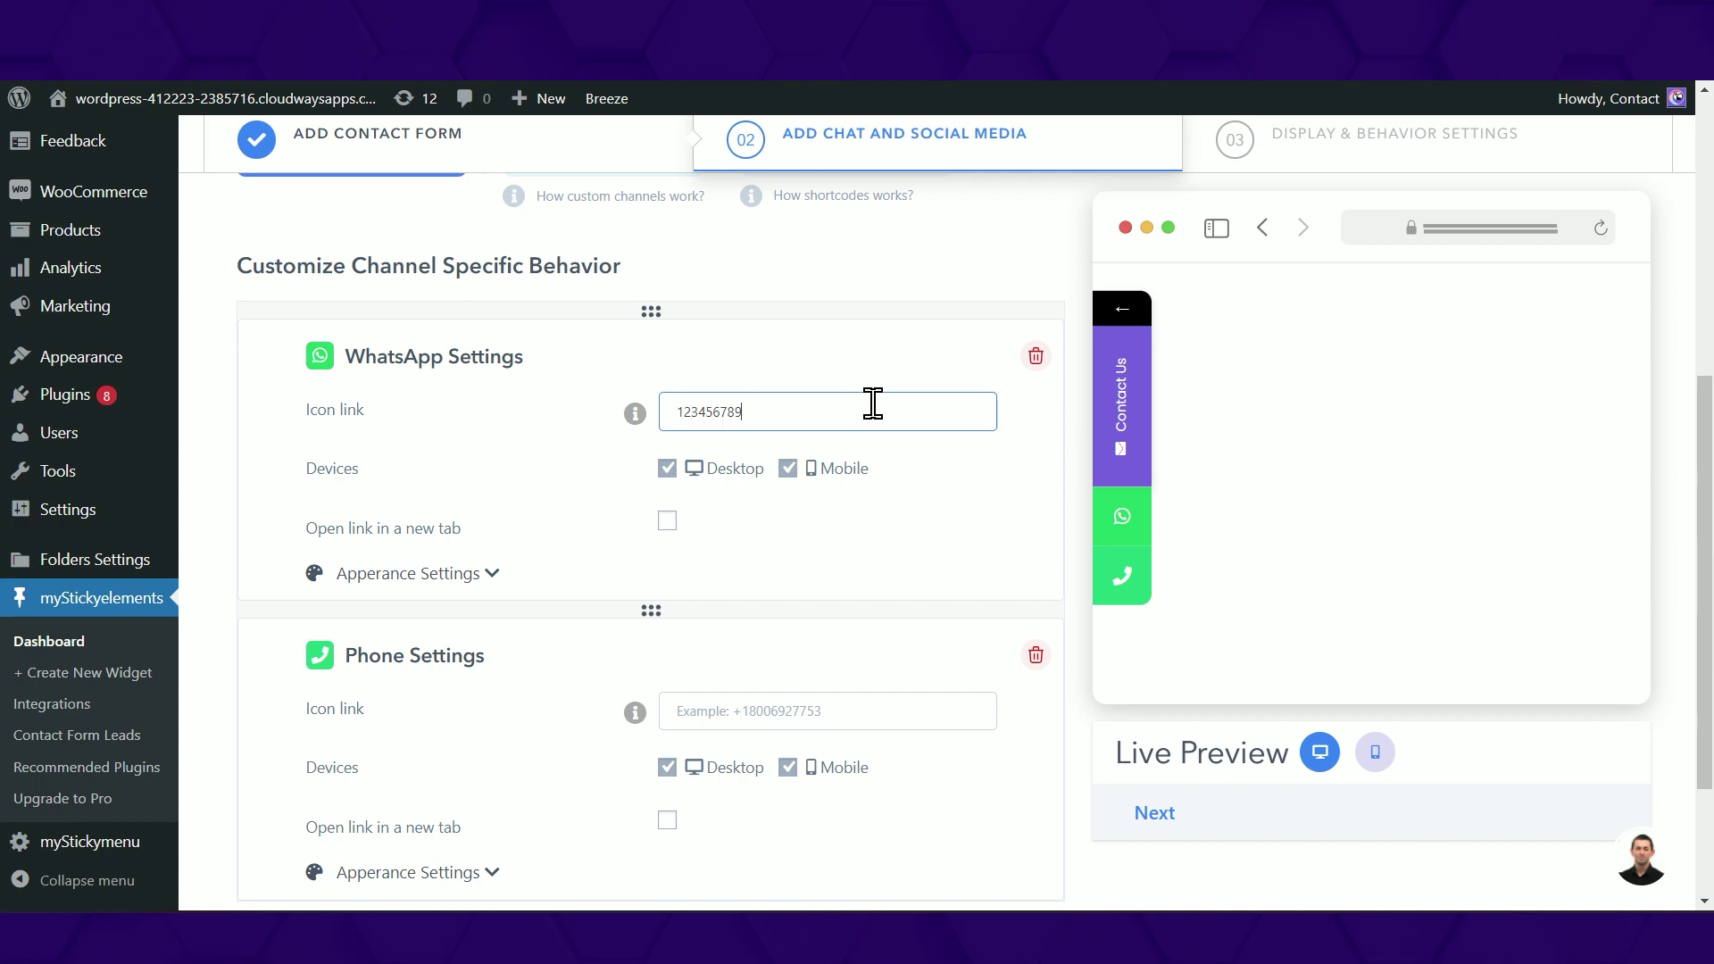
pyautogui.scroll(-2, 857, 464)
pyautogui.click(842, 524)
pyautogui.write('123456789')
pyautogui.moveTo(651, 425); pyautogui.dragTo(678, 199)
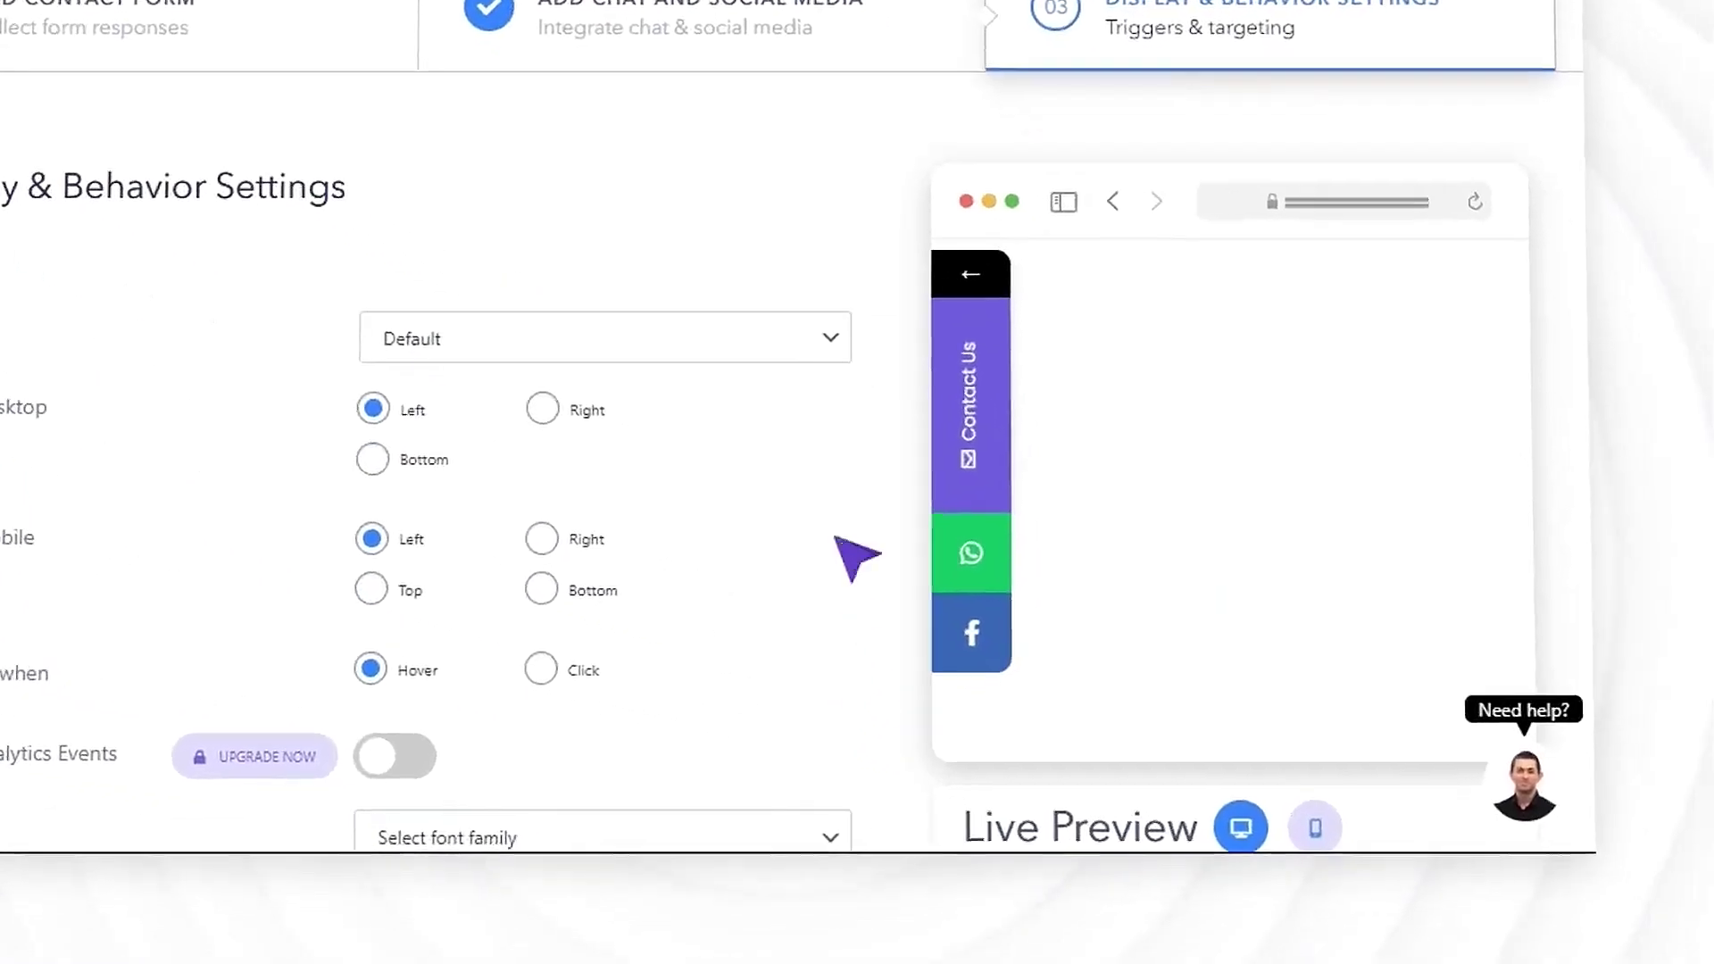
# - Compare the Sharp, Rounded and Diamond templates, then settle on the Round template
pyautogui.click(994, 436)
pyautogui.click(677, 379)
pyautogui.click(679, 306)
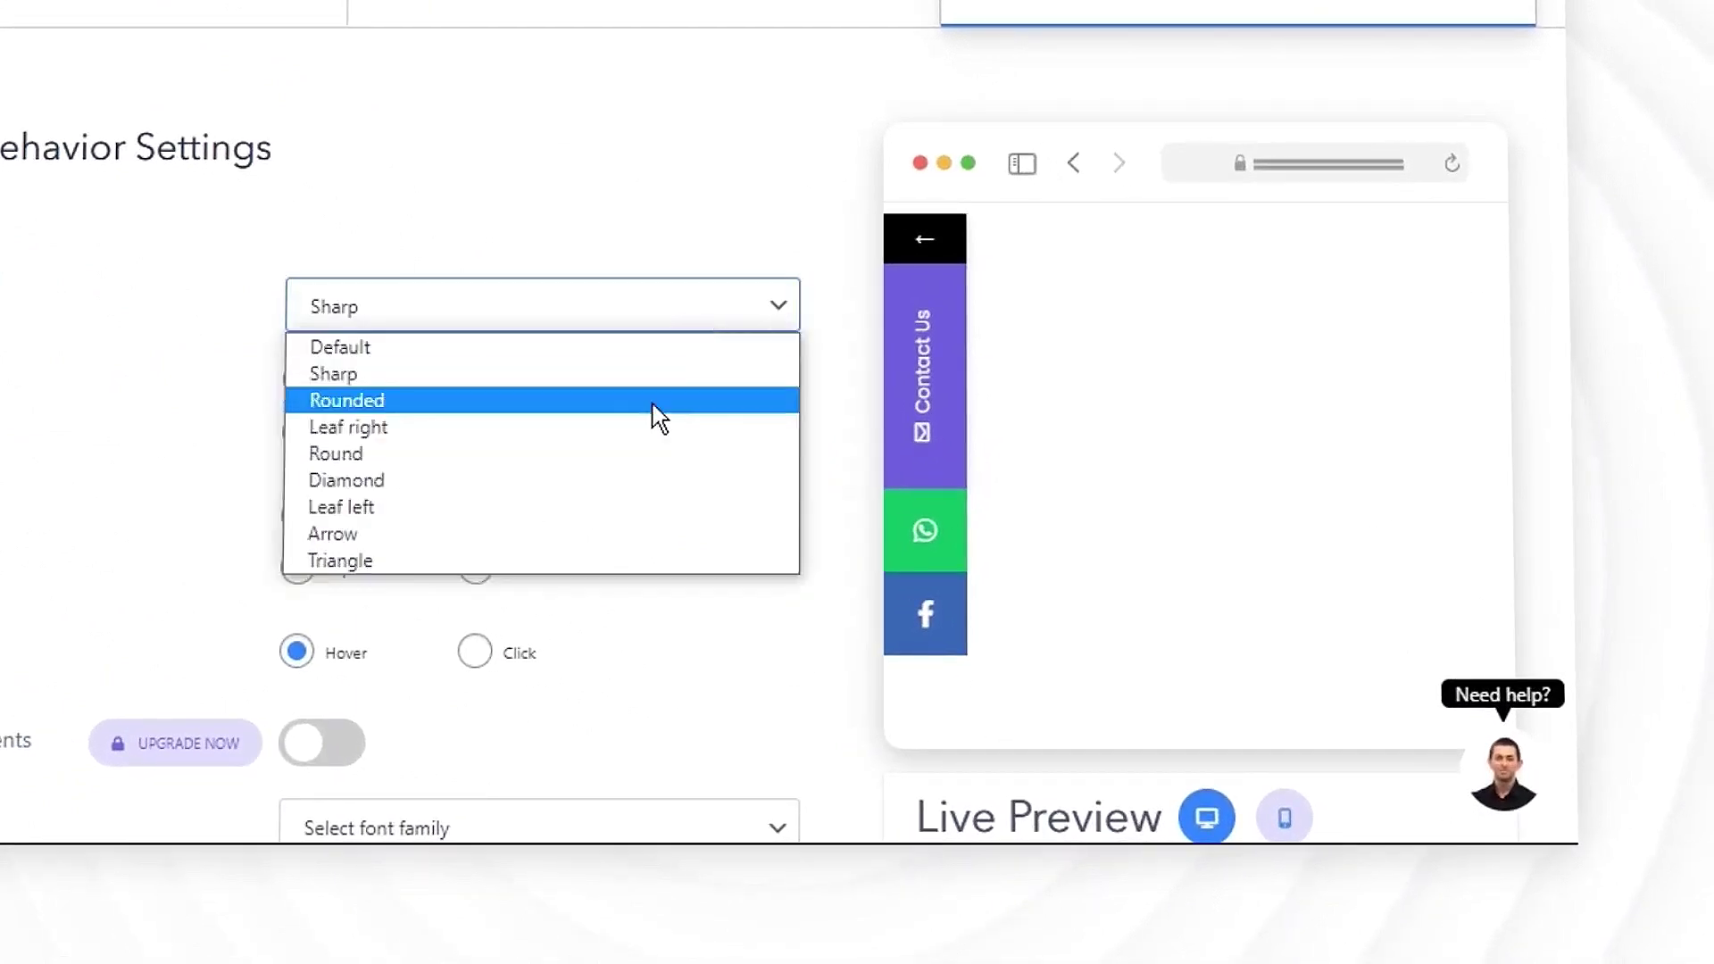
pyautogui.click(657, 404)
pyautogui.click(679, 307)
pyautogui.click(589, 454)
pyautogui.click(600, 308)
pyautogui.click(592, 480)
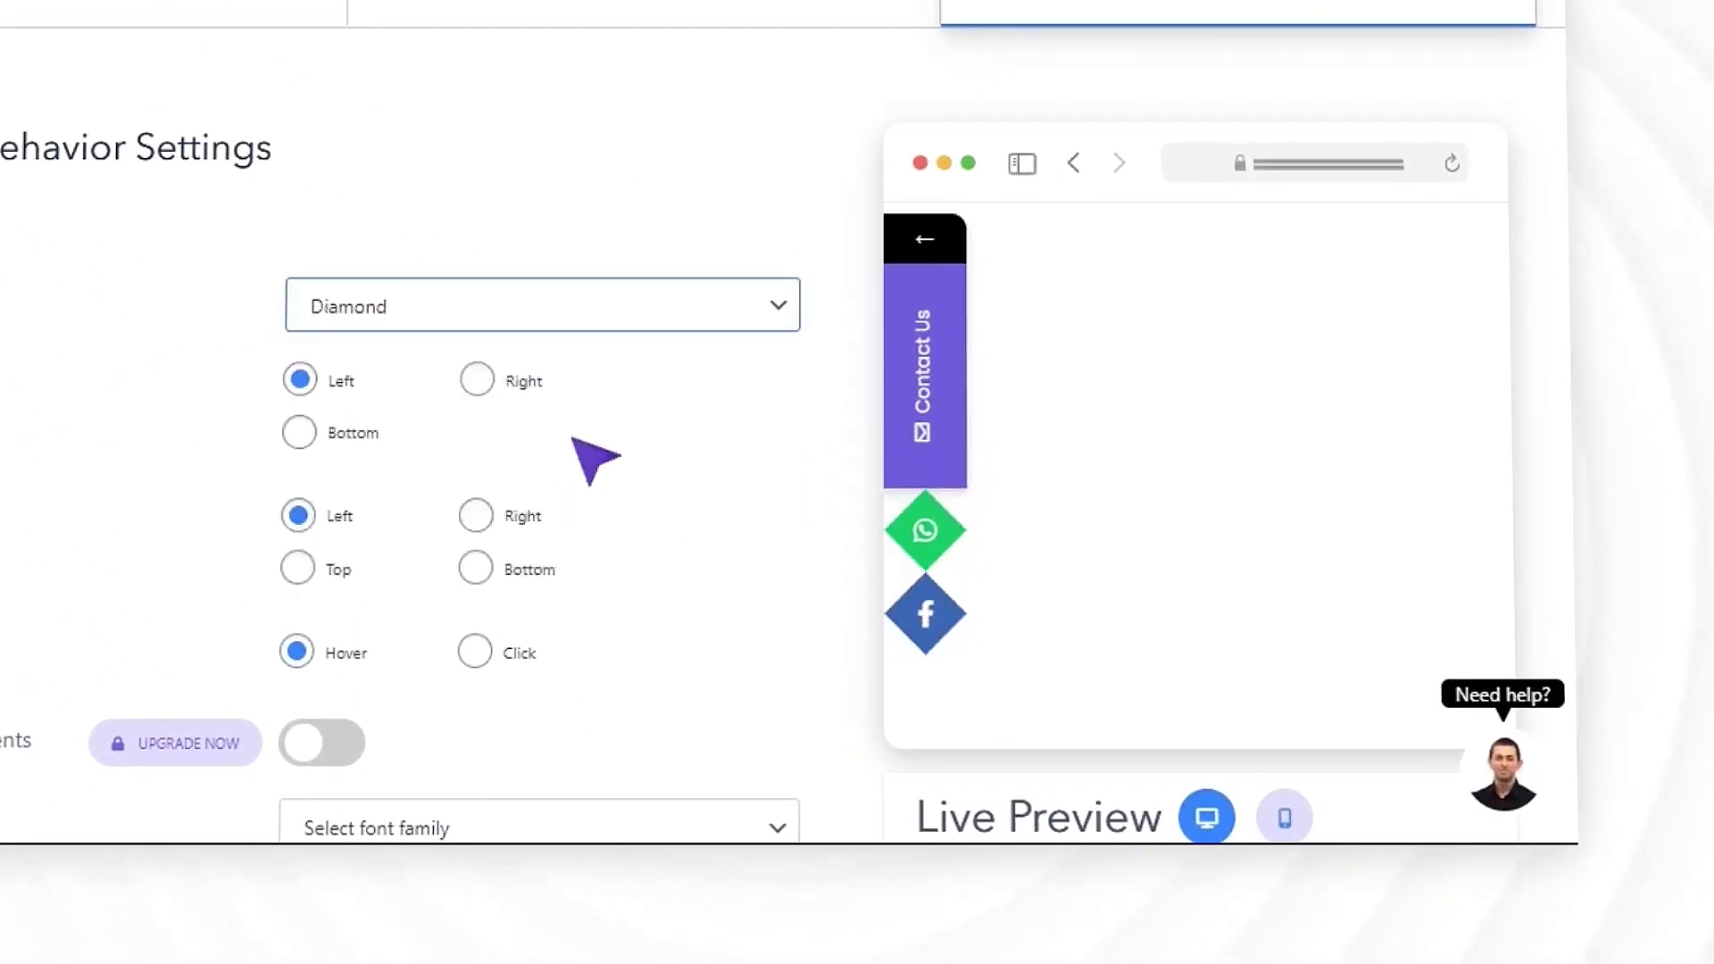
pyautogui.click(616, 317)
pyautogui.click(544, 480)
pyautogui.click(535, 307)
pyautogui.click(572, 454)
pyautogui.click(566, 332)
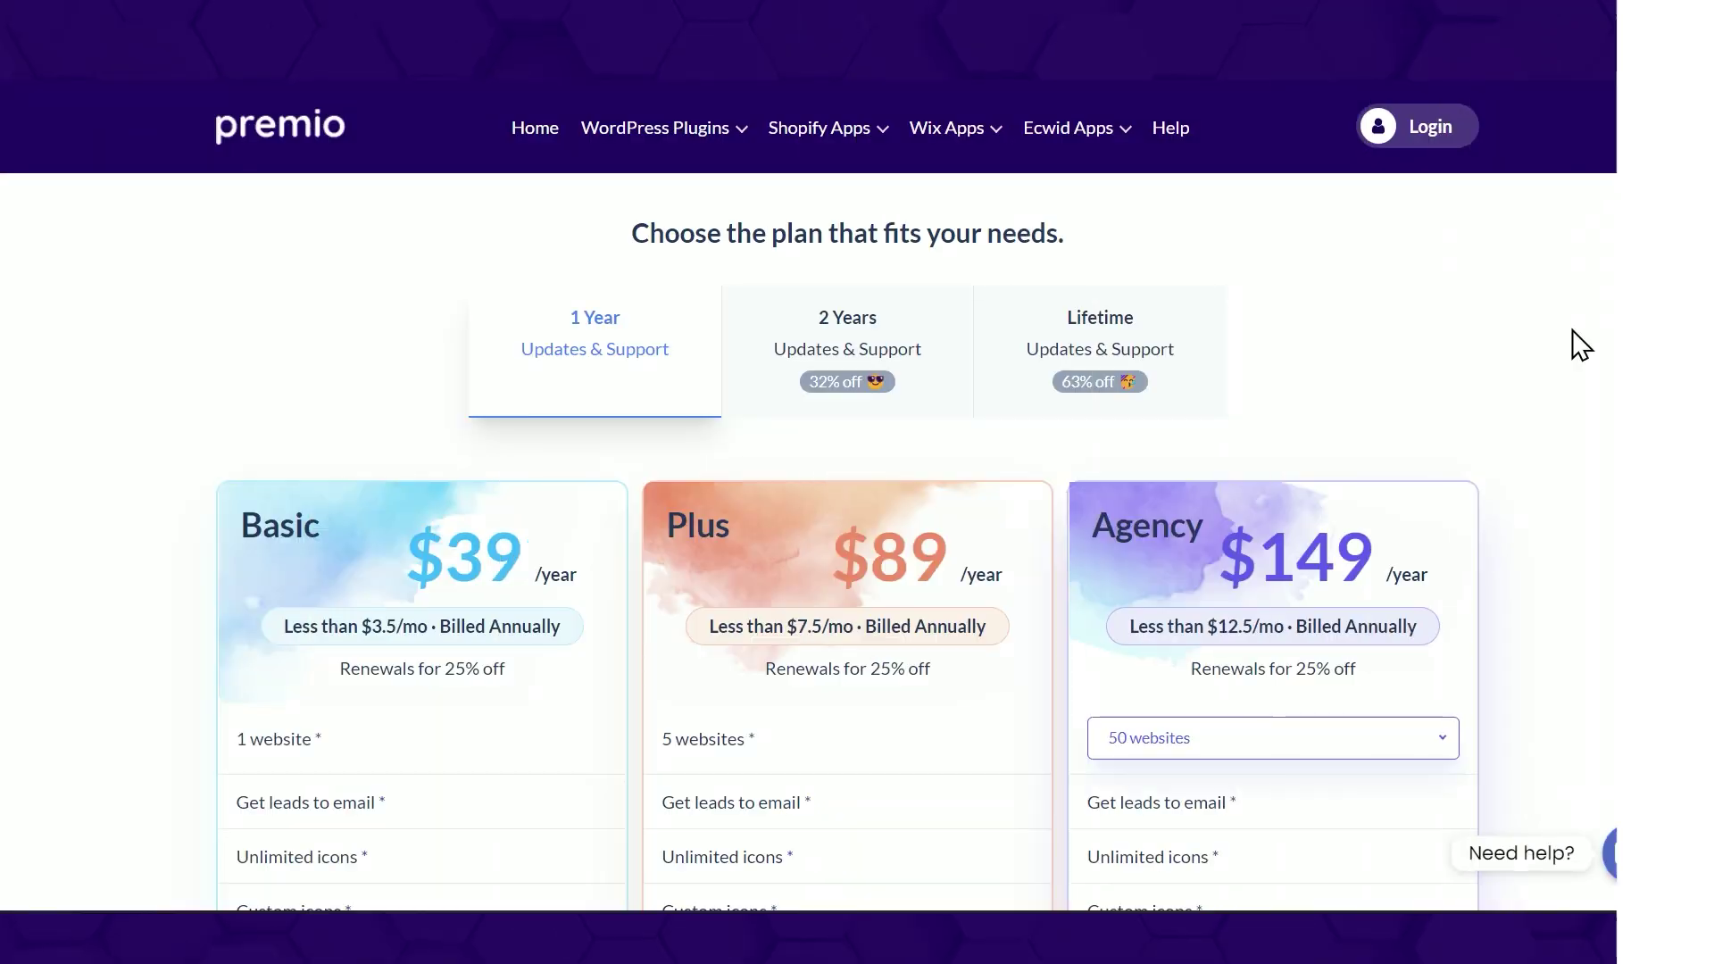
pyautogui.scroll(-5, 1575, 348)
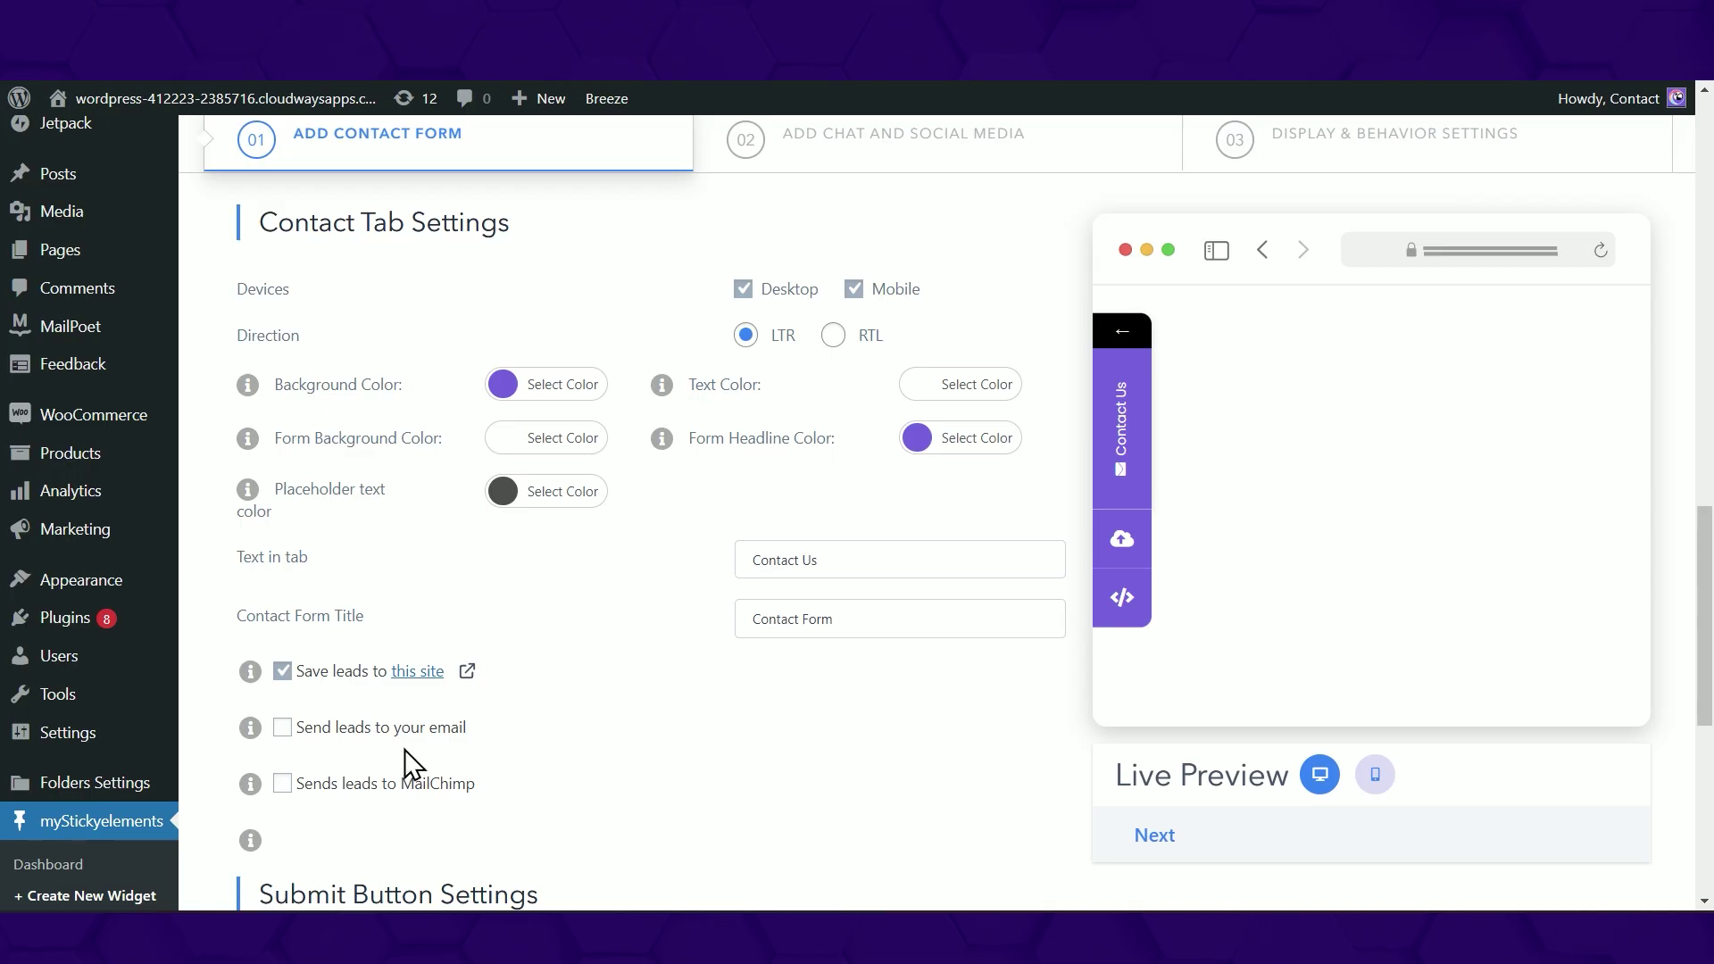
# - Enable sending contact form leads to email and enter the notification address
pyautogui.click(283, 729)
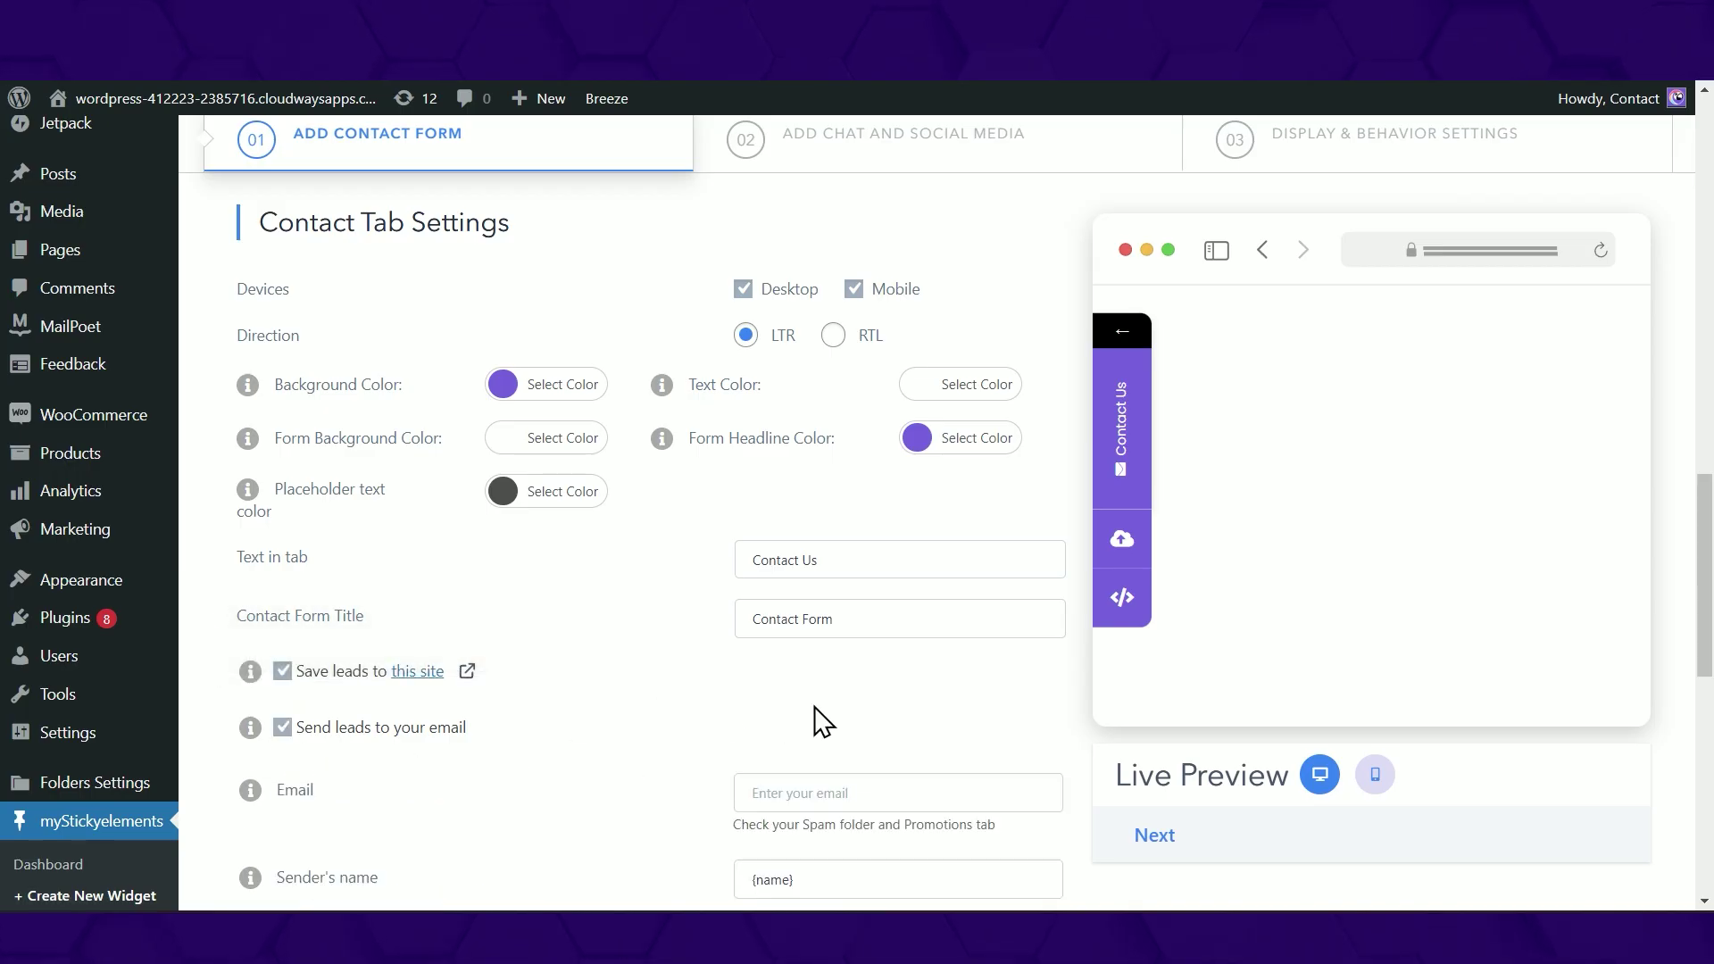
pyautogui.scroll(-3, 817, 714)
pyautogui.click(850, 533)
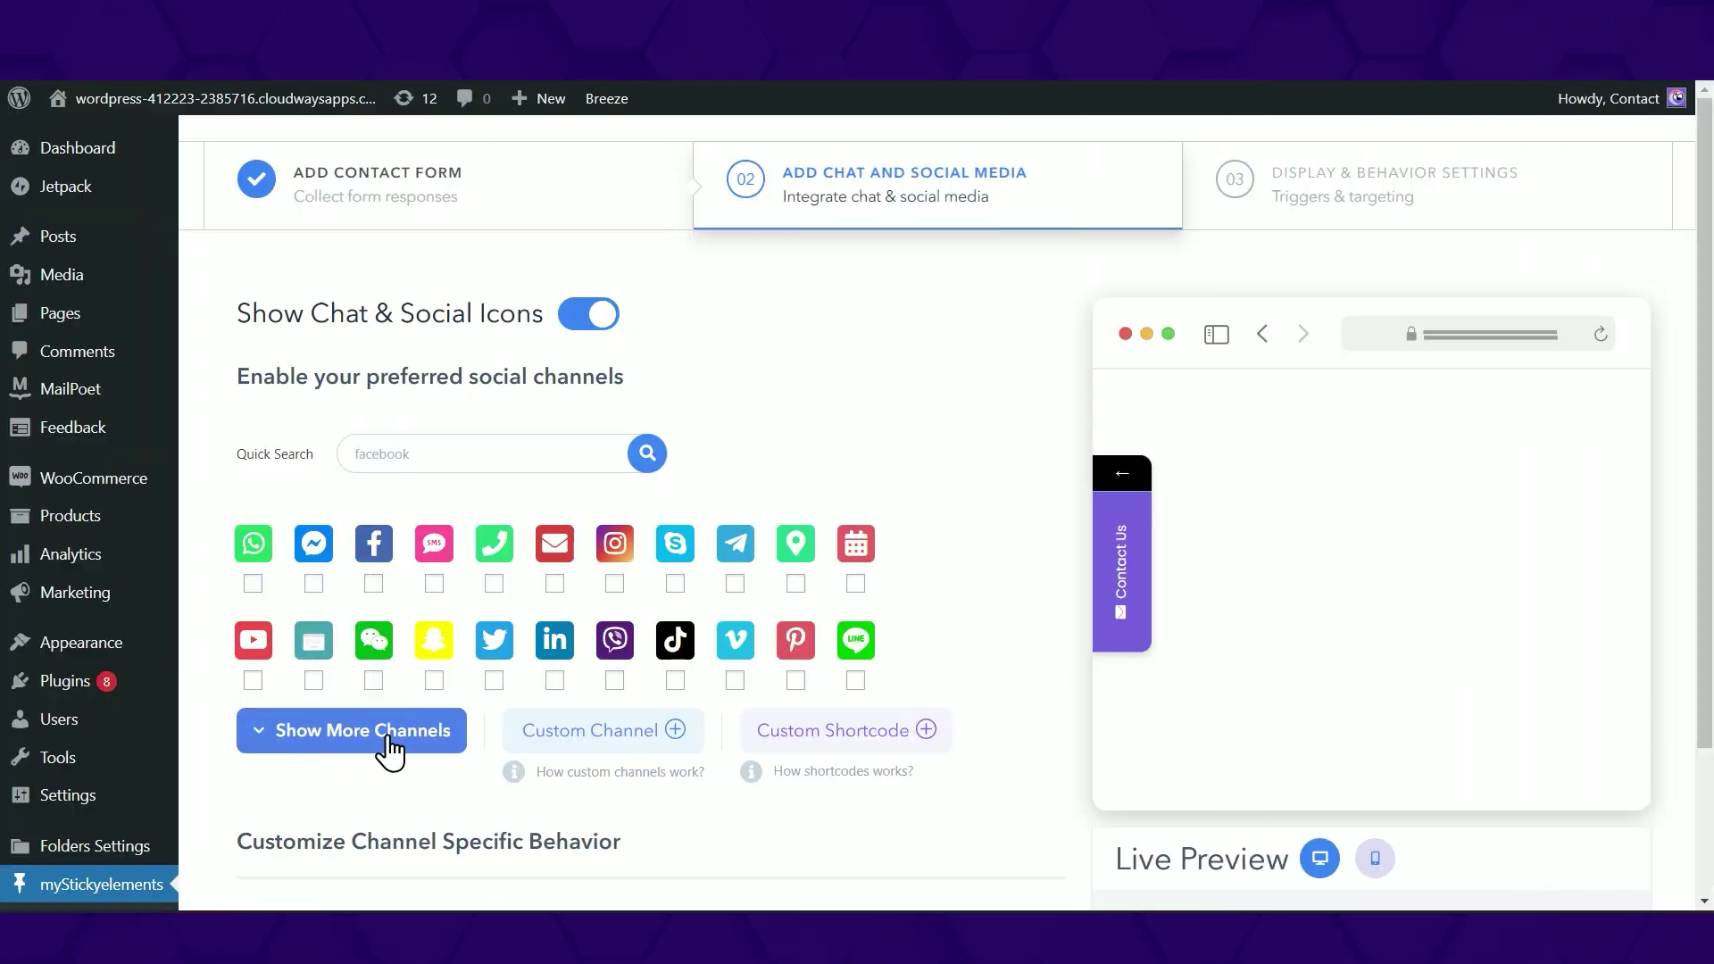
# - Show all channels and add the Custom Link and Custom Shortcode channels
pyautogui.click(391, 748)
pyautogui.scroll(-2, 964, 535)
pyautogui.click(610, 897)
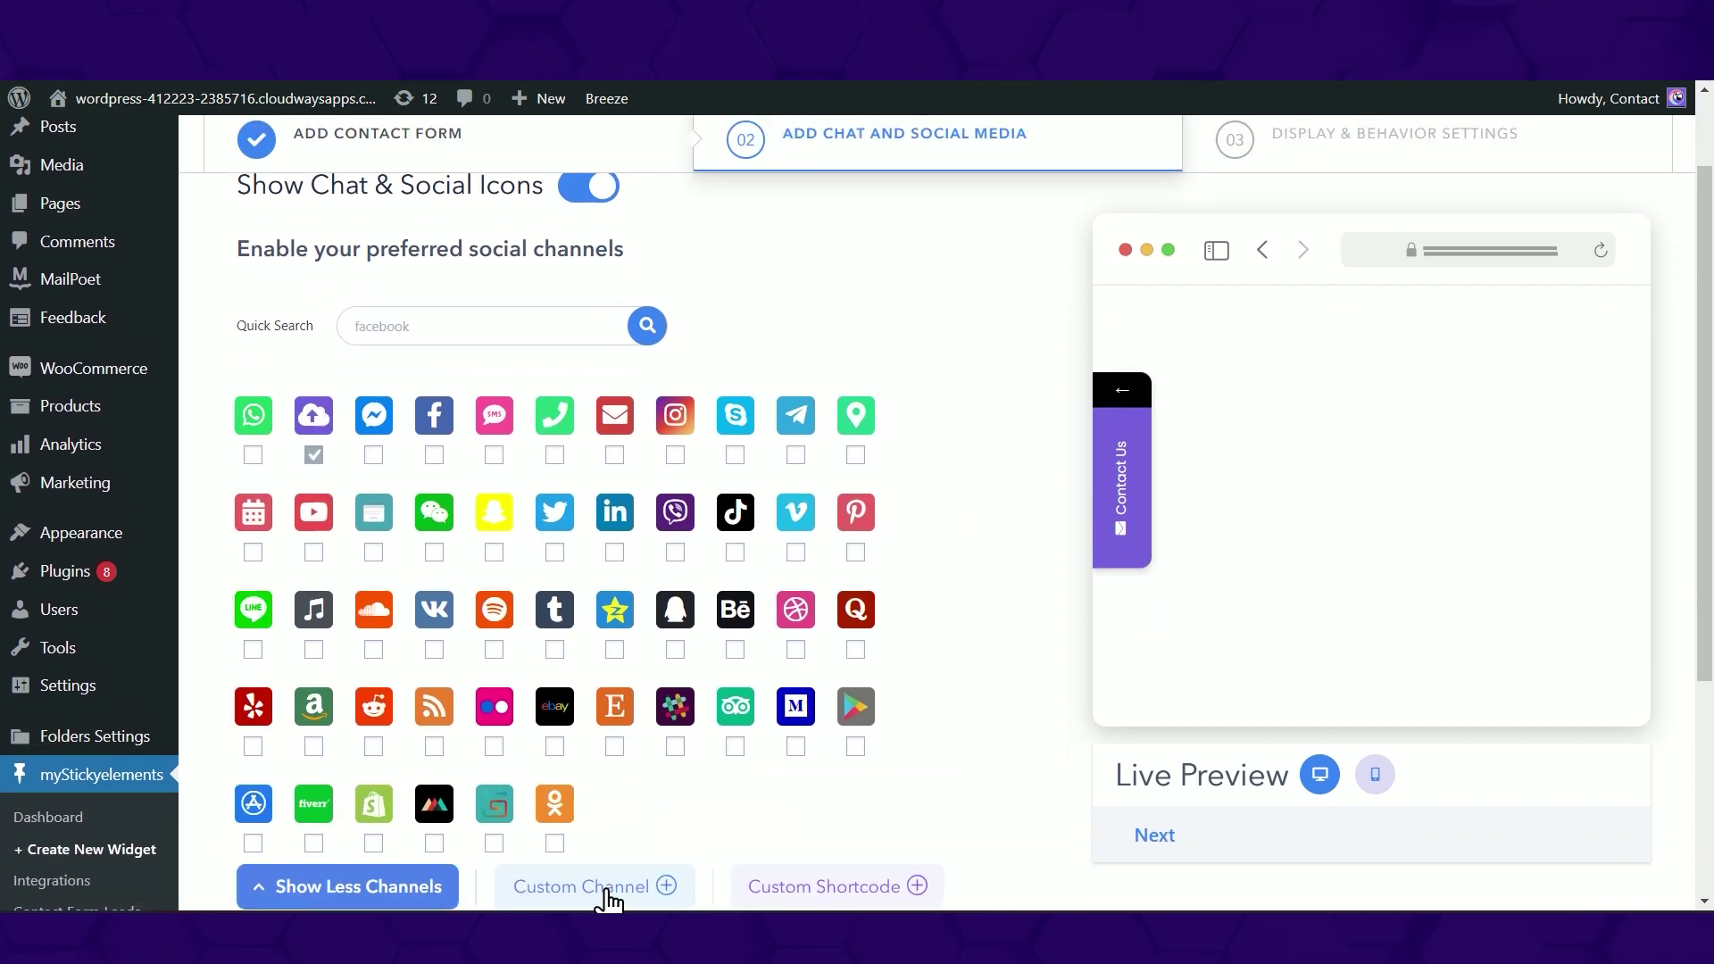
pyautogui.scroll(1, 903, 759)
pyautogui.scroll(-3, 975, 670)
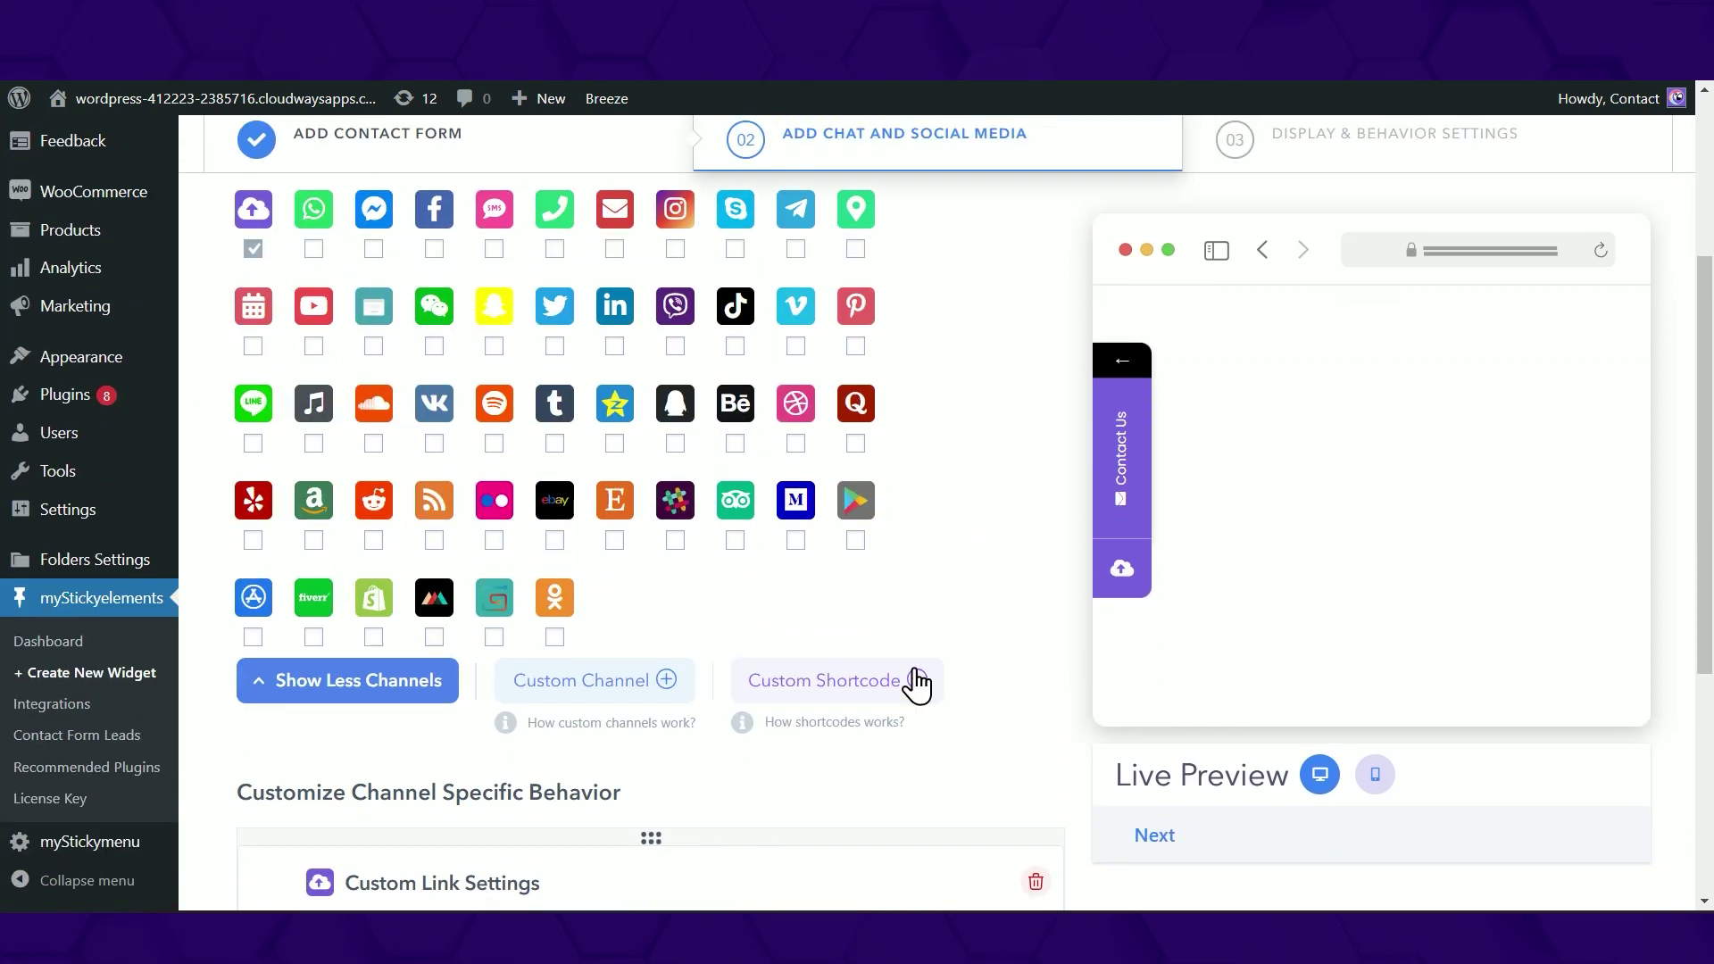
pyautogui.click(906, 683)
pyautogui.scroll(3, 849, 688)
pyautogui.scroll(-10, 1027, 624)
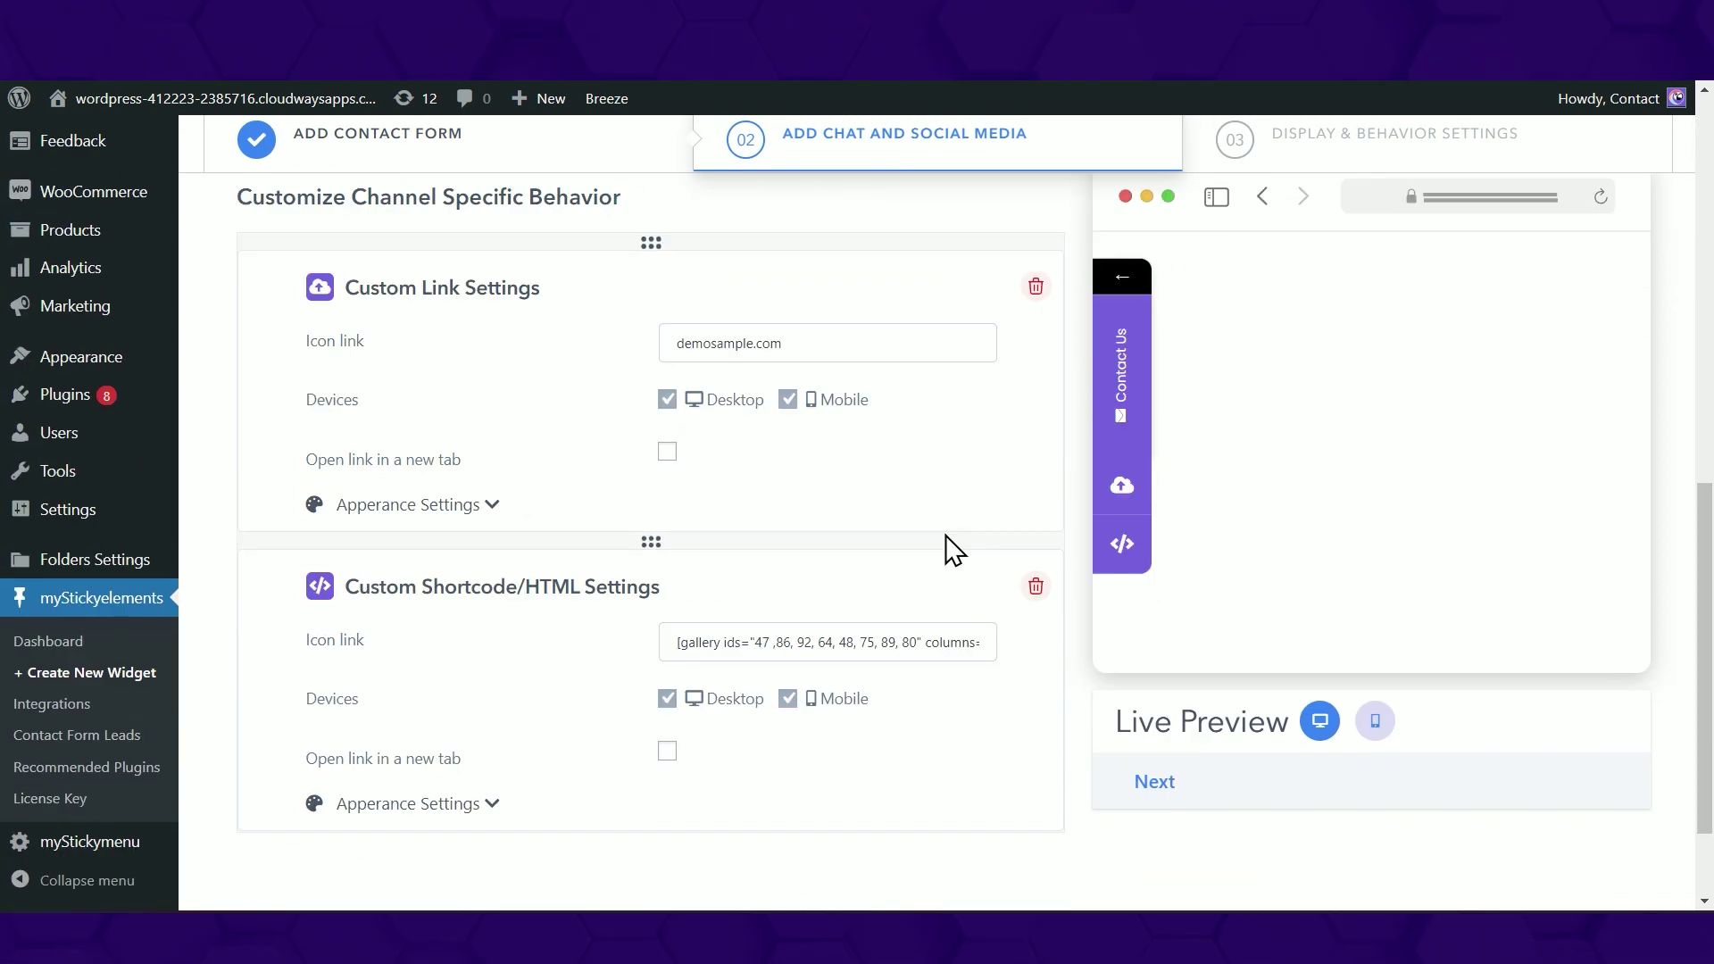
# - Give the custom link channel the chat-bubble image as its custom icon
pyautogui.click(473, 524)
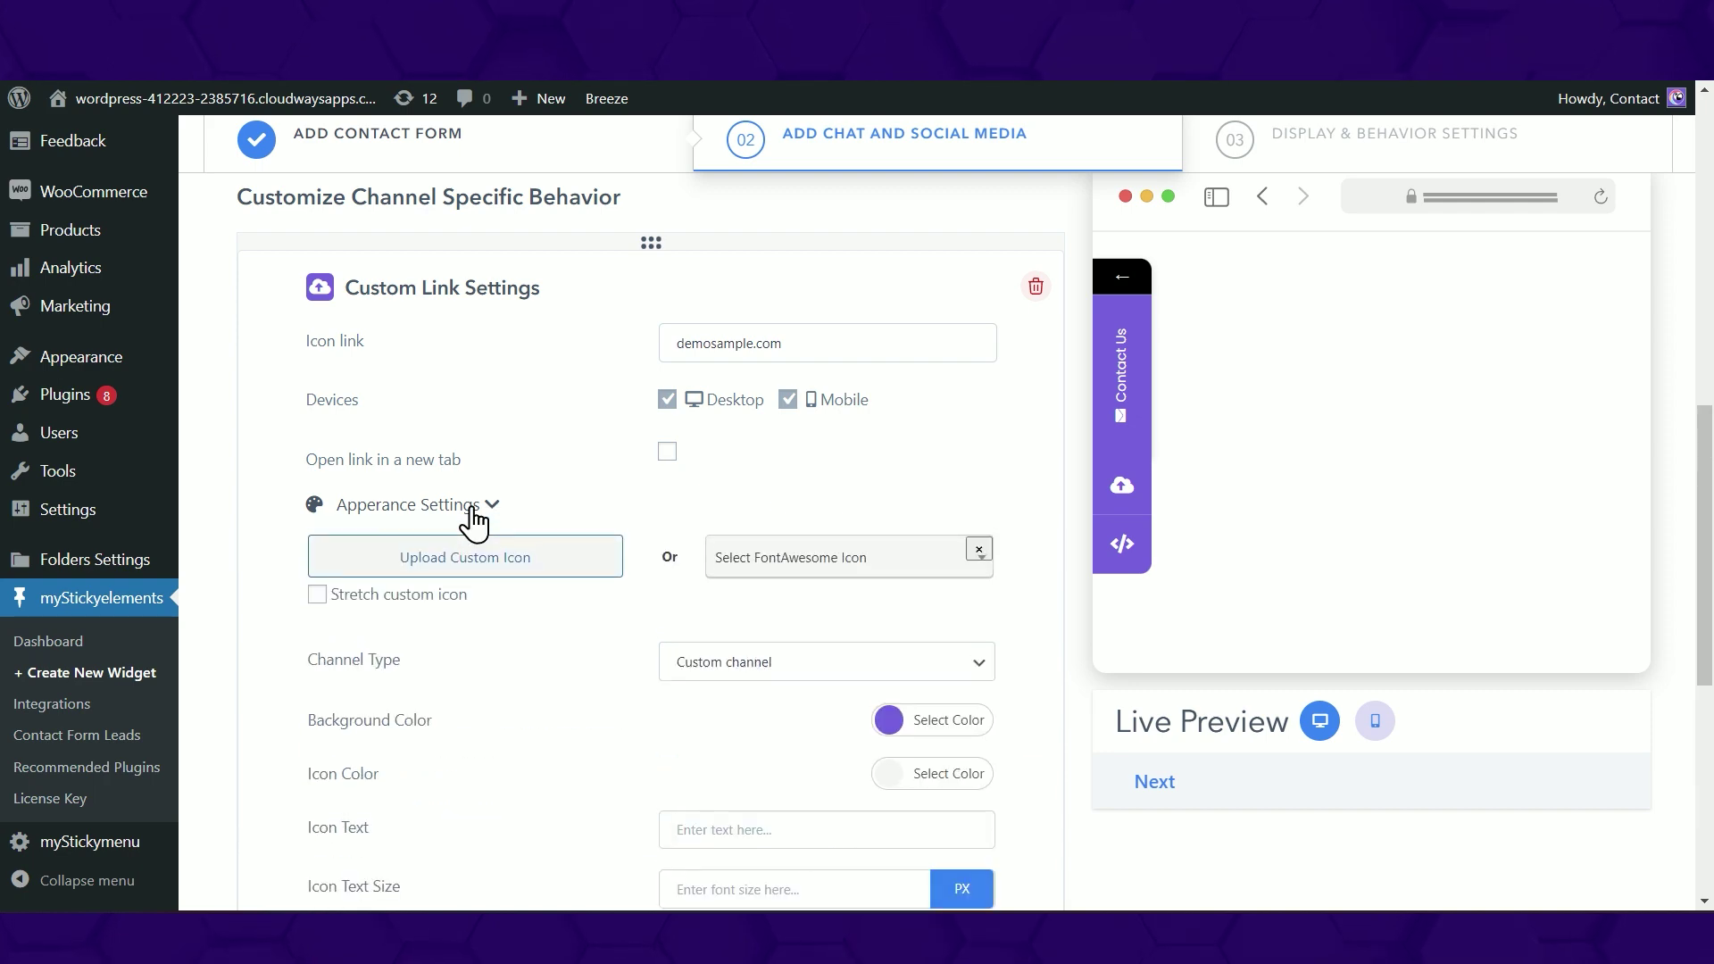
pyautogui.click(561, 567)
pyautogui.click(497, 463)
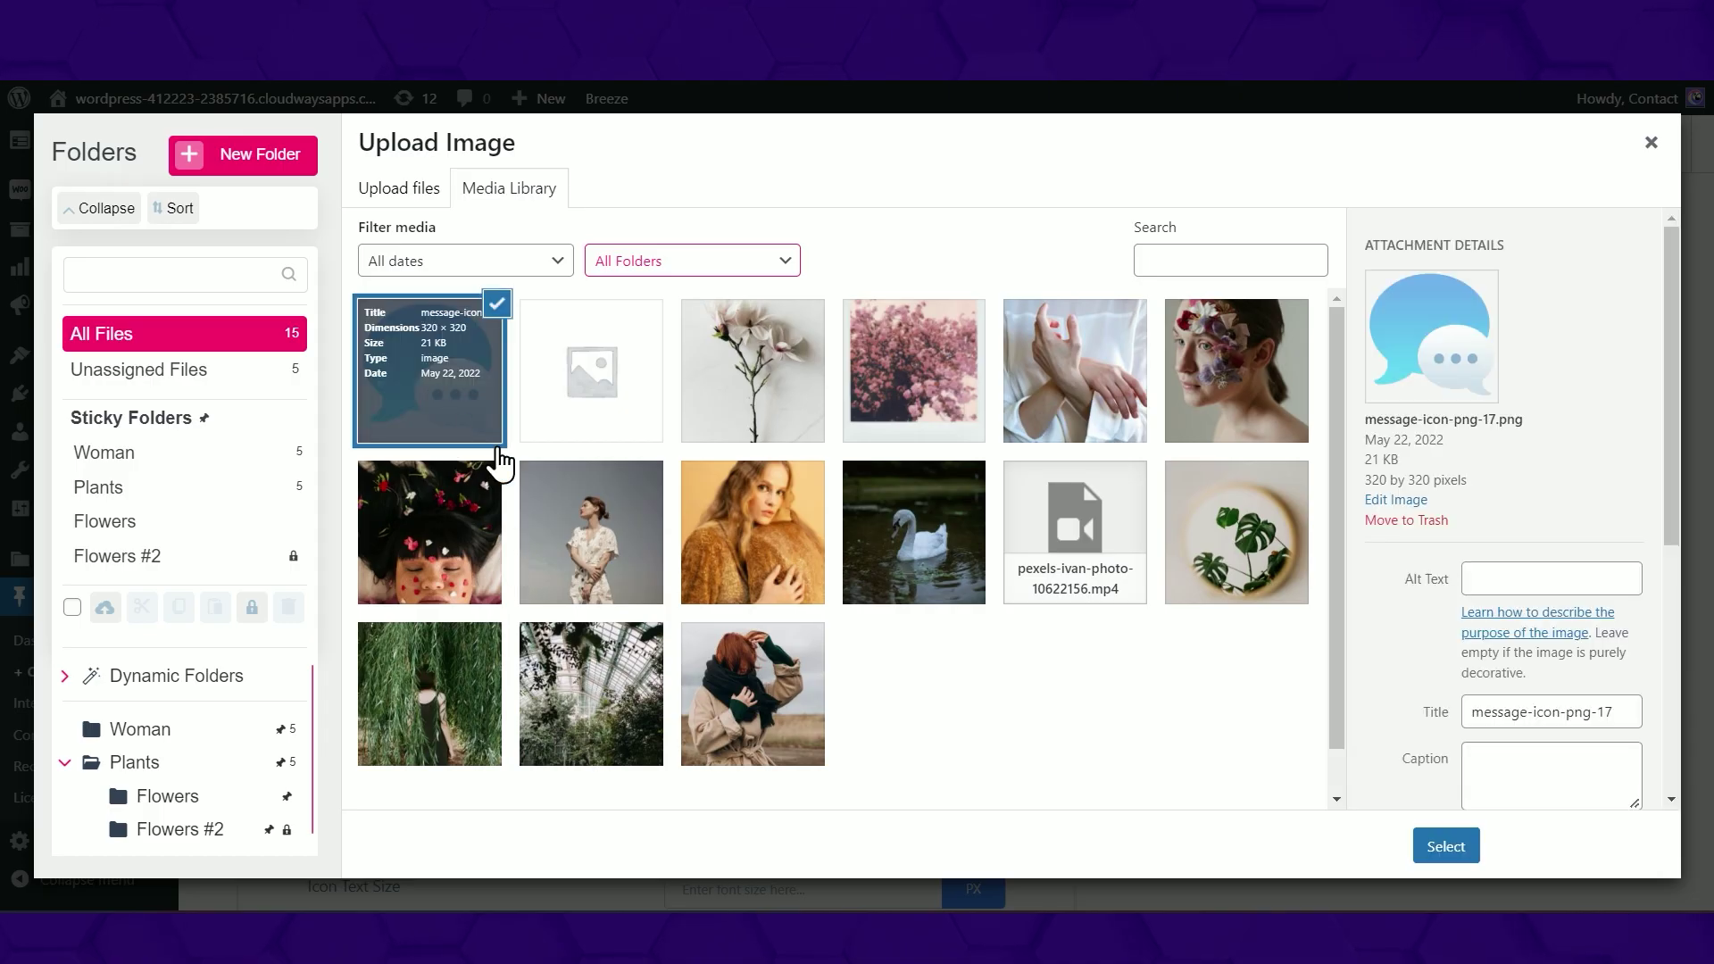
pyautogui.click(1438, 846)
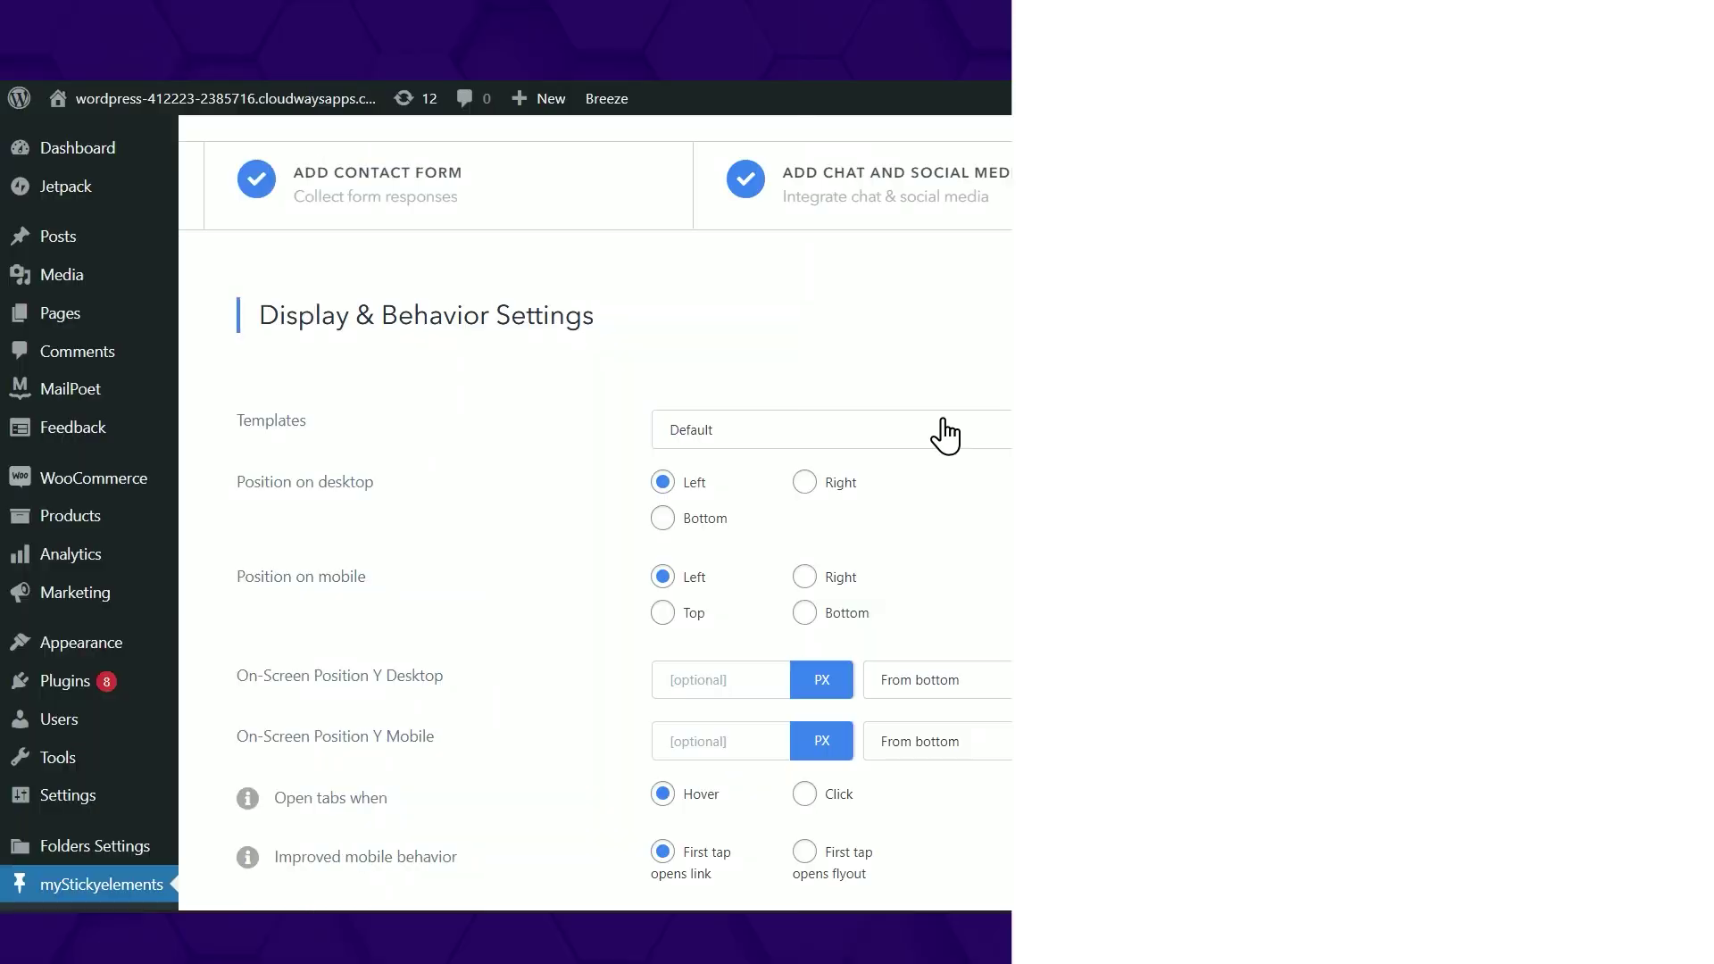
# - Position the widget on the right for desktop and mobile, then preview it on mobile
pyautogui.click(662, 518)
pyautogui.click(804, 482)
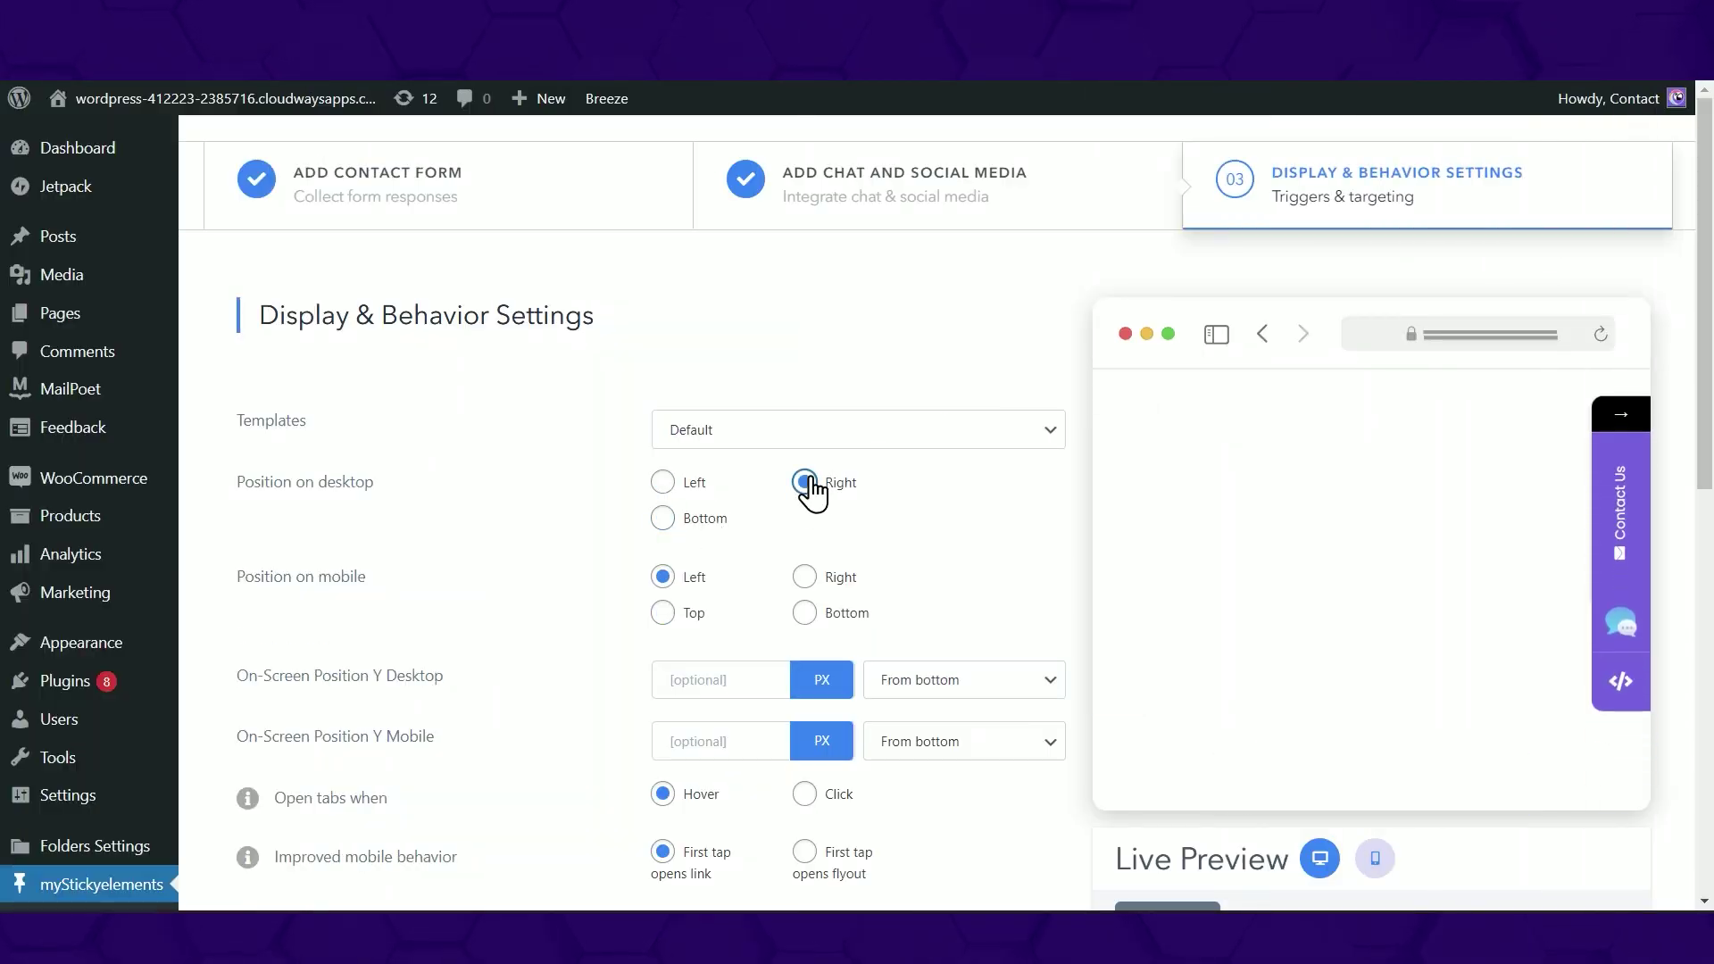
pyautogui.scroll(-2, 812, 491)
pyautogui.click(806, 448)
pyautogui.click(1376, 777)
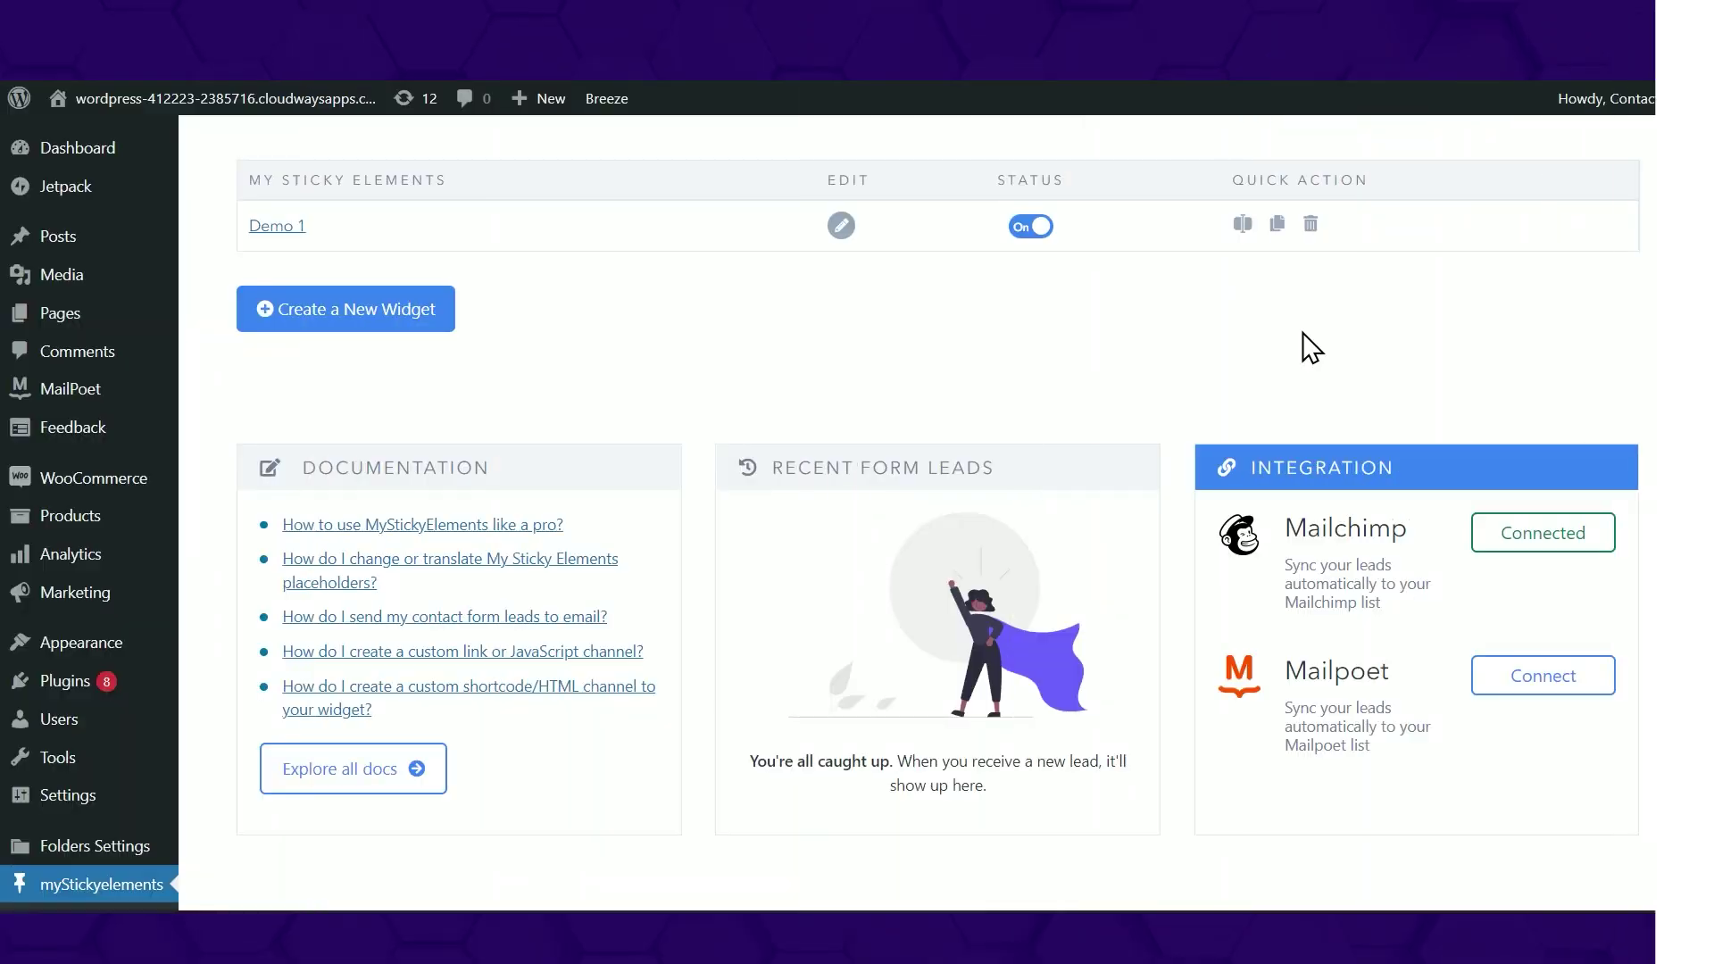
# - Start a second widget and view its live preview in mobile mode
pyautogui.click(379, 330)
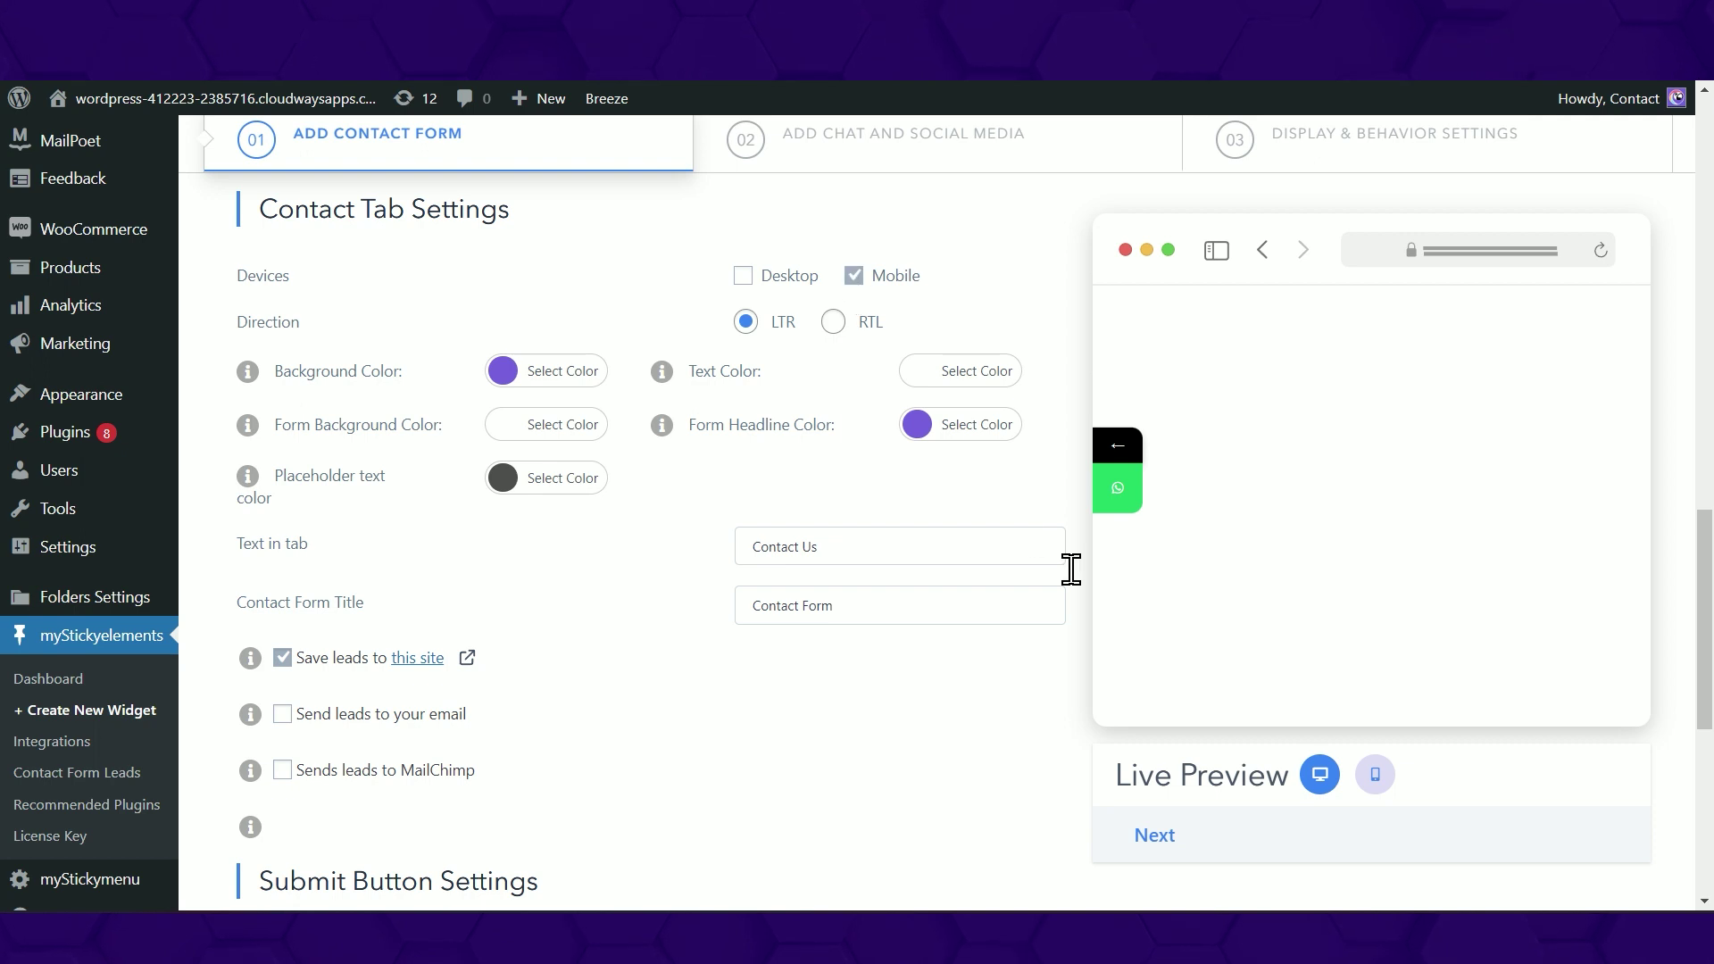
pyautogui.click(1375, 775)
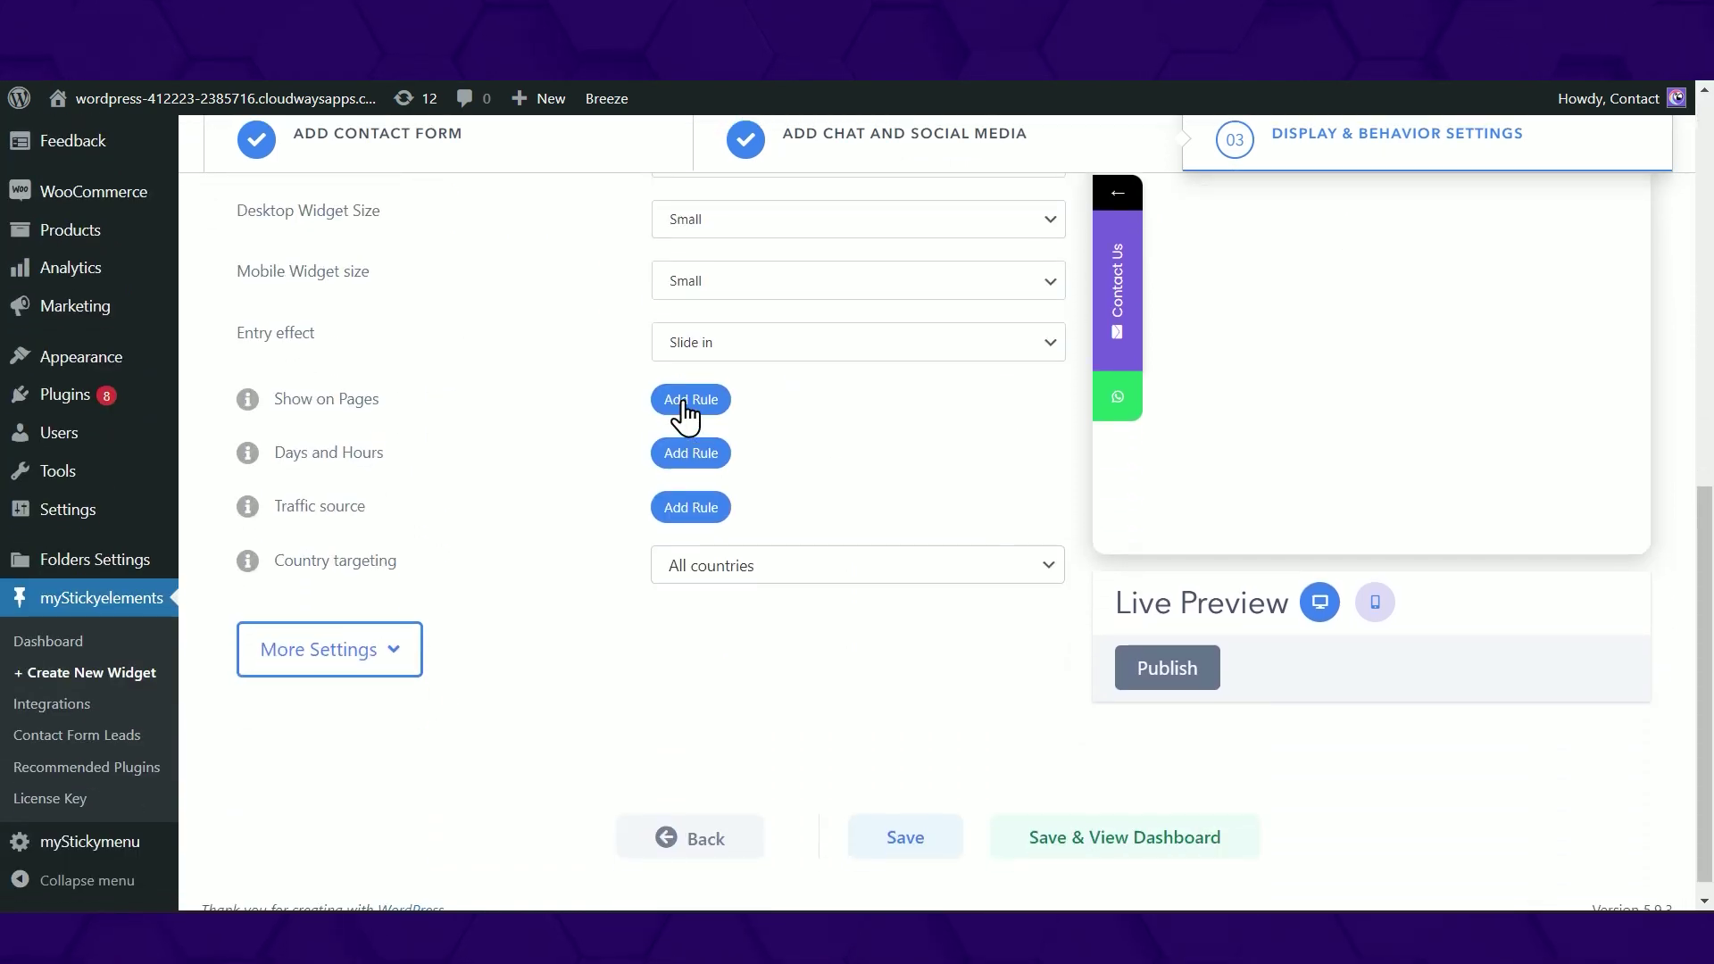
# - Add a Show on Pages rule: Don't show on the specific page demosite123.com
pyautogui.click(686, 407)
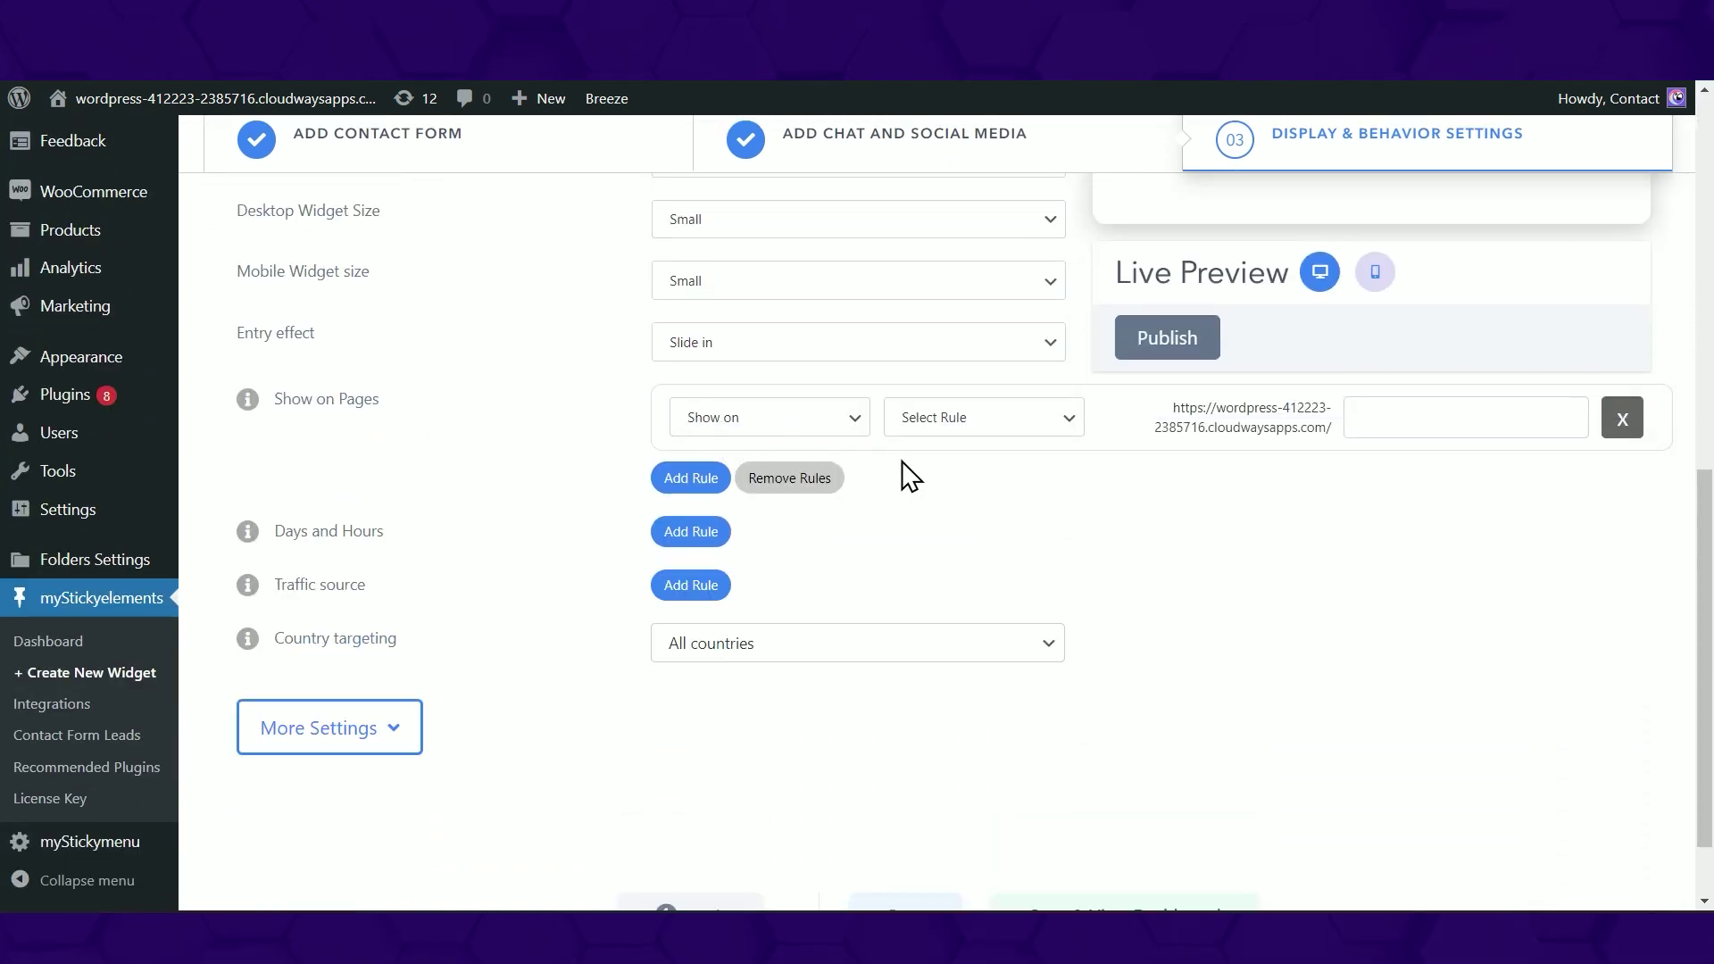
pyautogui.click(852, 418)
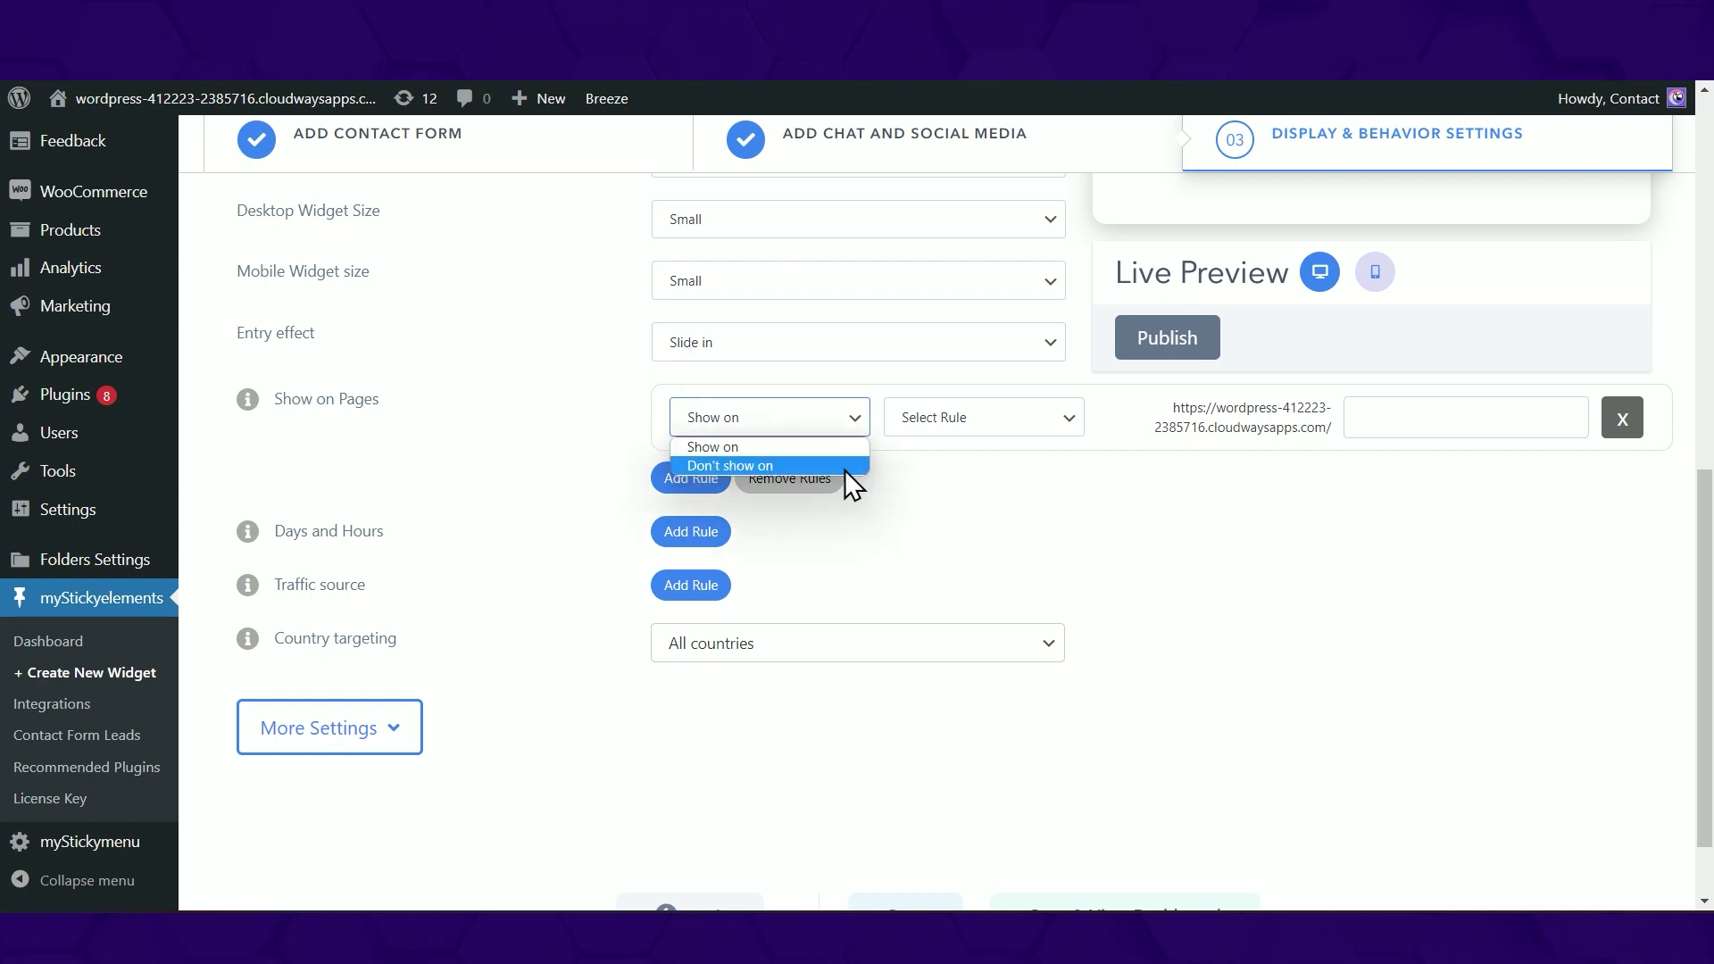
pyautogui.click(845, 467)
pyautogui.click(988, 425)
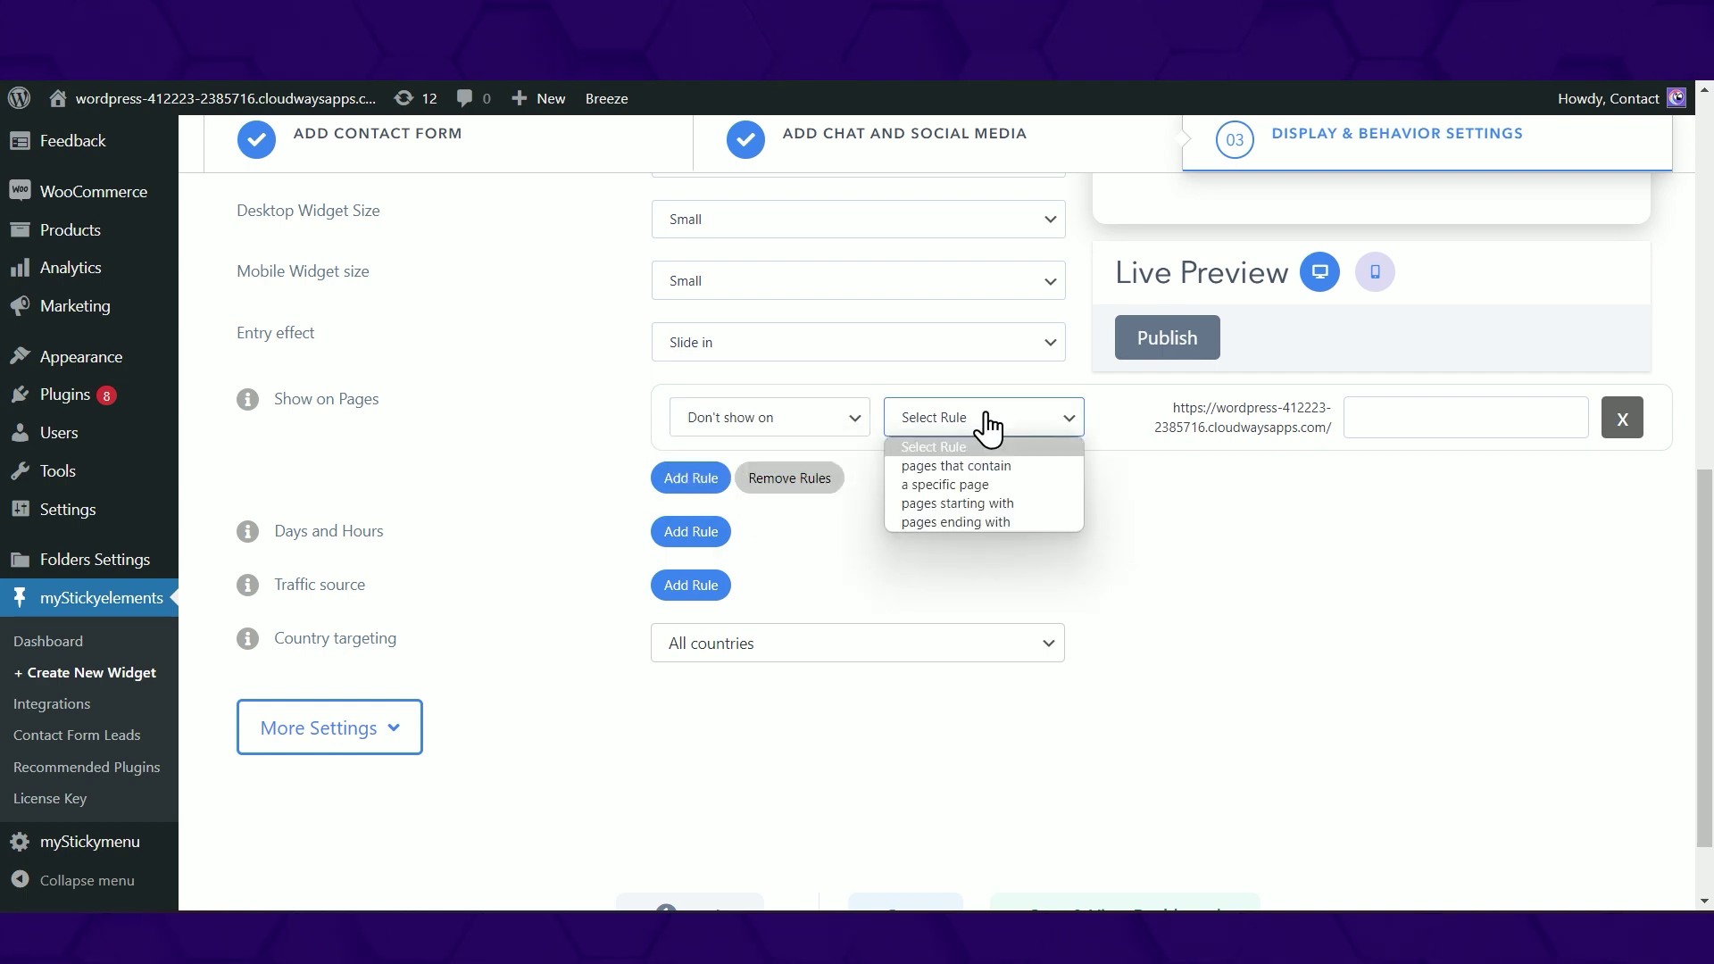
pyautogui.click(988, 484)
pyautogui.click(1412, 417)
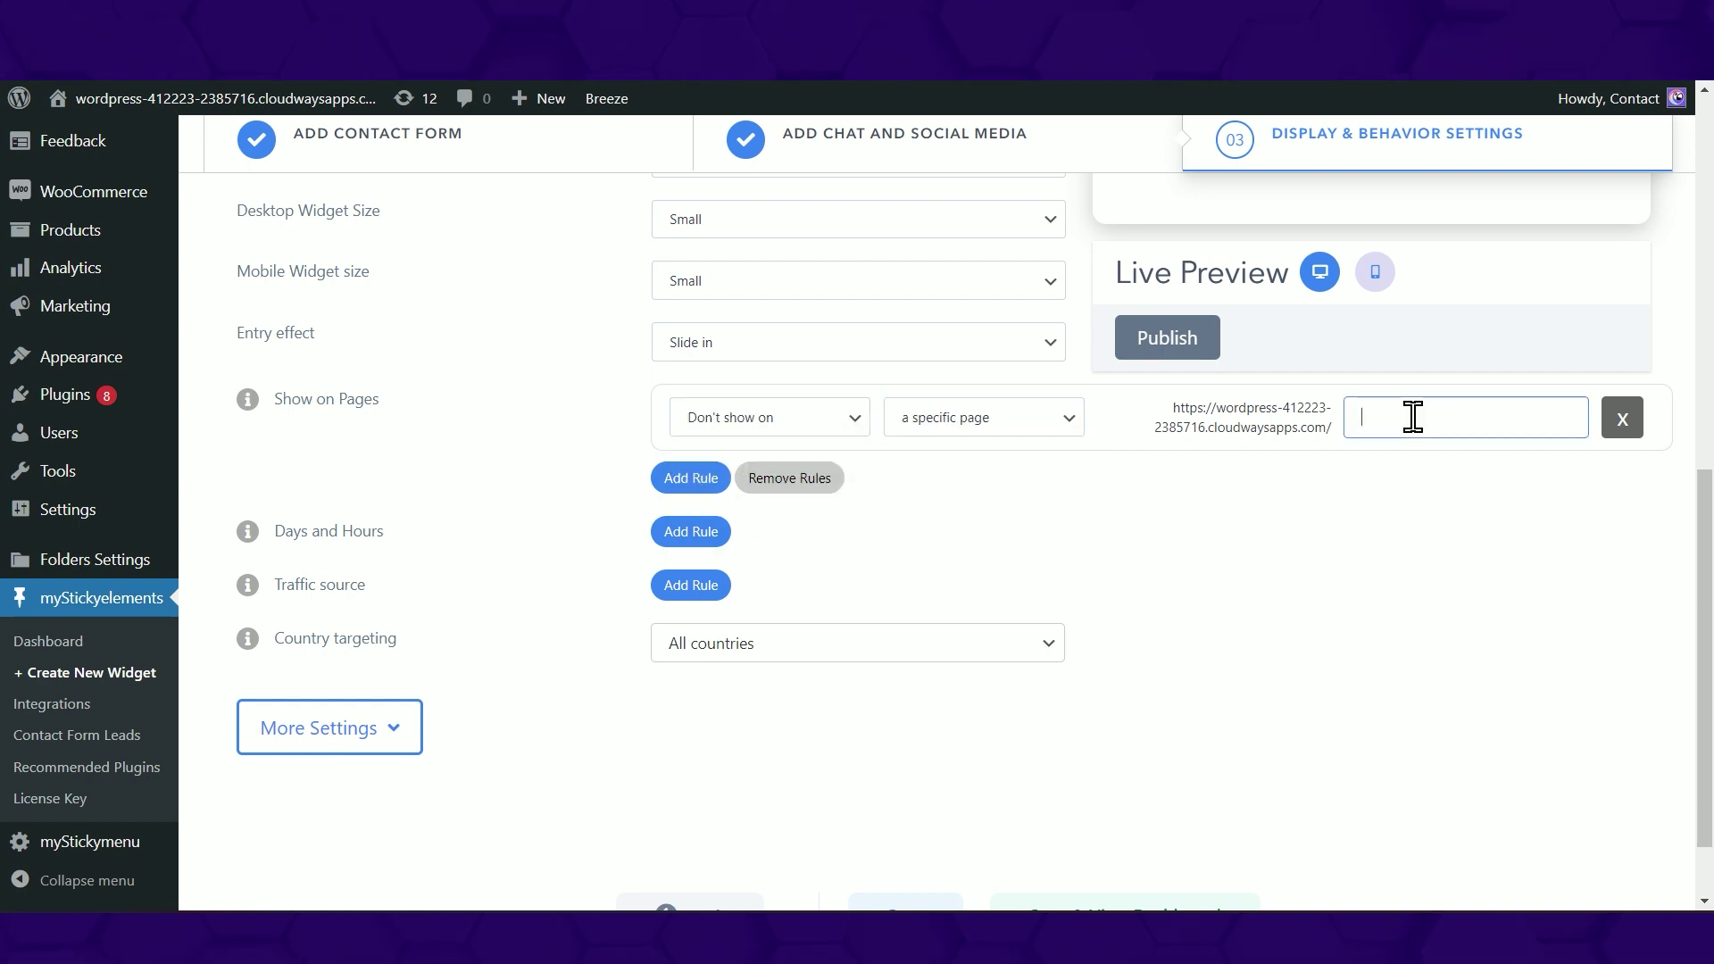
# - Add a second specific-page rule for demosite456.com, then delete it
pyautogui.click(690, 481)
pyautogui.click(1032, 502)
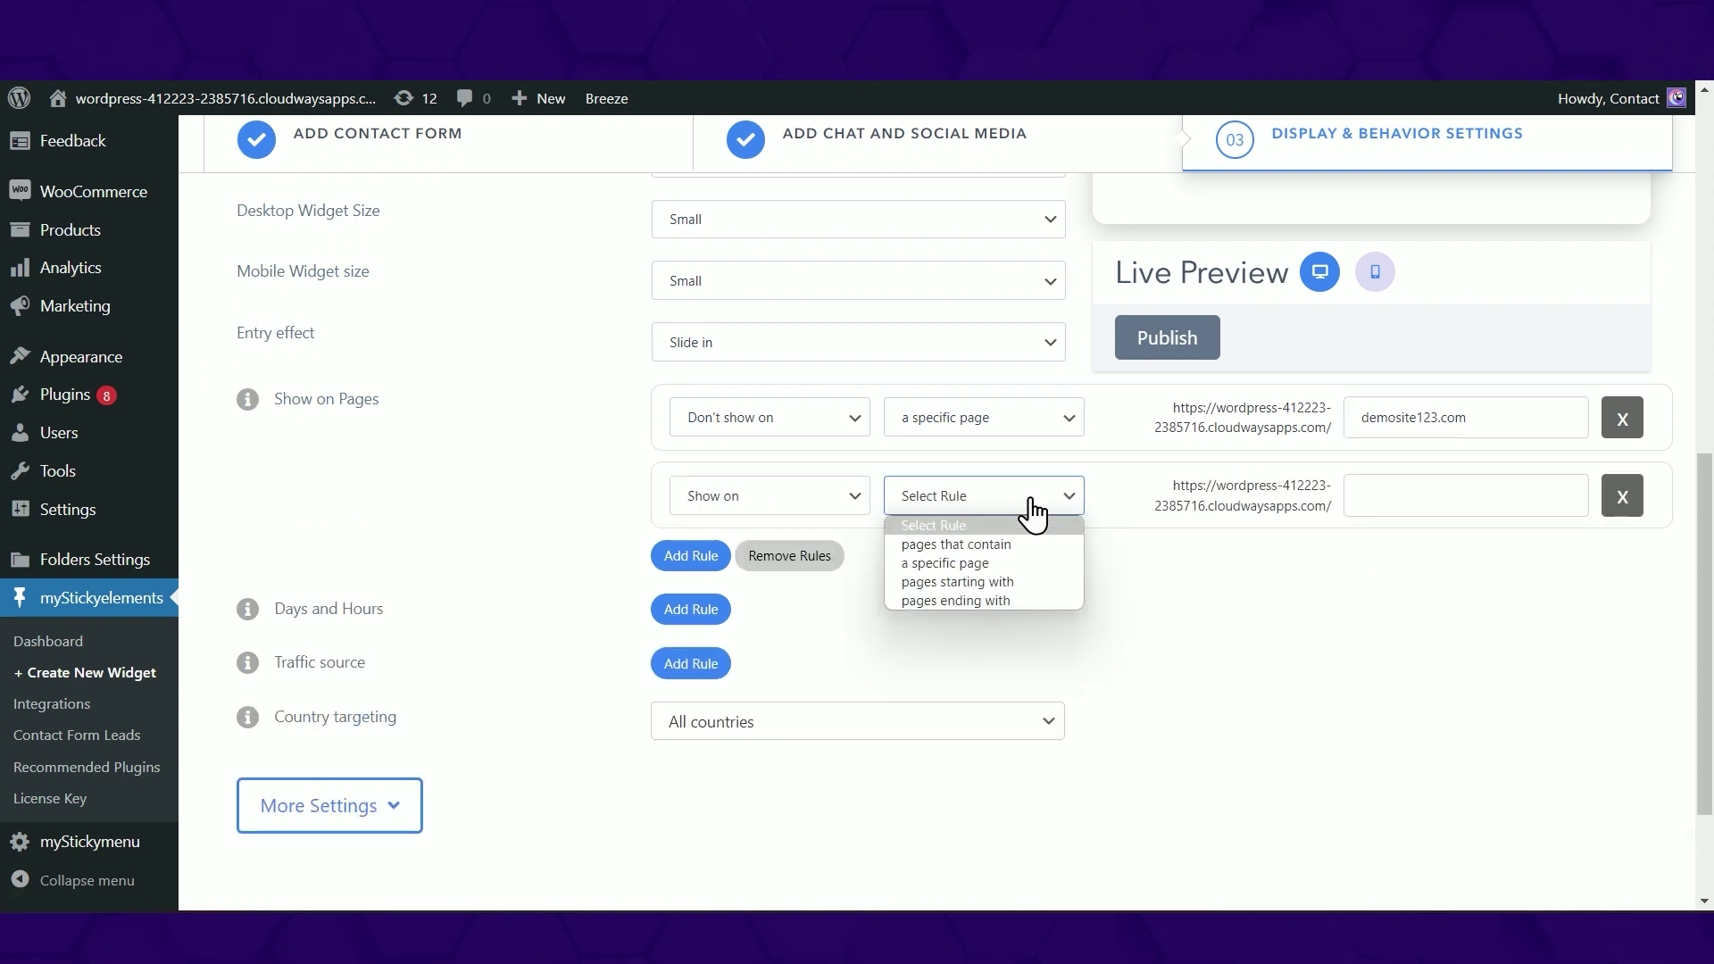
pyautogui.click(1020, 564)
pyautogui.click(1465, 495)
pyautogui.write('demosite456.com')
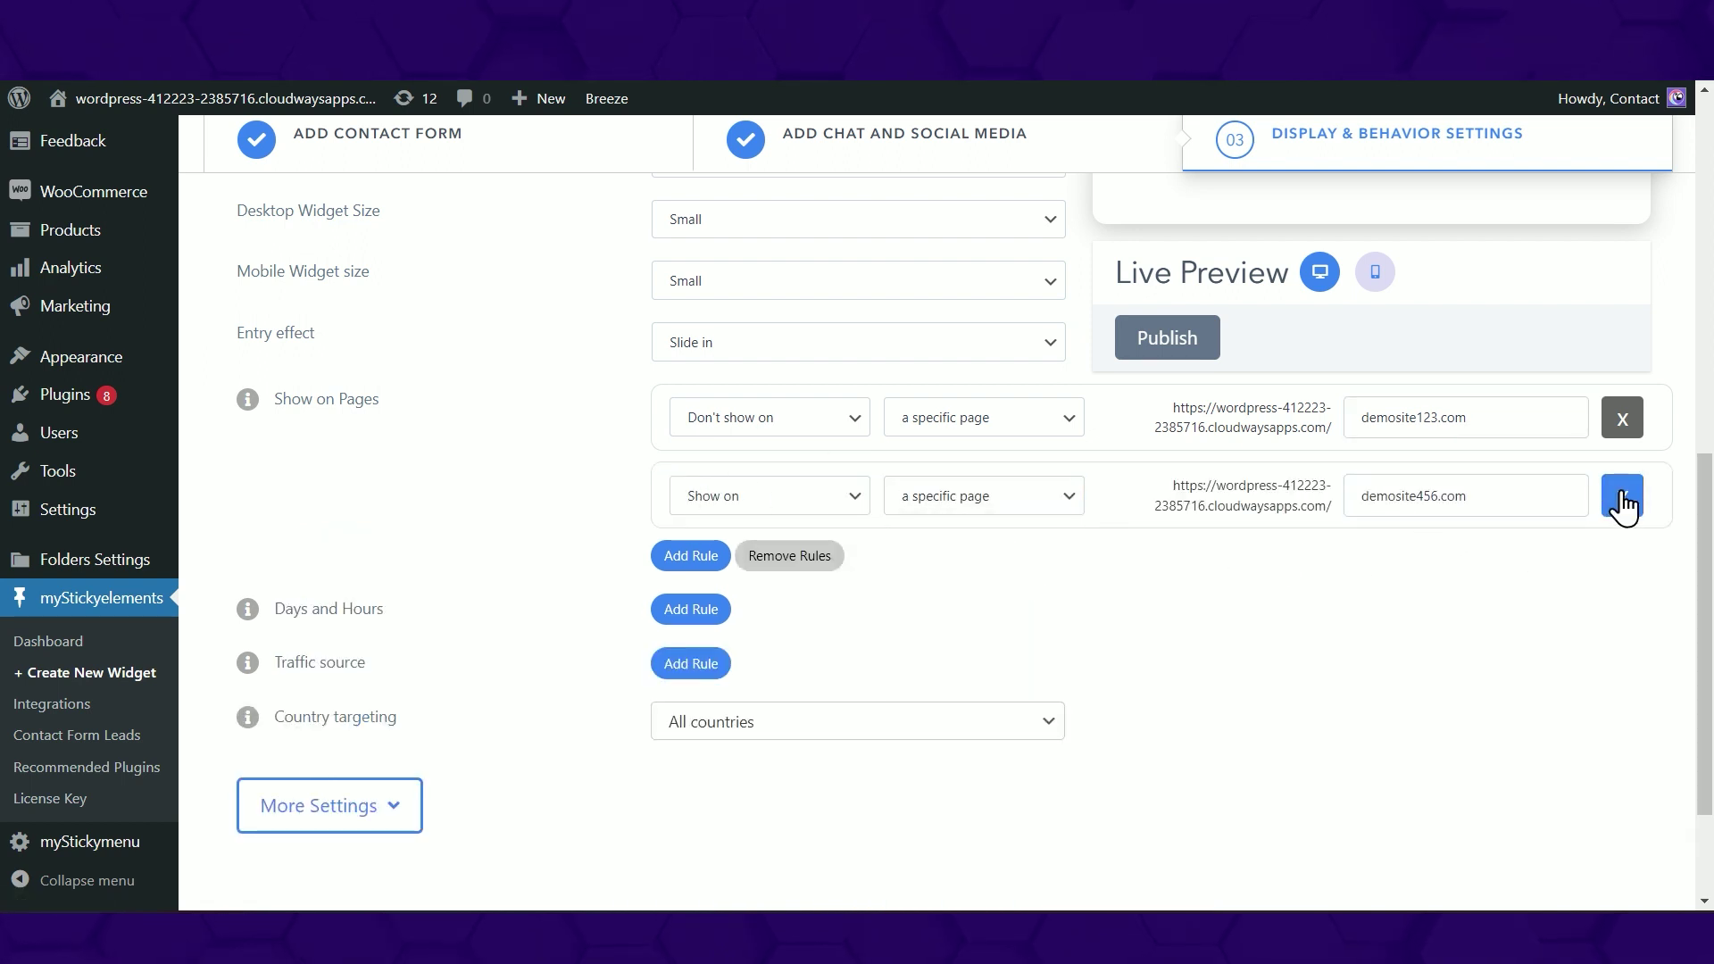
pyautogui.click(1623, 500)
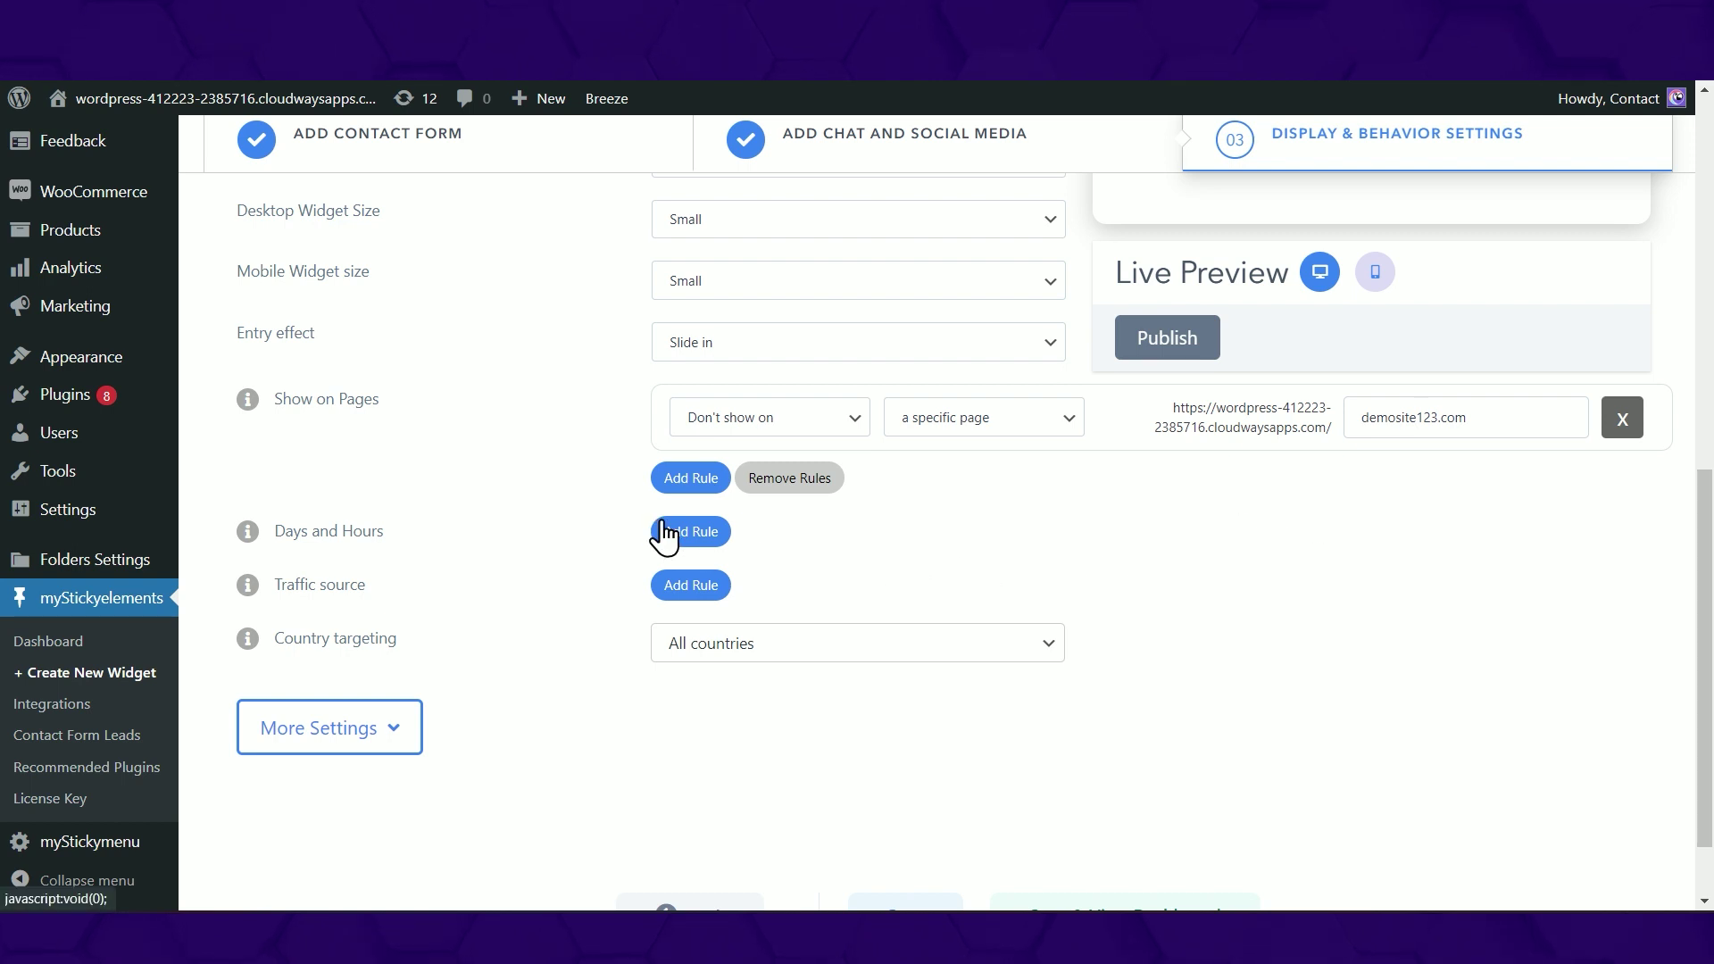
# - Add an every-day Days and Hours rule from 05:00 to 08:00 in the Spain/Ceuta time zone
pyautogui.click(691, 533)
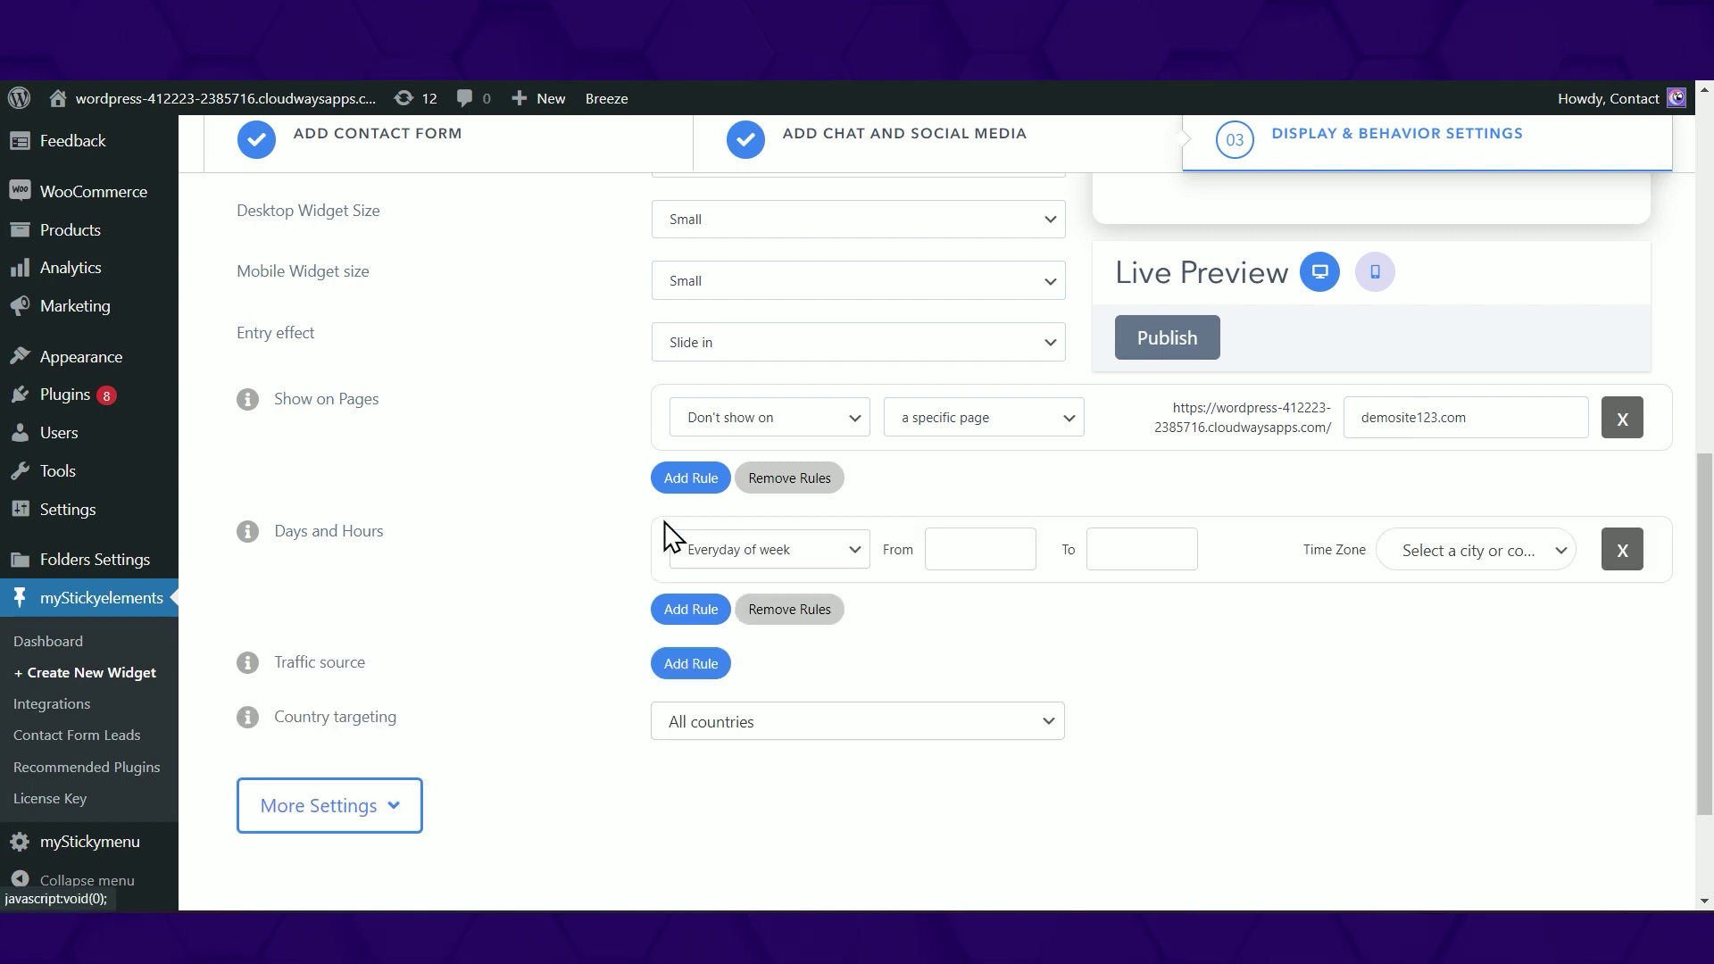
pyautogui.click(860, 562)
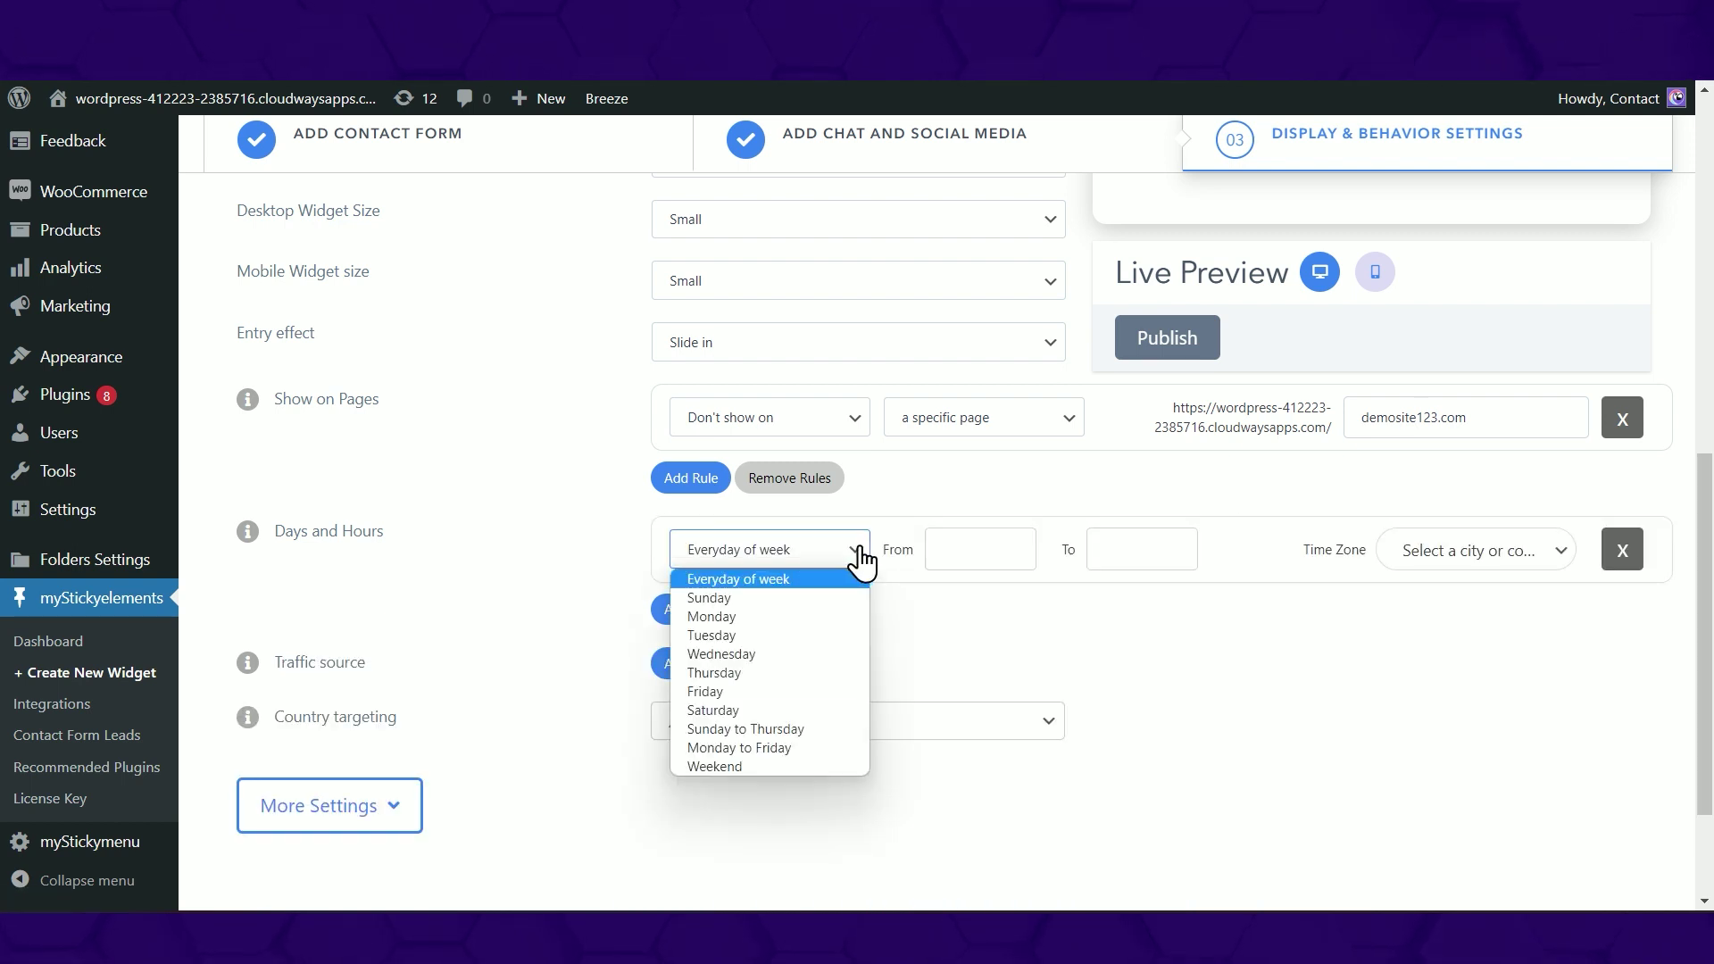
pyautogui.click(1001, 552)
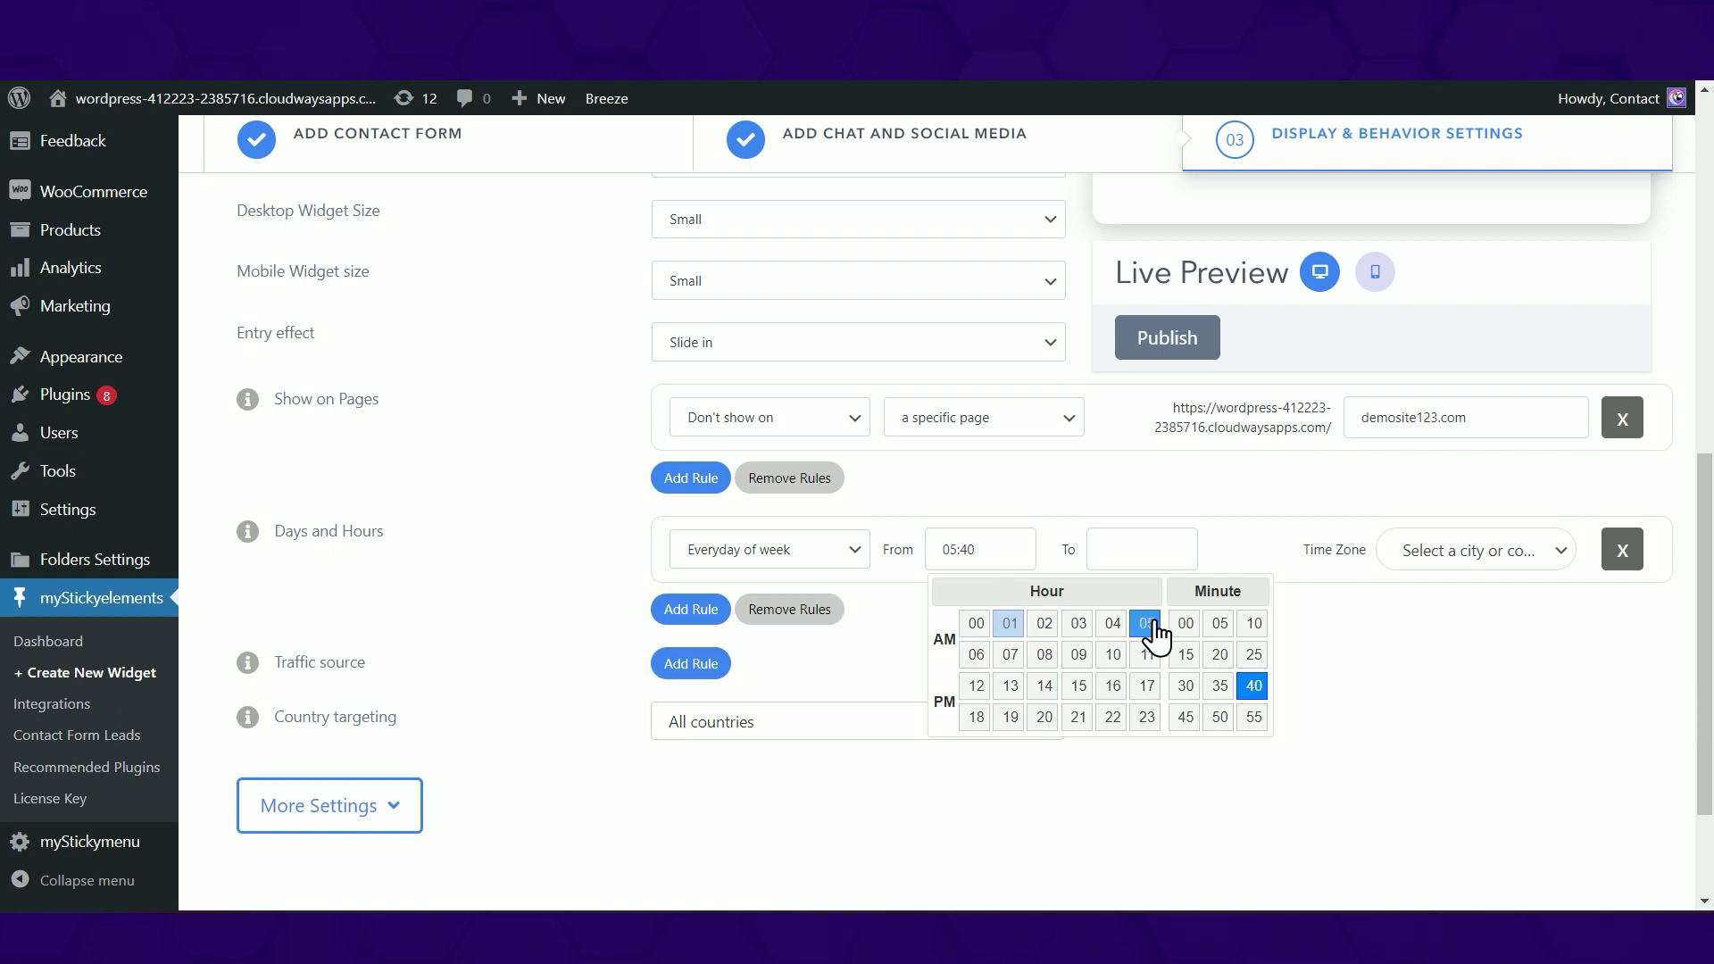
pyautogui.click(1192, 627)
pyautogui.click(1158, 553)
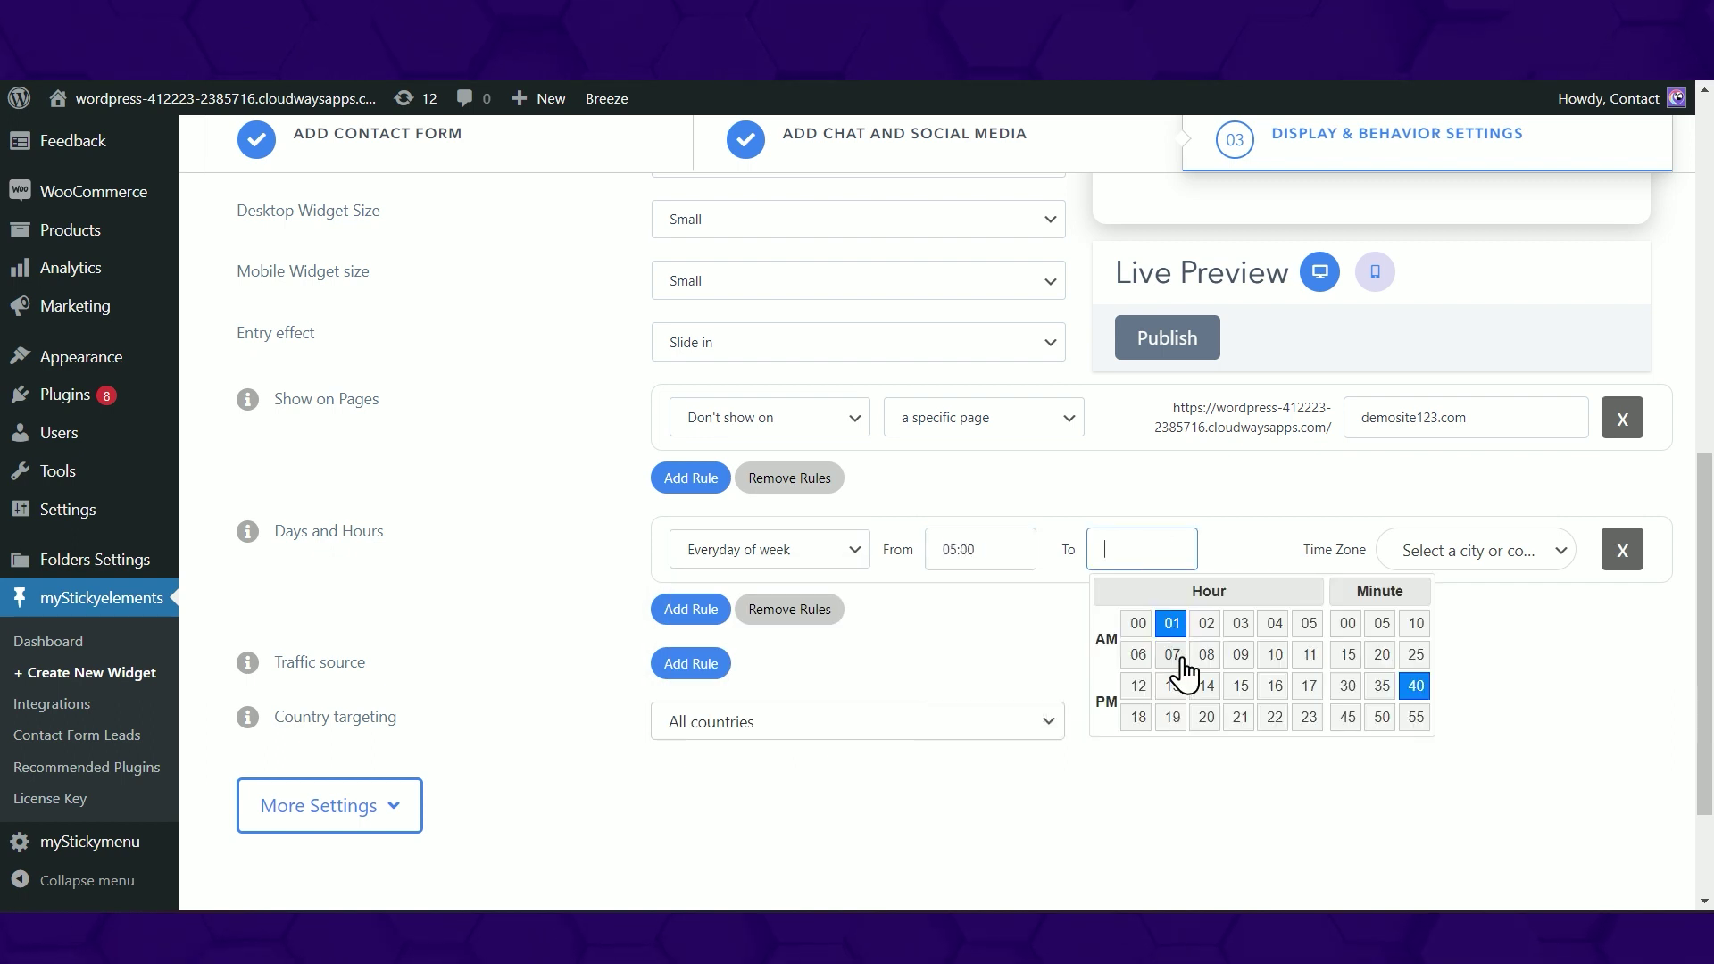
pyautogui.click(1347, 625)
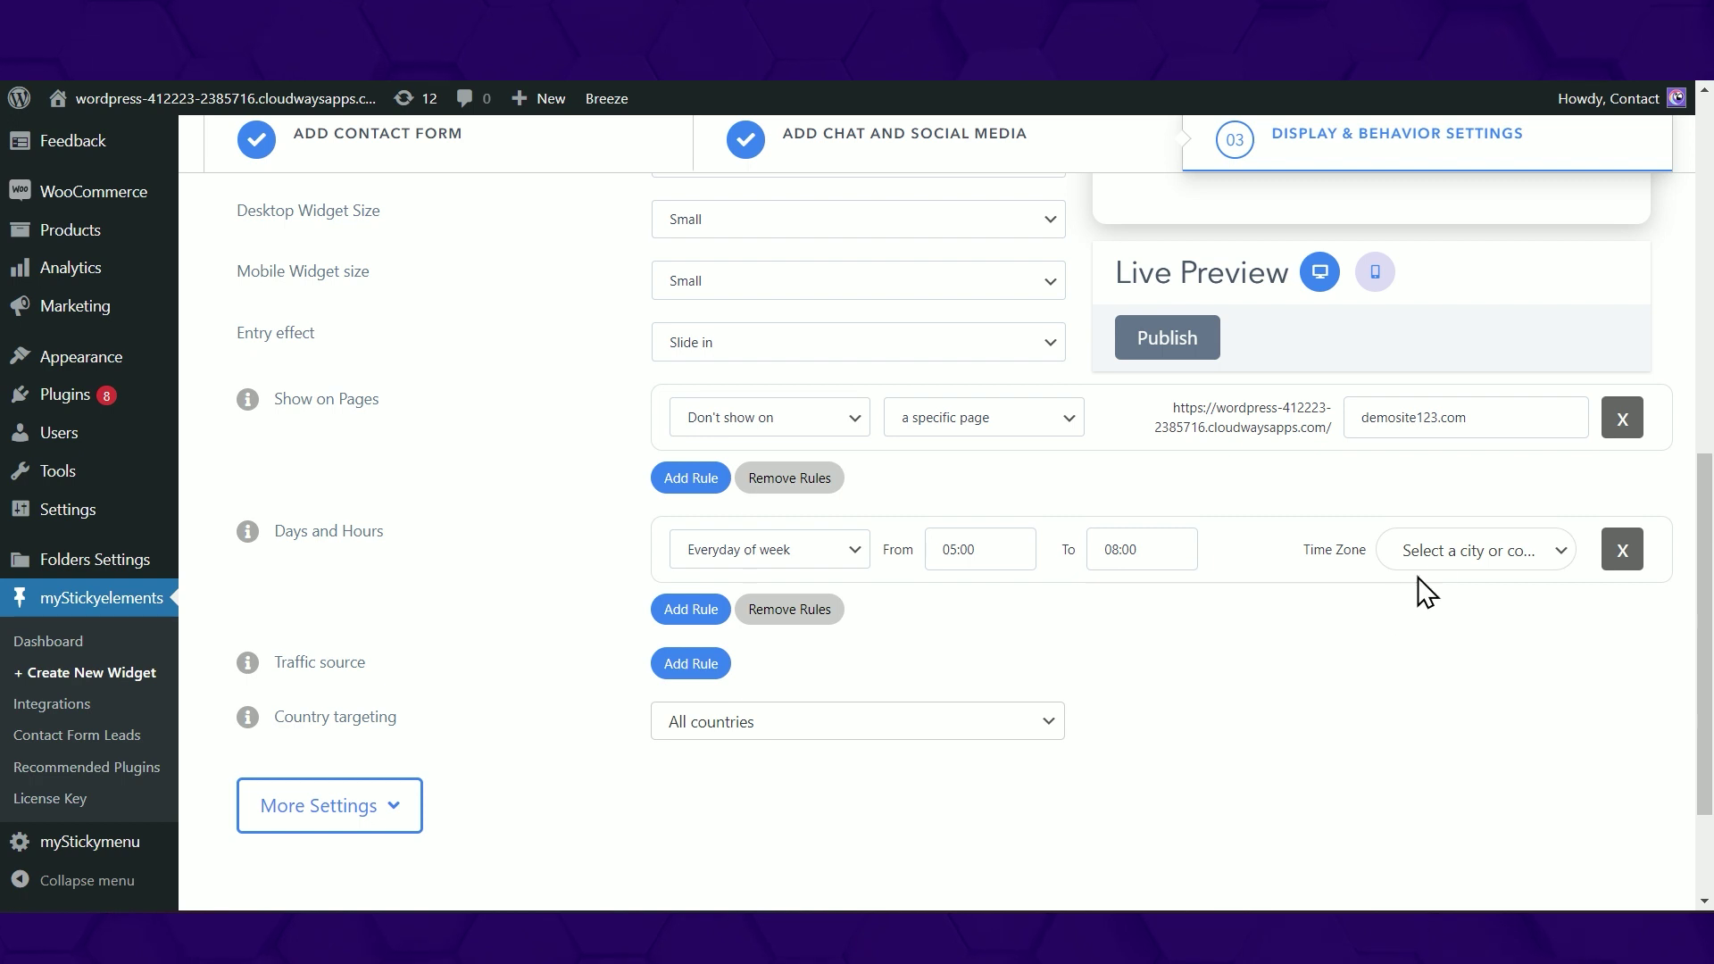
pyautogui.click(1464, 550)
pyautogui.scroll(-2, 1515, 747)
pyautogui.scroll(-1, 1515, 746)
pyautogui.scroll(2, 1518, 750)
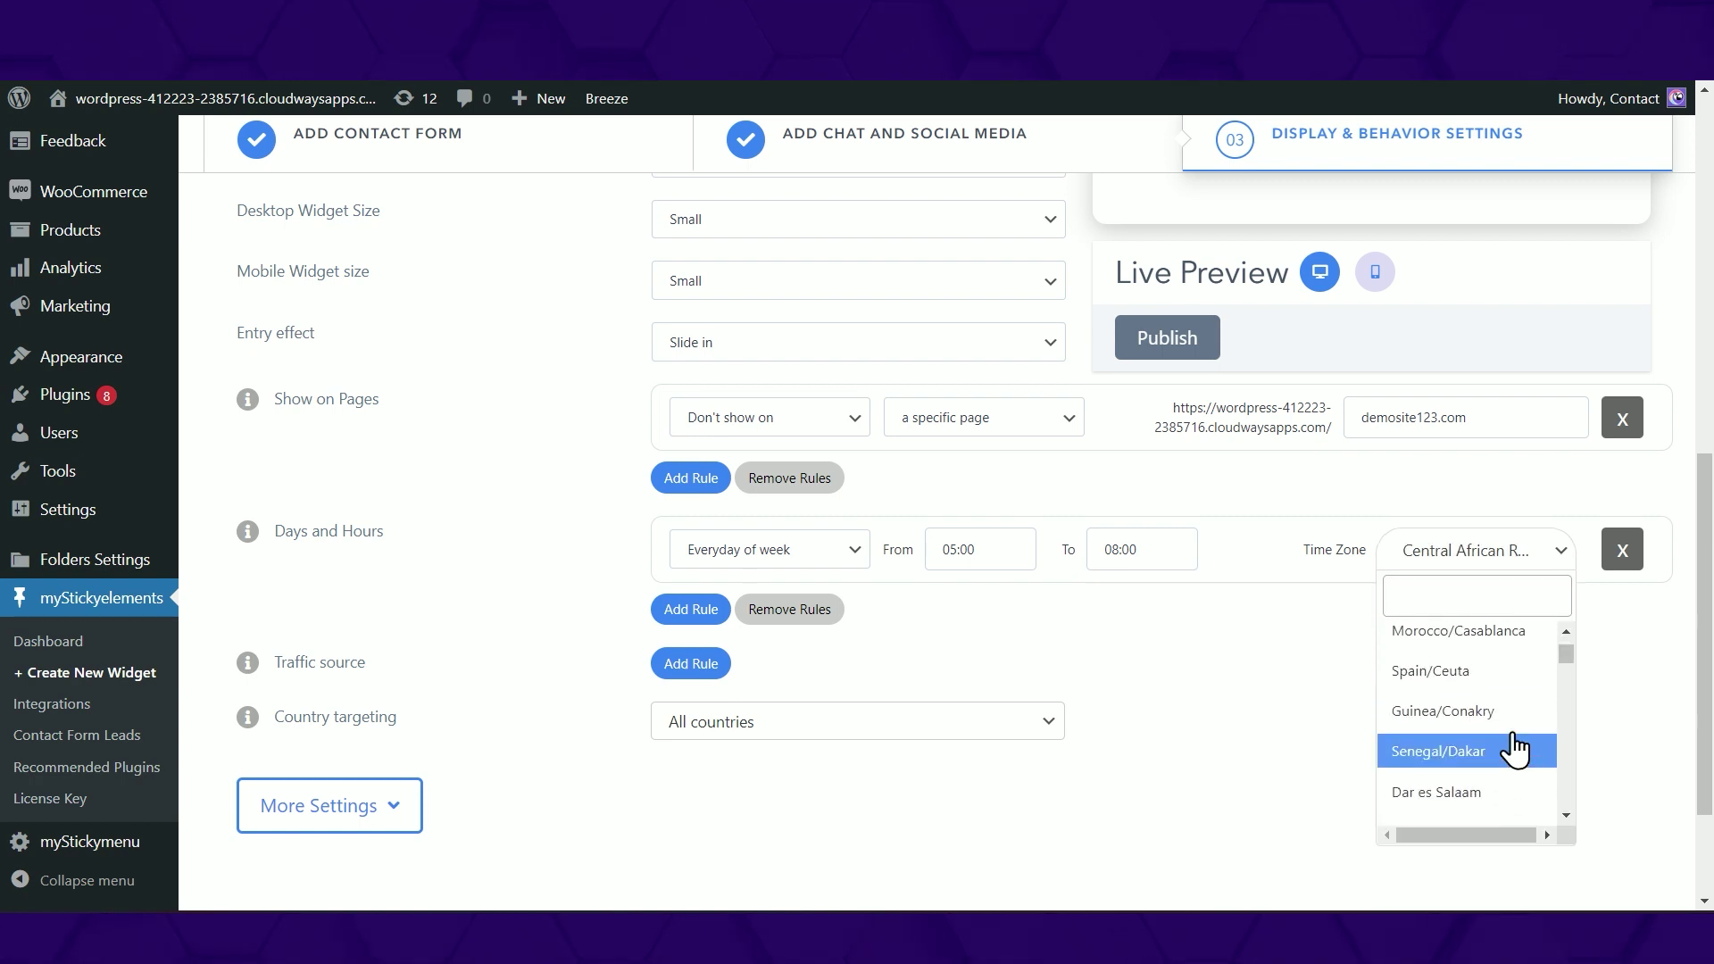
pyautogui.click(1500, 742)
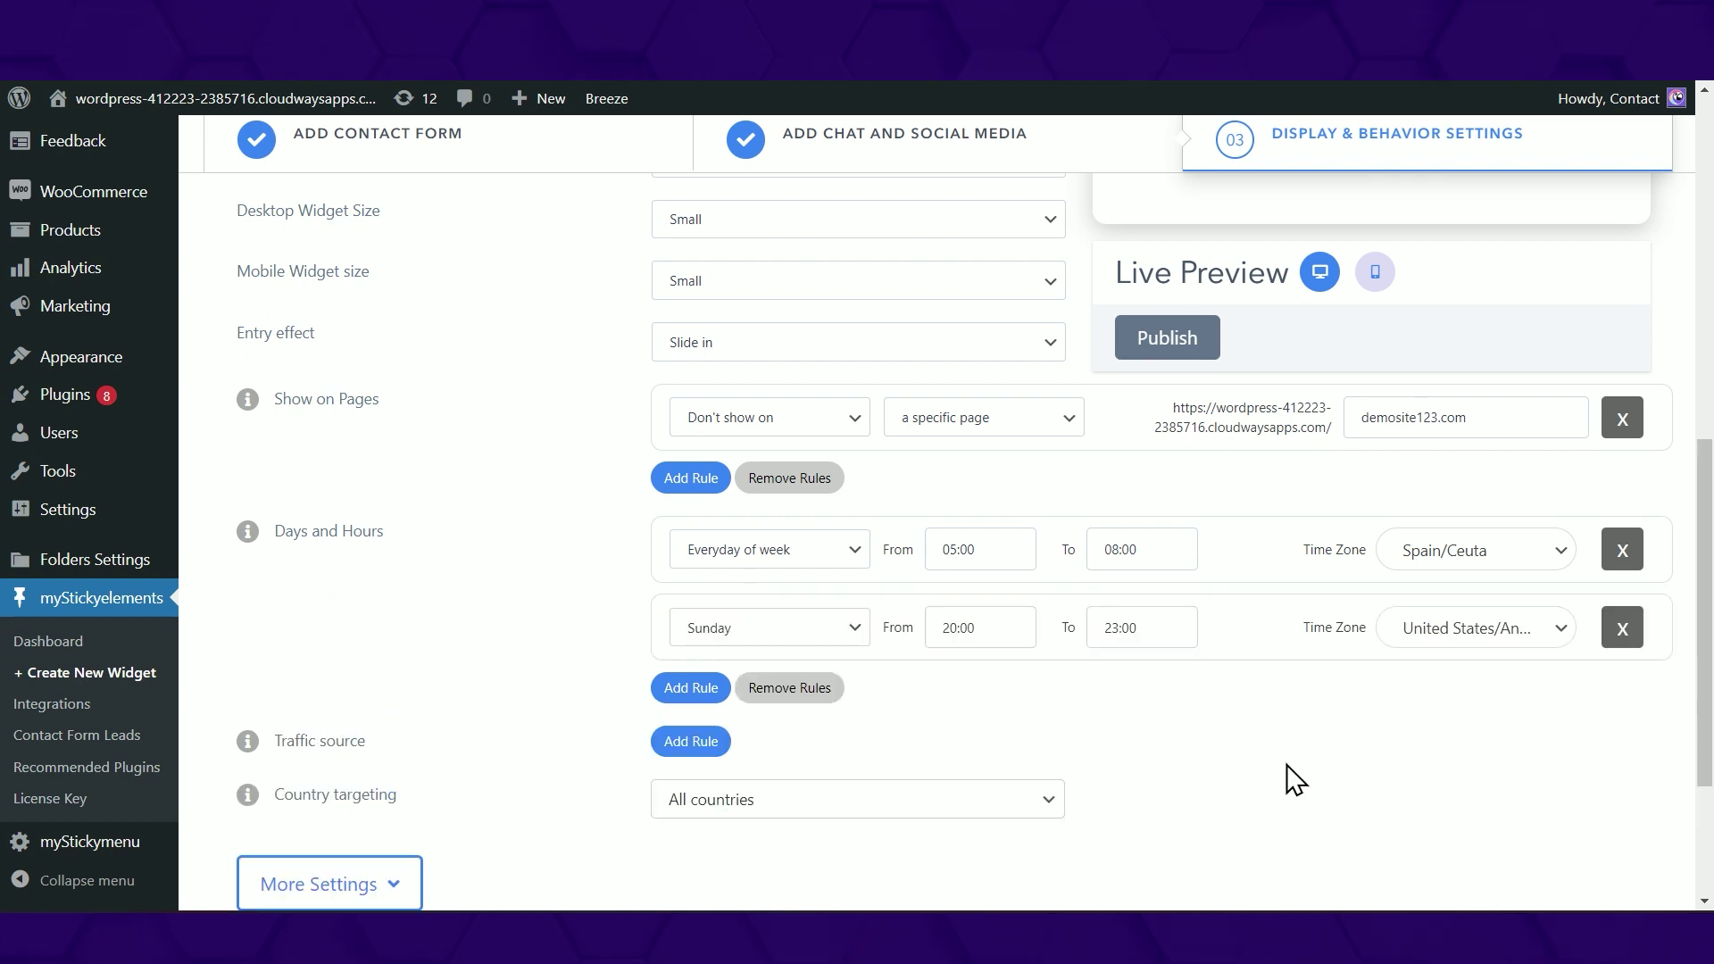
# - Search 'Unite' and add United States Minor Outlying Islands as a second targeted country alongside Spain
pyautogui.click(882, 810)
pyautogui.write('Spai')
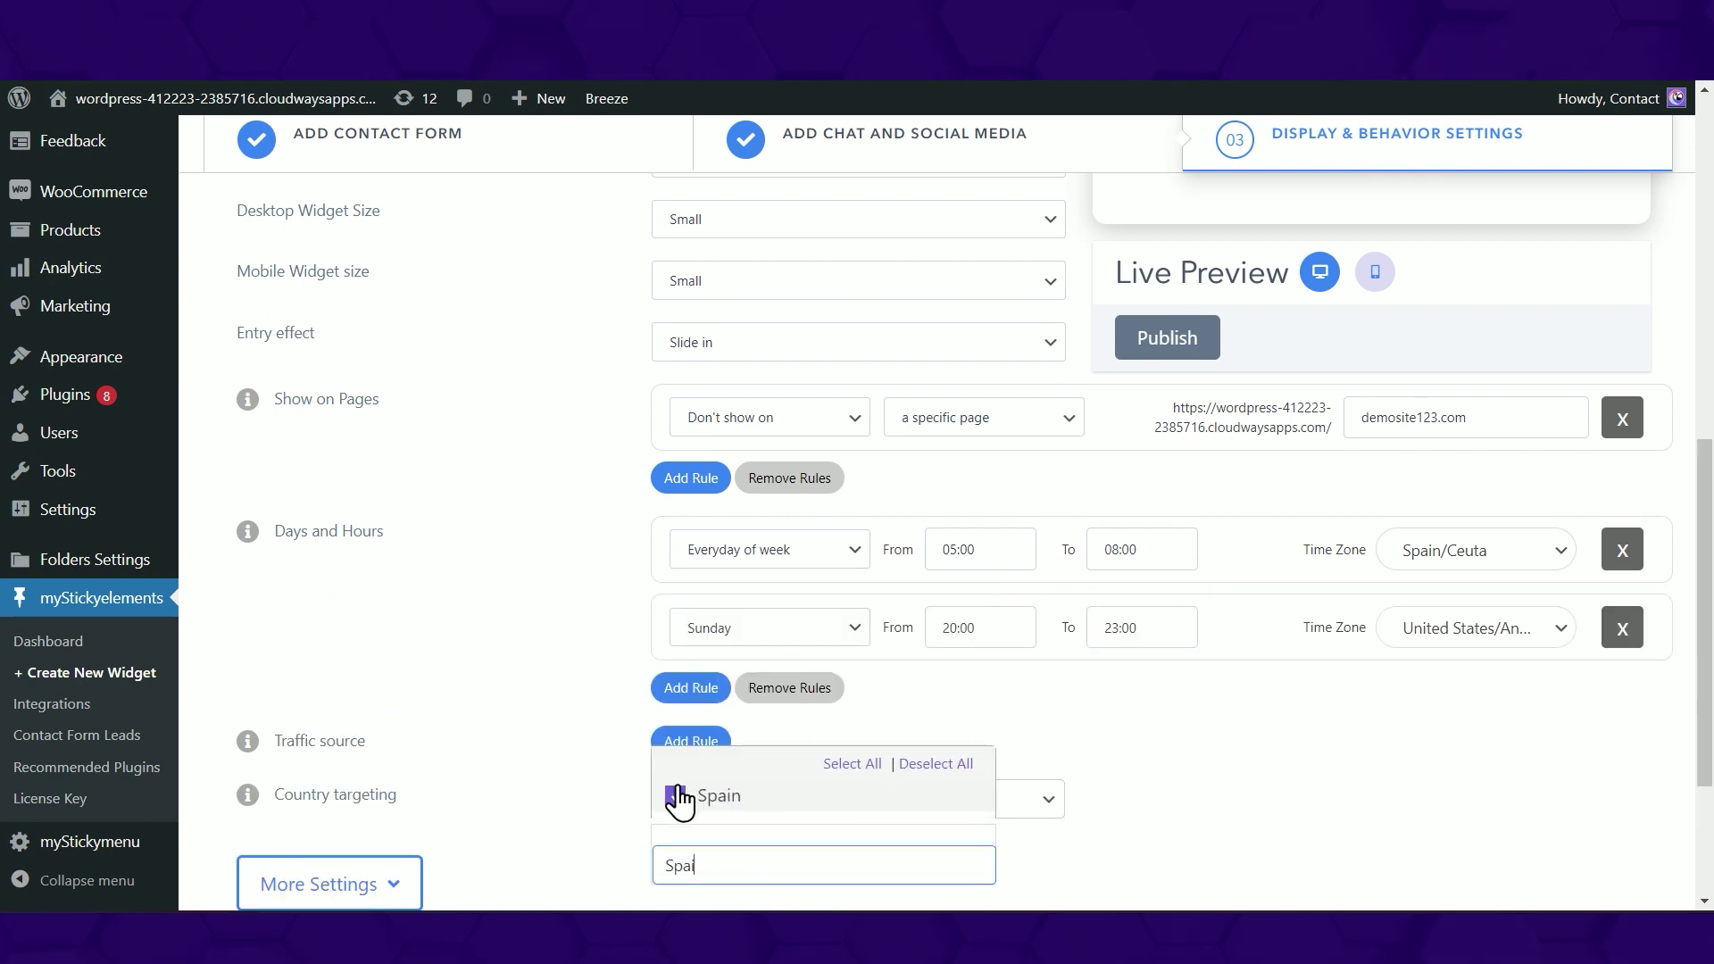
pyautogui.write('Unite')
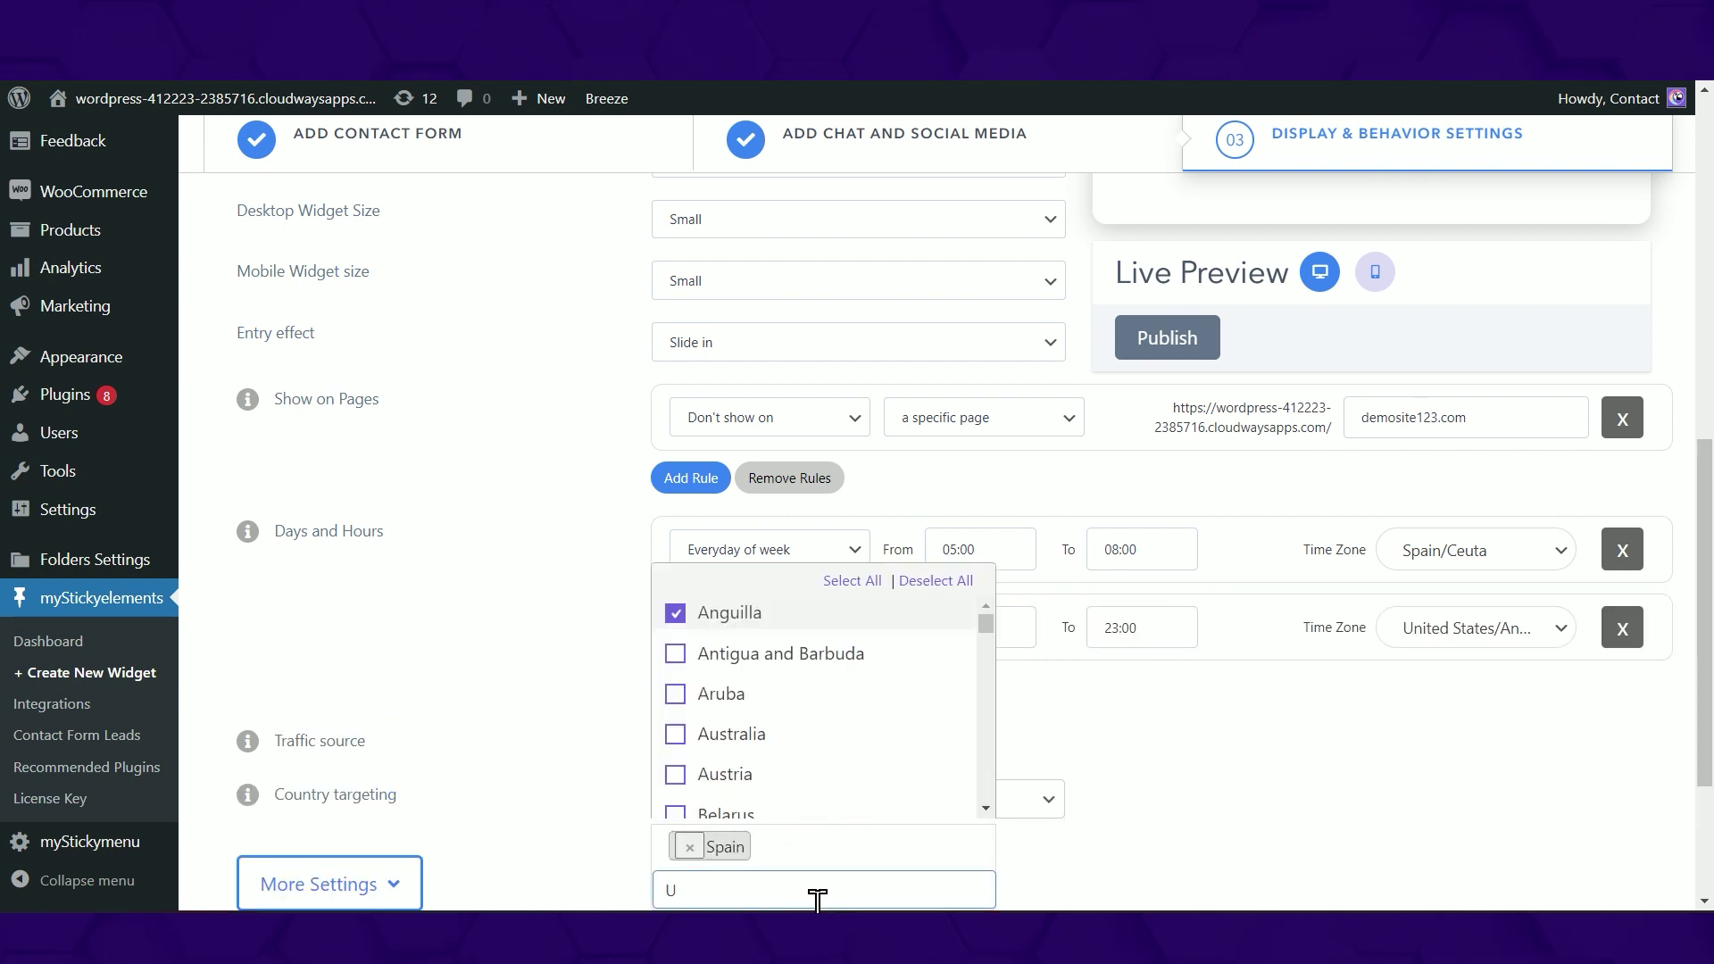
pyautogui.click(699, 802)
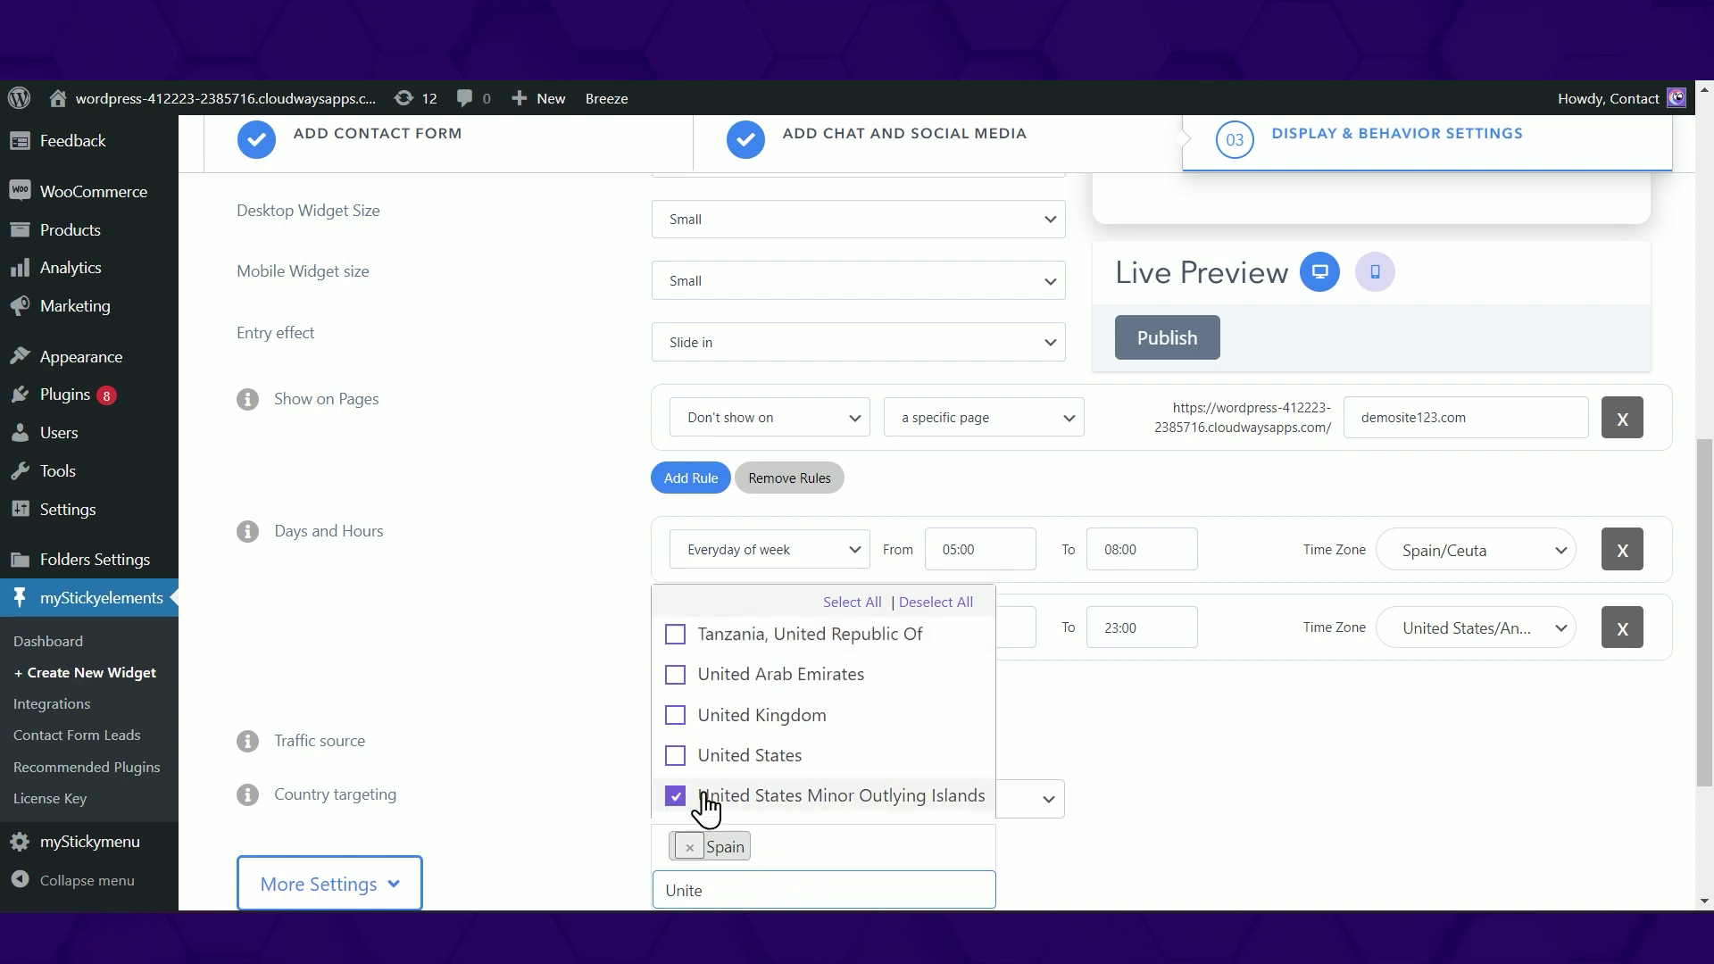
pyautogui.click(1290, 801)
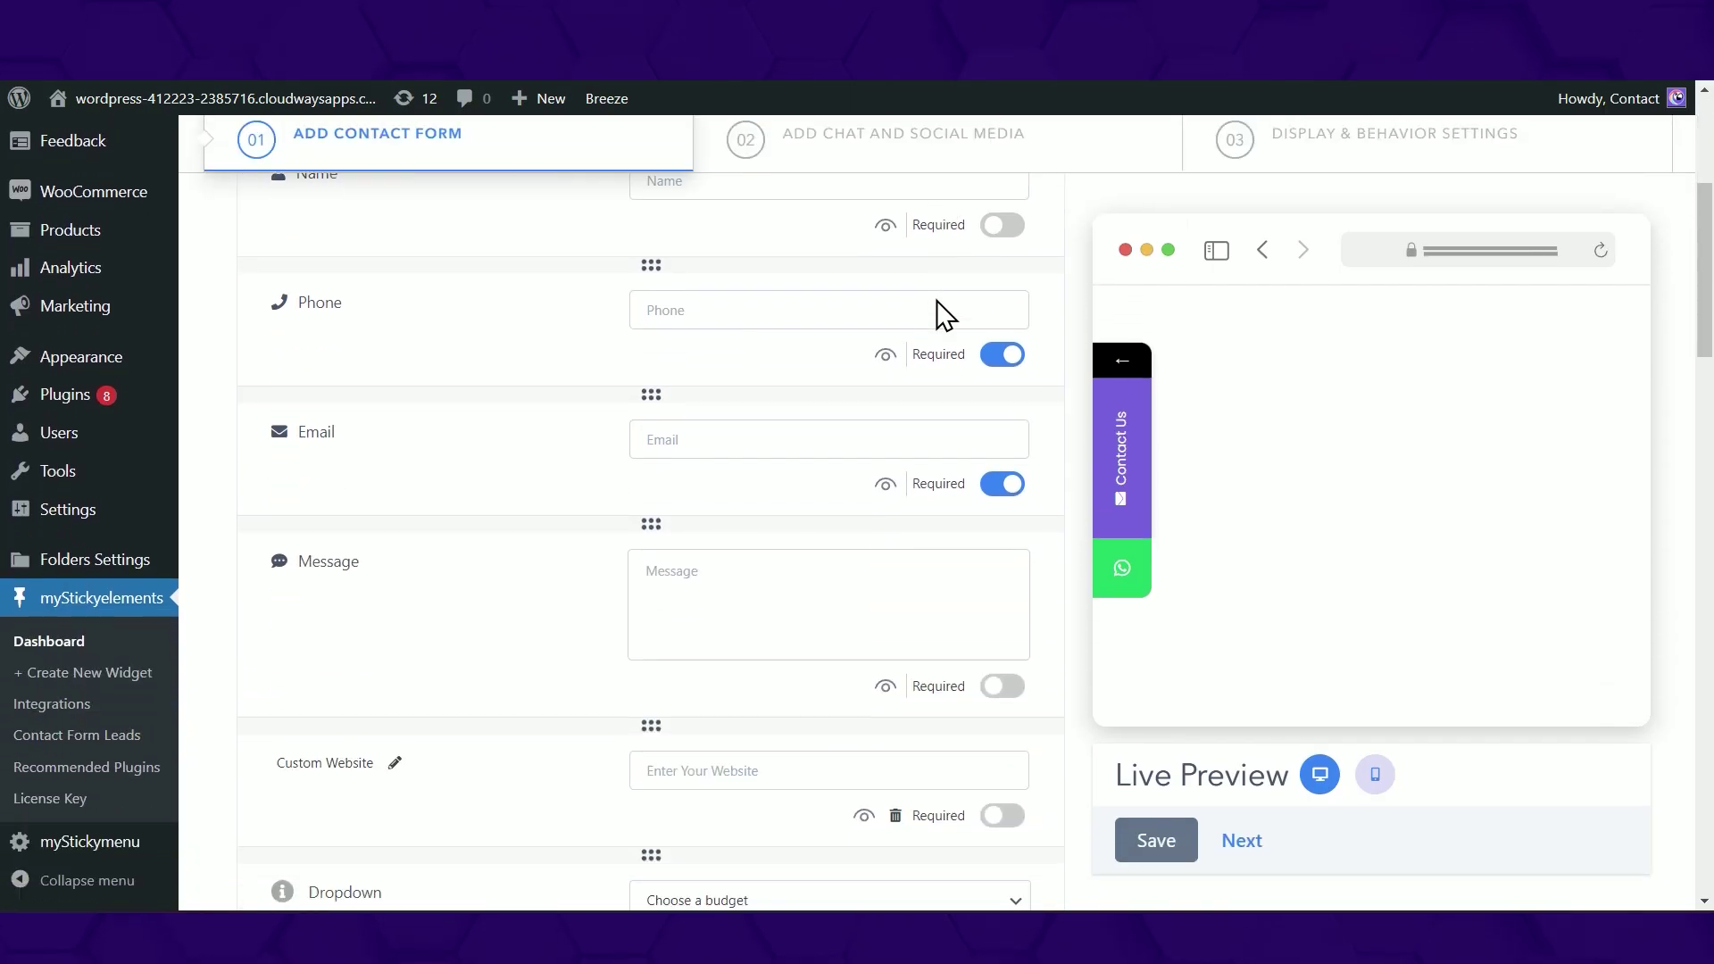
pyautogui.scroll(-9, 944, 312)
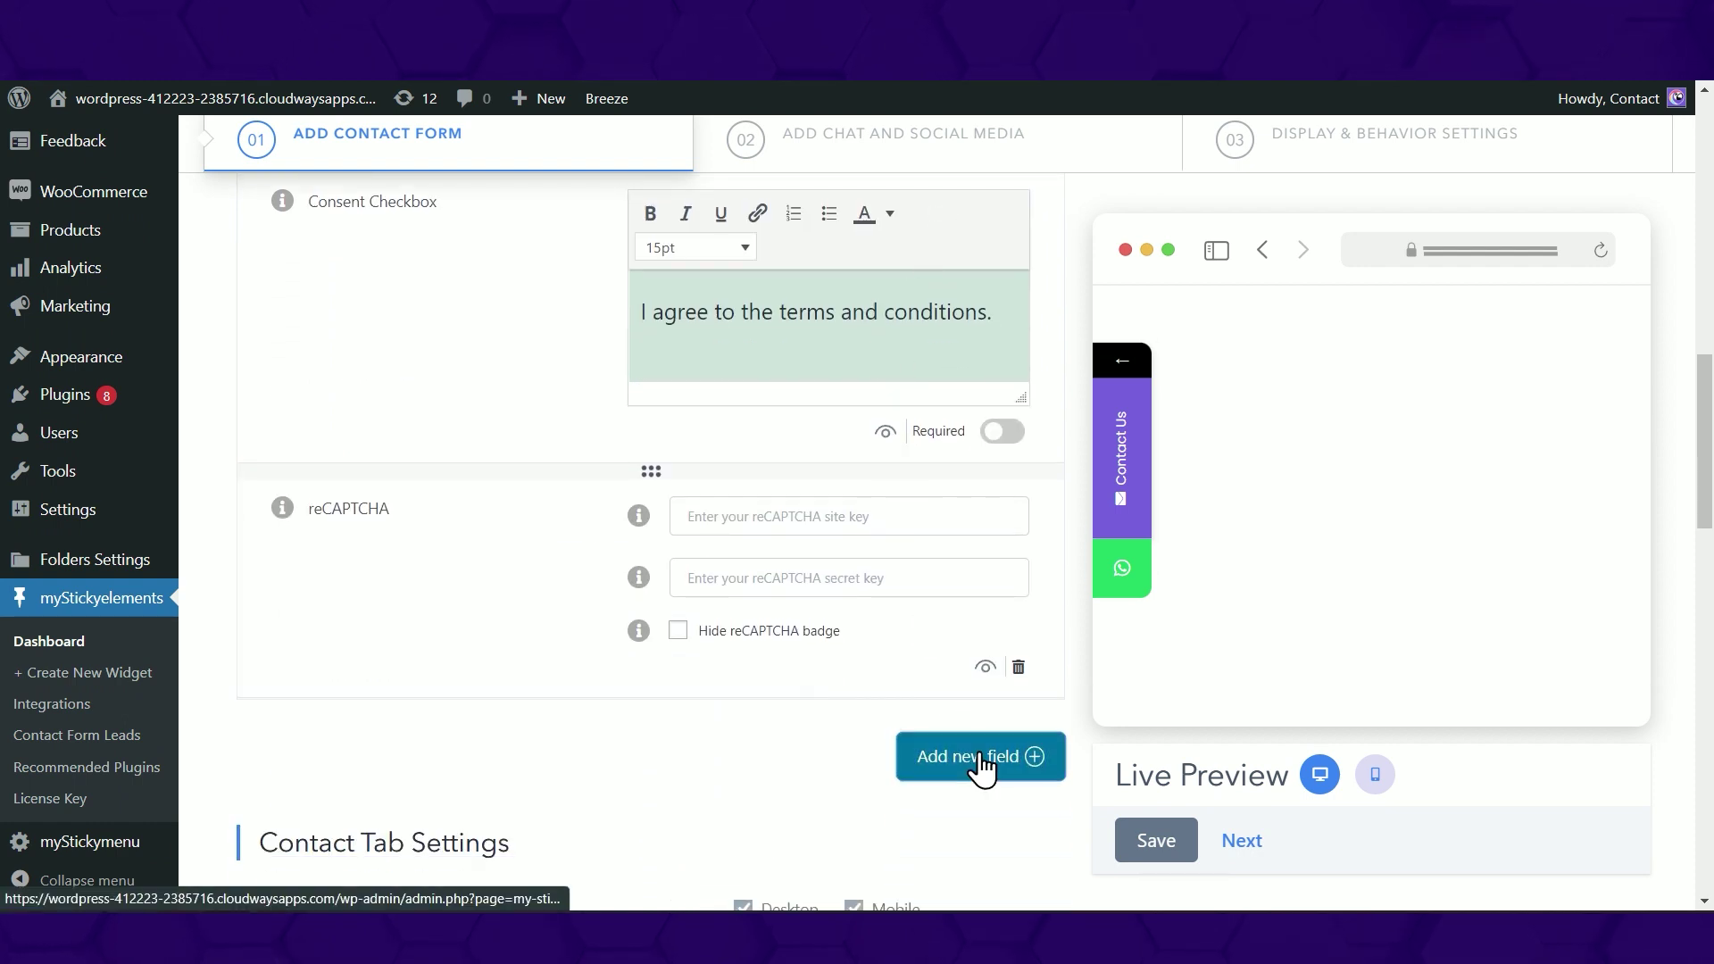
# - Add a text area field to the contact form
pyautogui.click(980, 757)
pyautogui.click(745, 441)
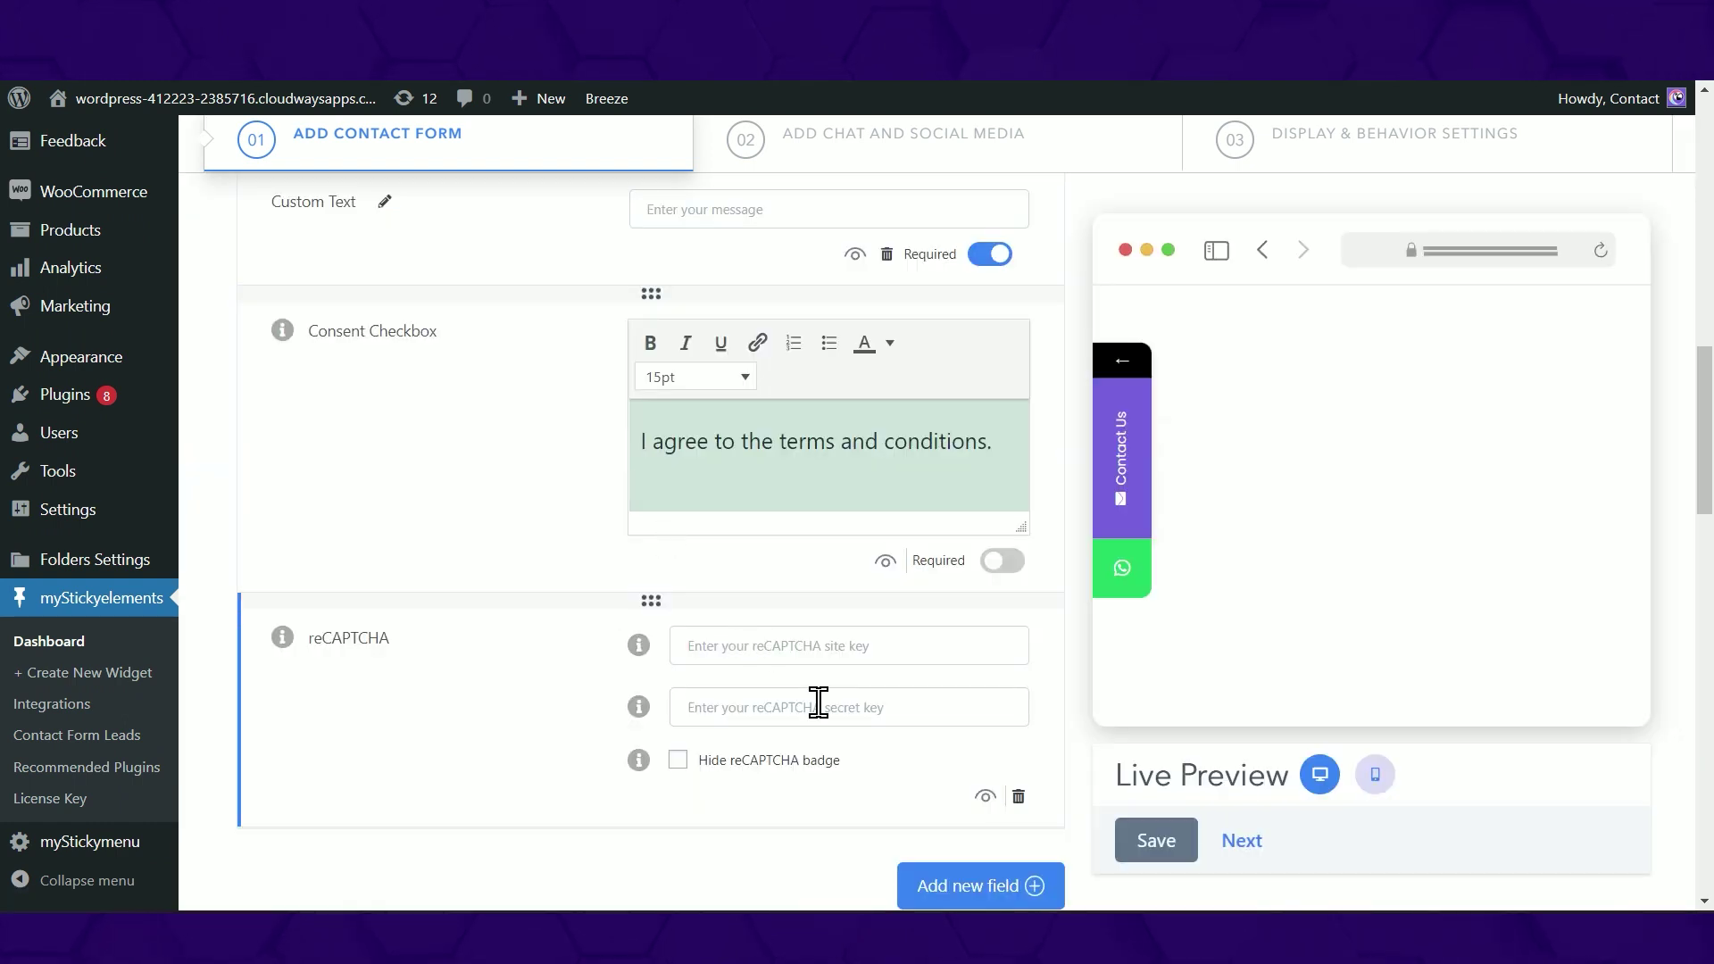
pyautogui.scroll(2, 790, 446)
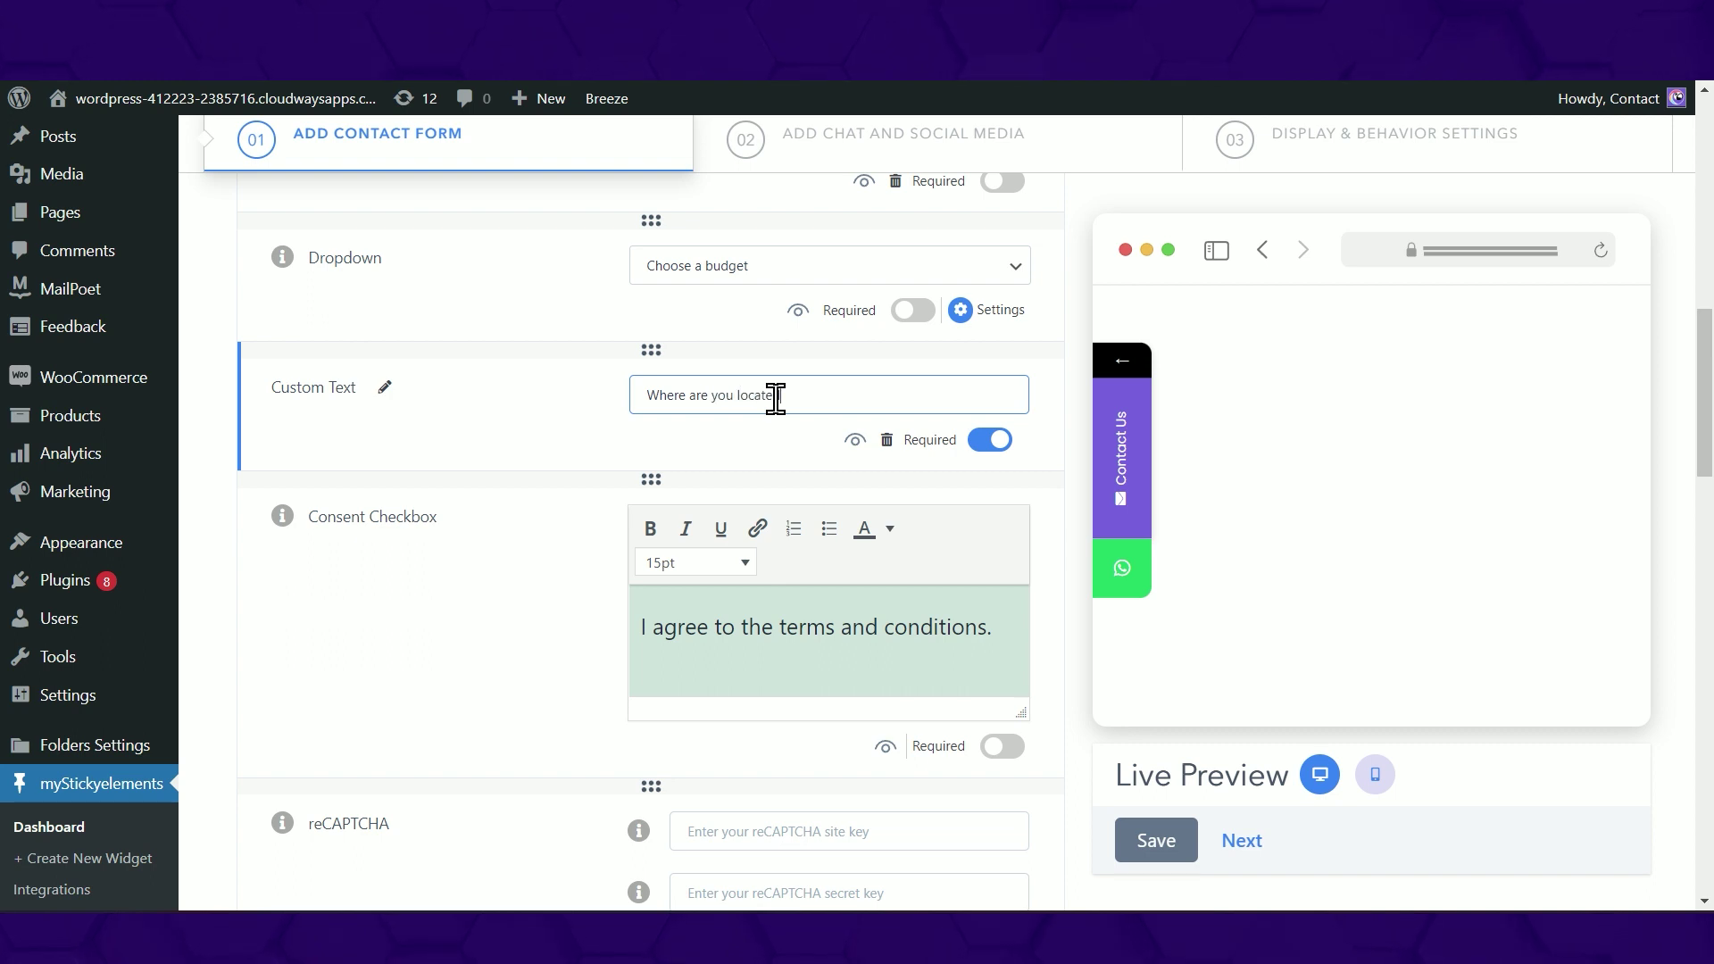
pyautogui.write('d')
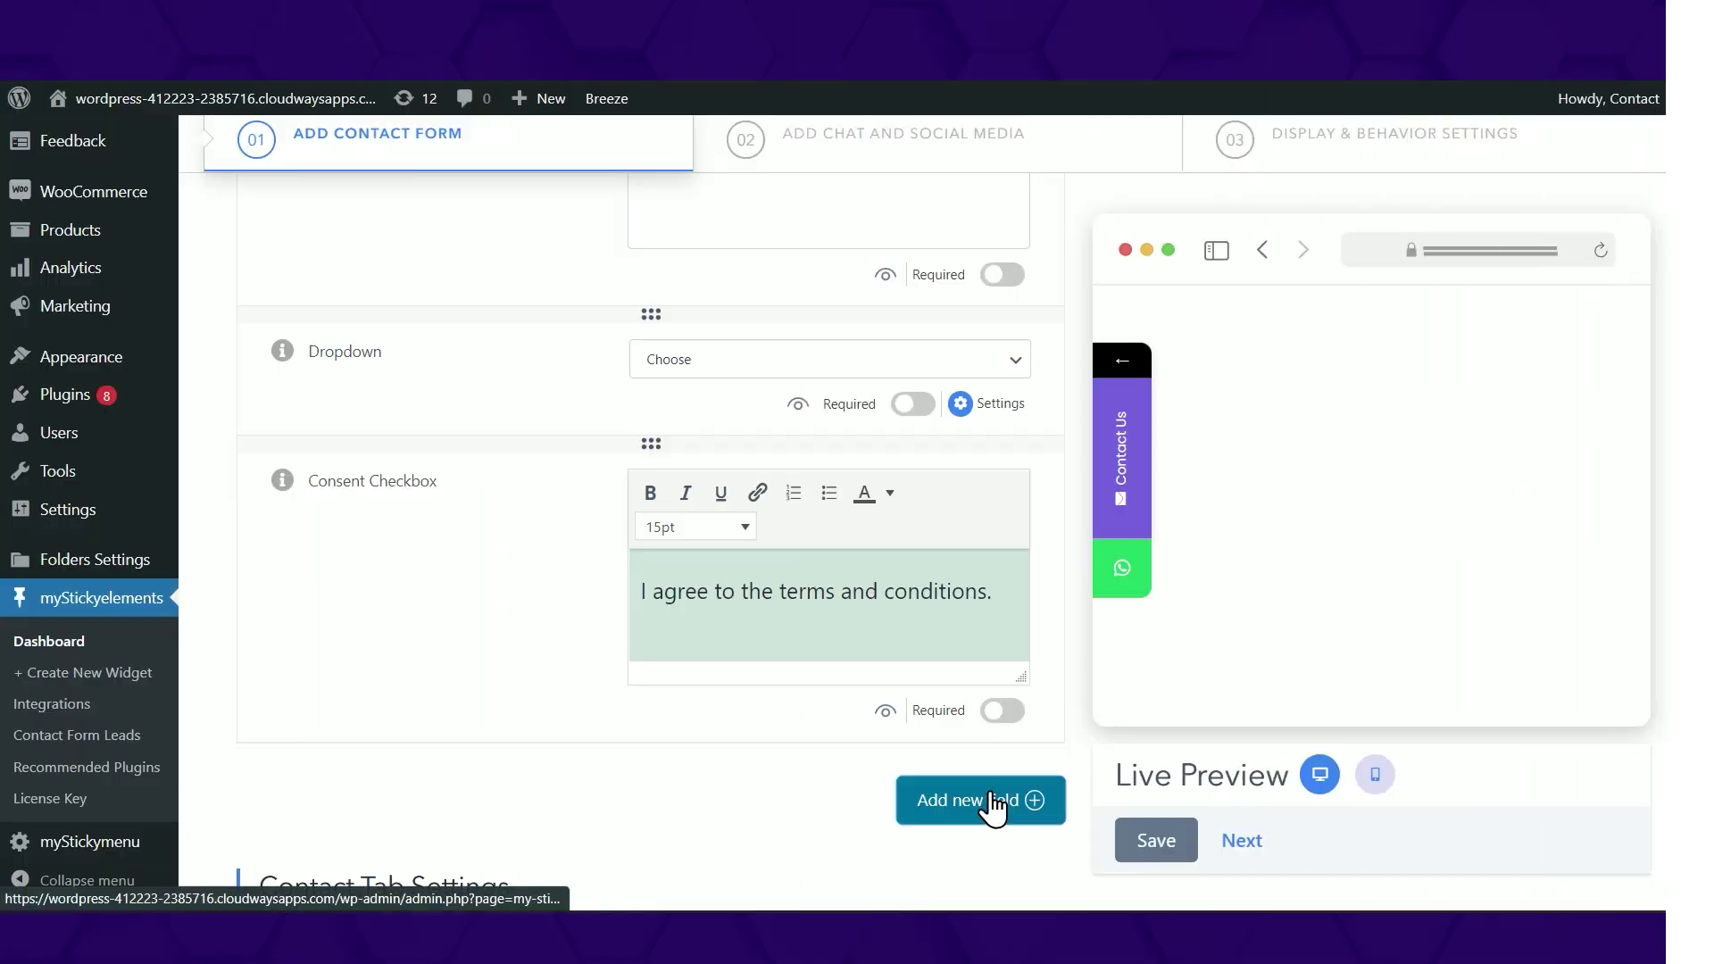
# - Add a Custom Website field and move it above the Dropdown field
pyautogui.click(993, 806)
pyautogui.click(897, 498)
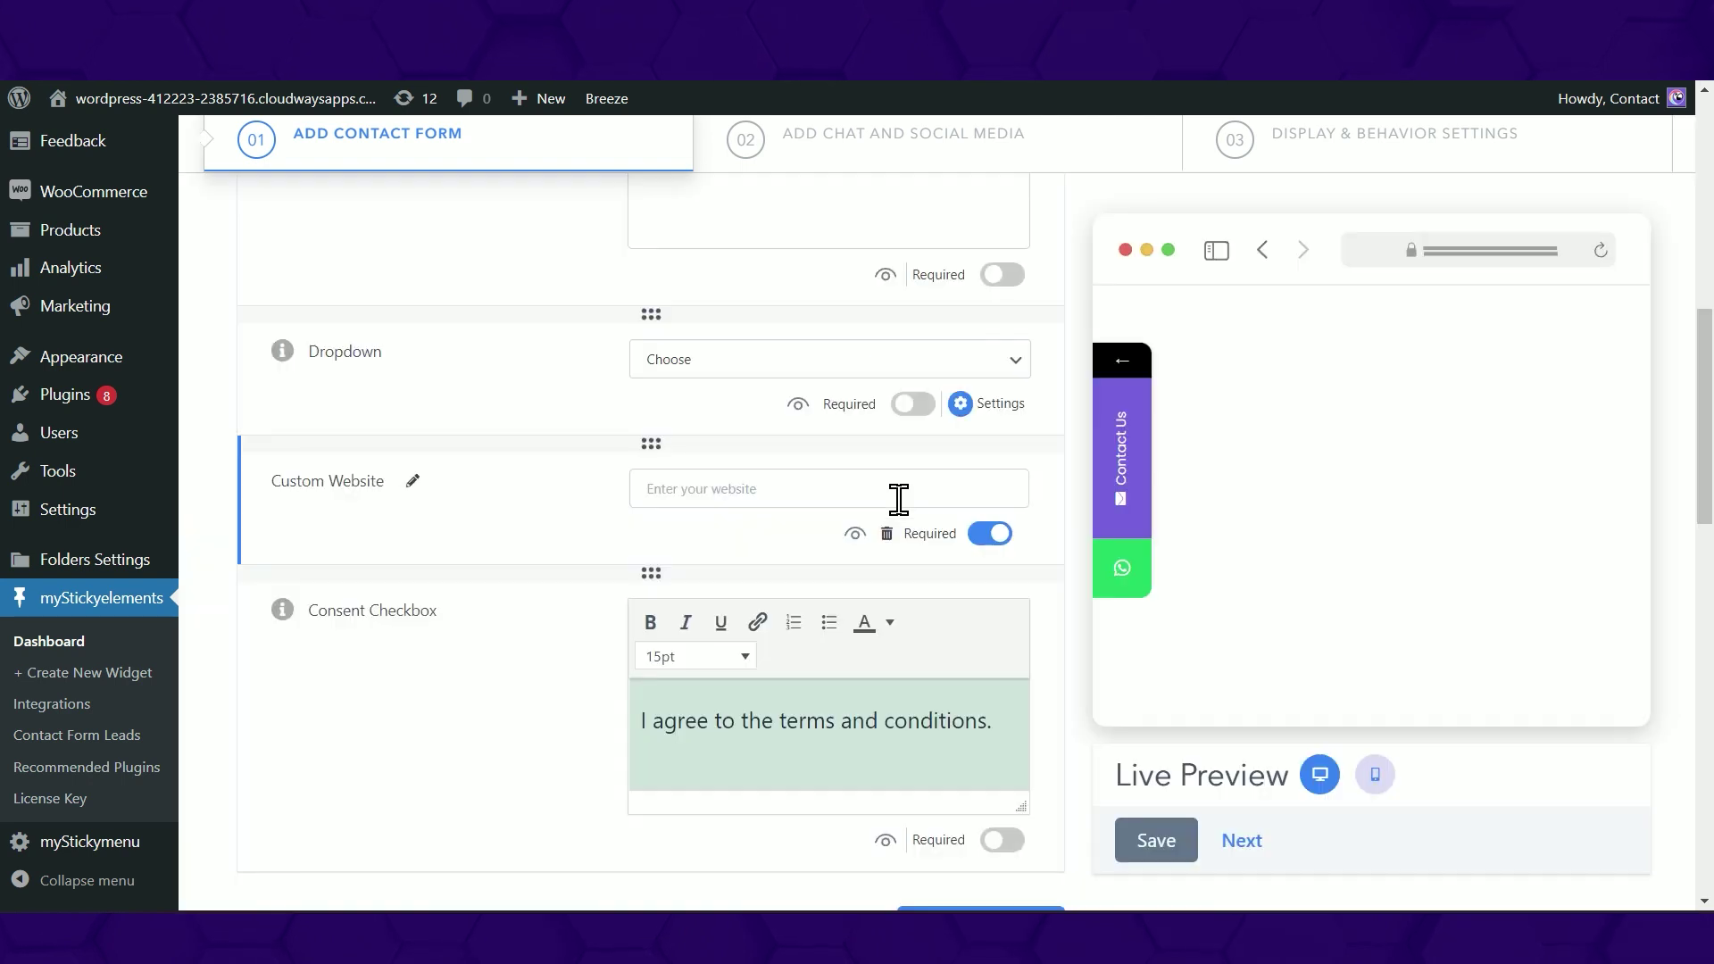
pyautogui.moveTo(650, 415); pyautogui.dragTo(657, 328)
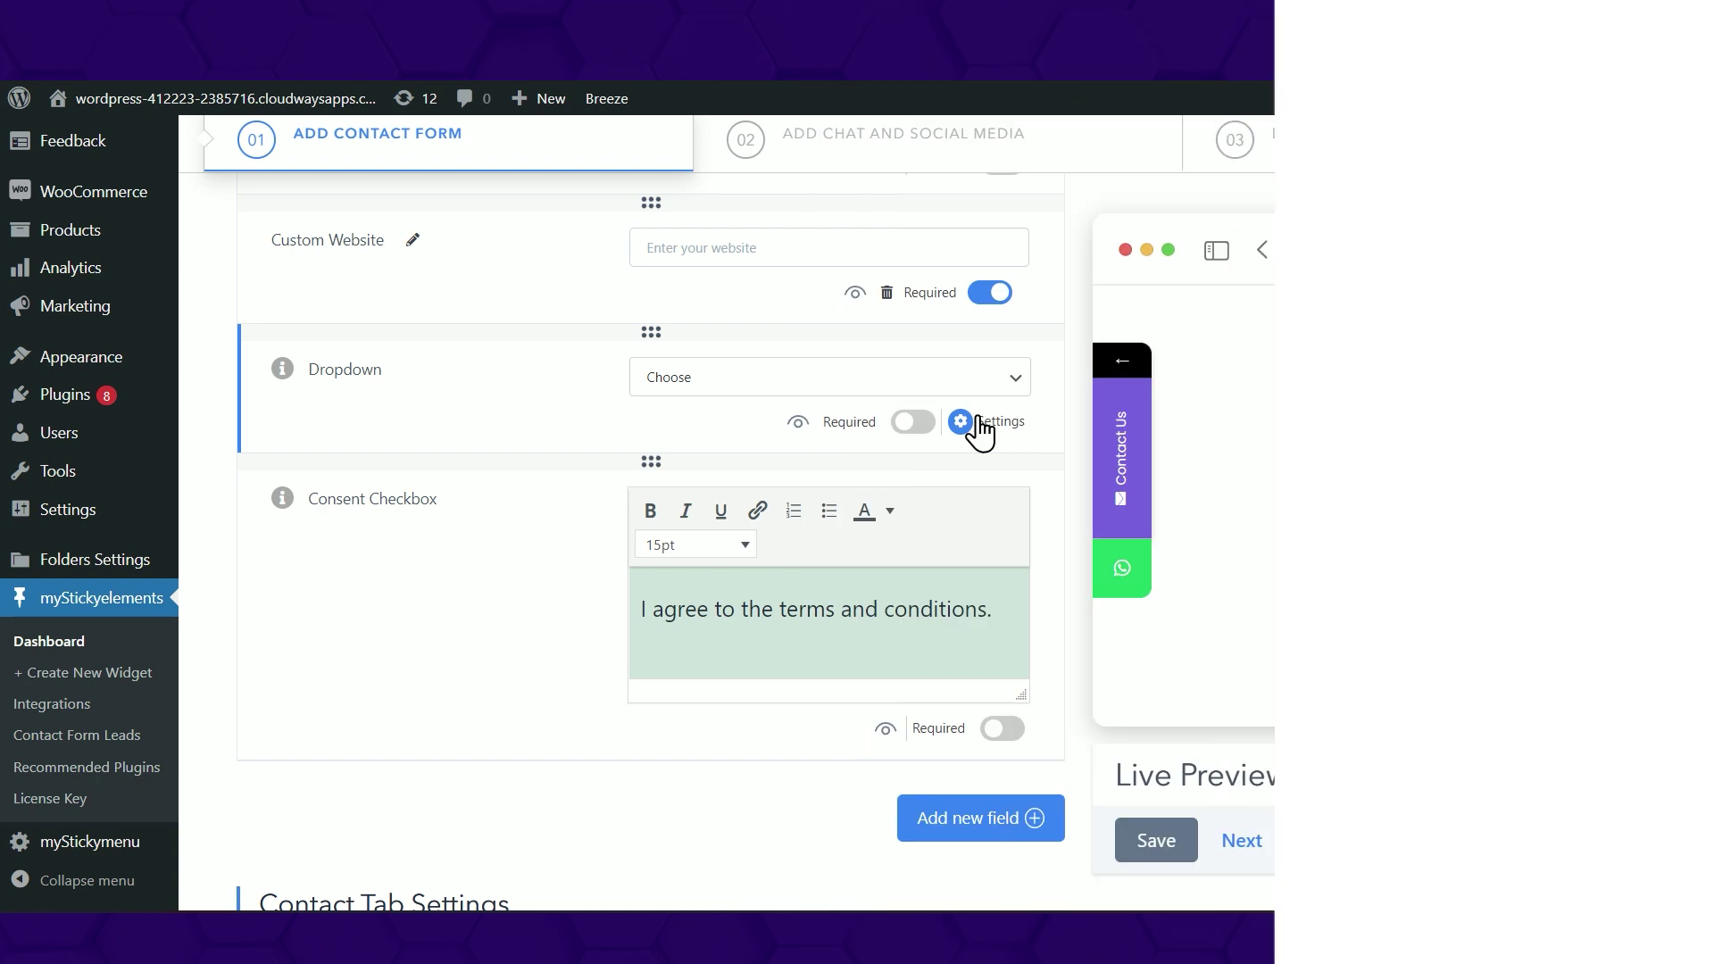
# - Give the Dropdown 'Choose a budget' with options $100 - $500, $600 - $1000 and More than $1000
pyautogui.click(979, 426)
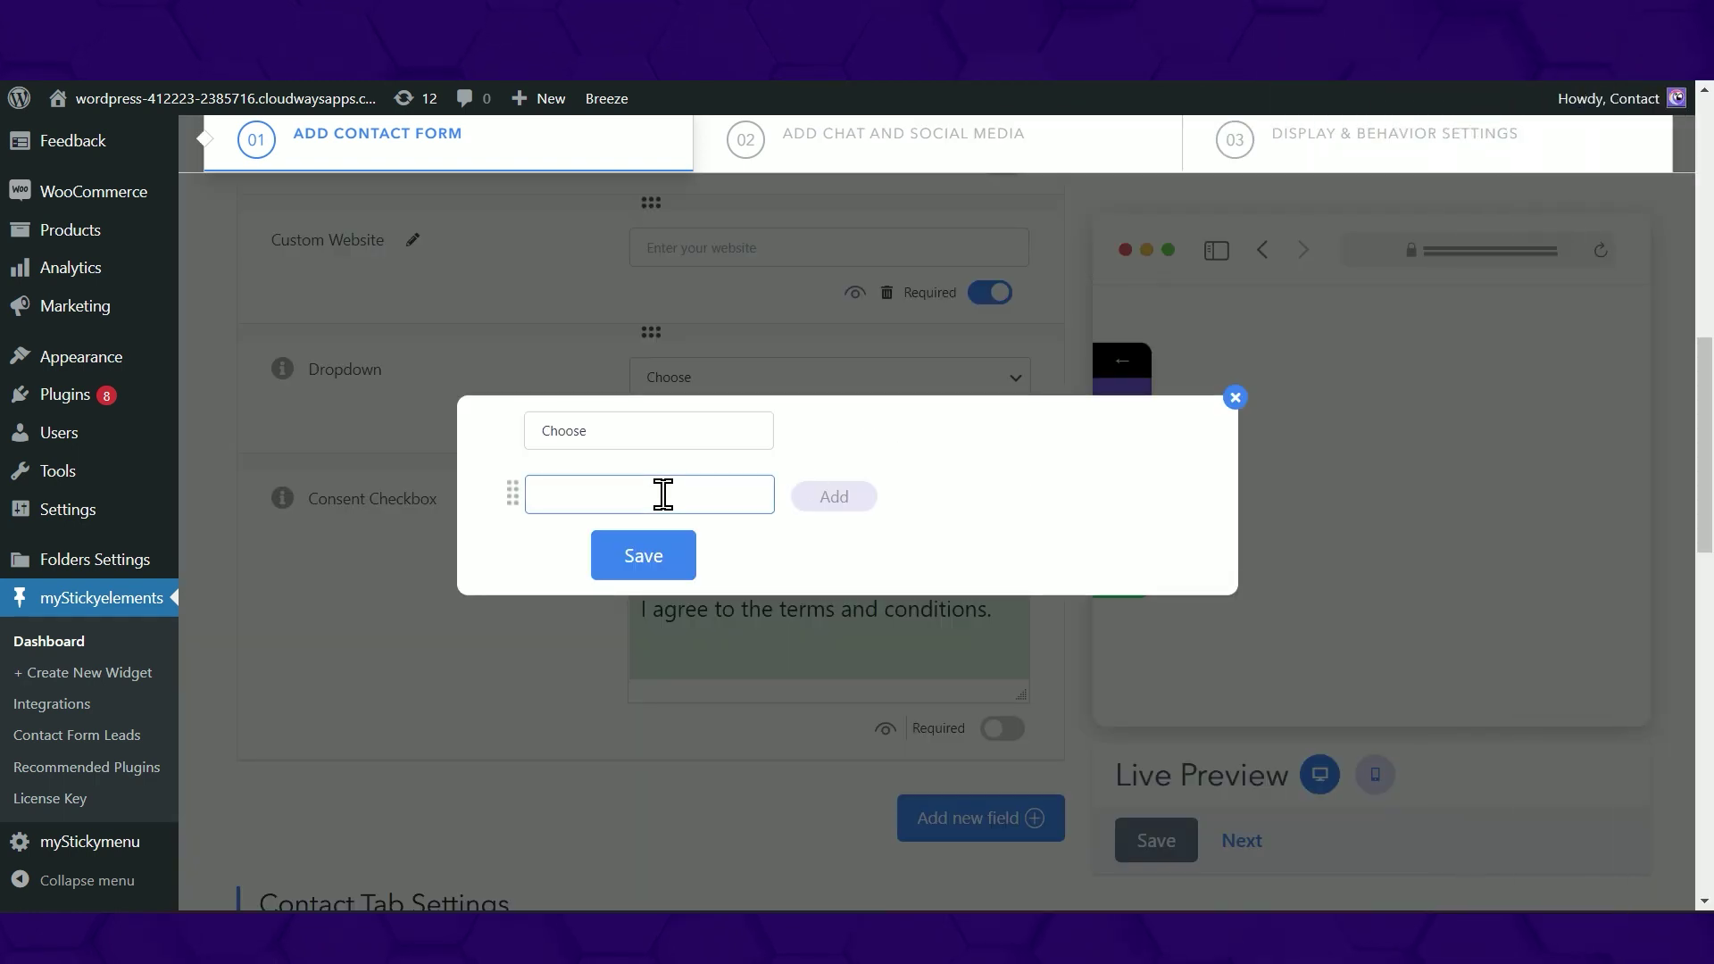
pyautogui.click(834, 498)
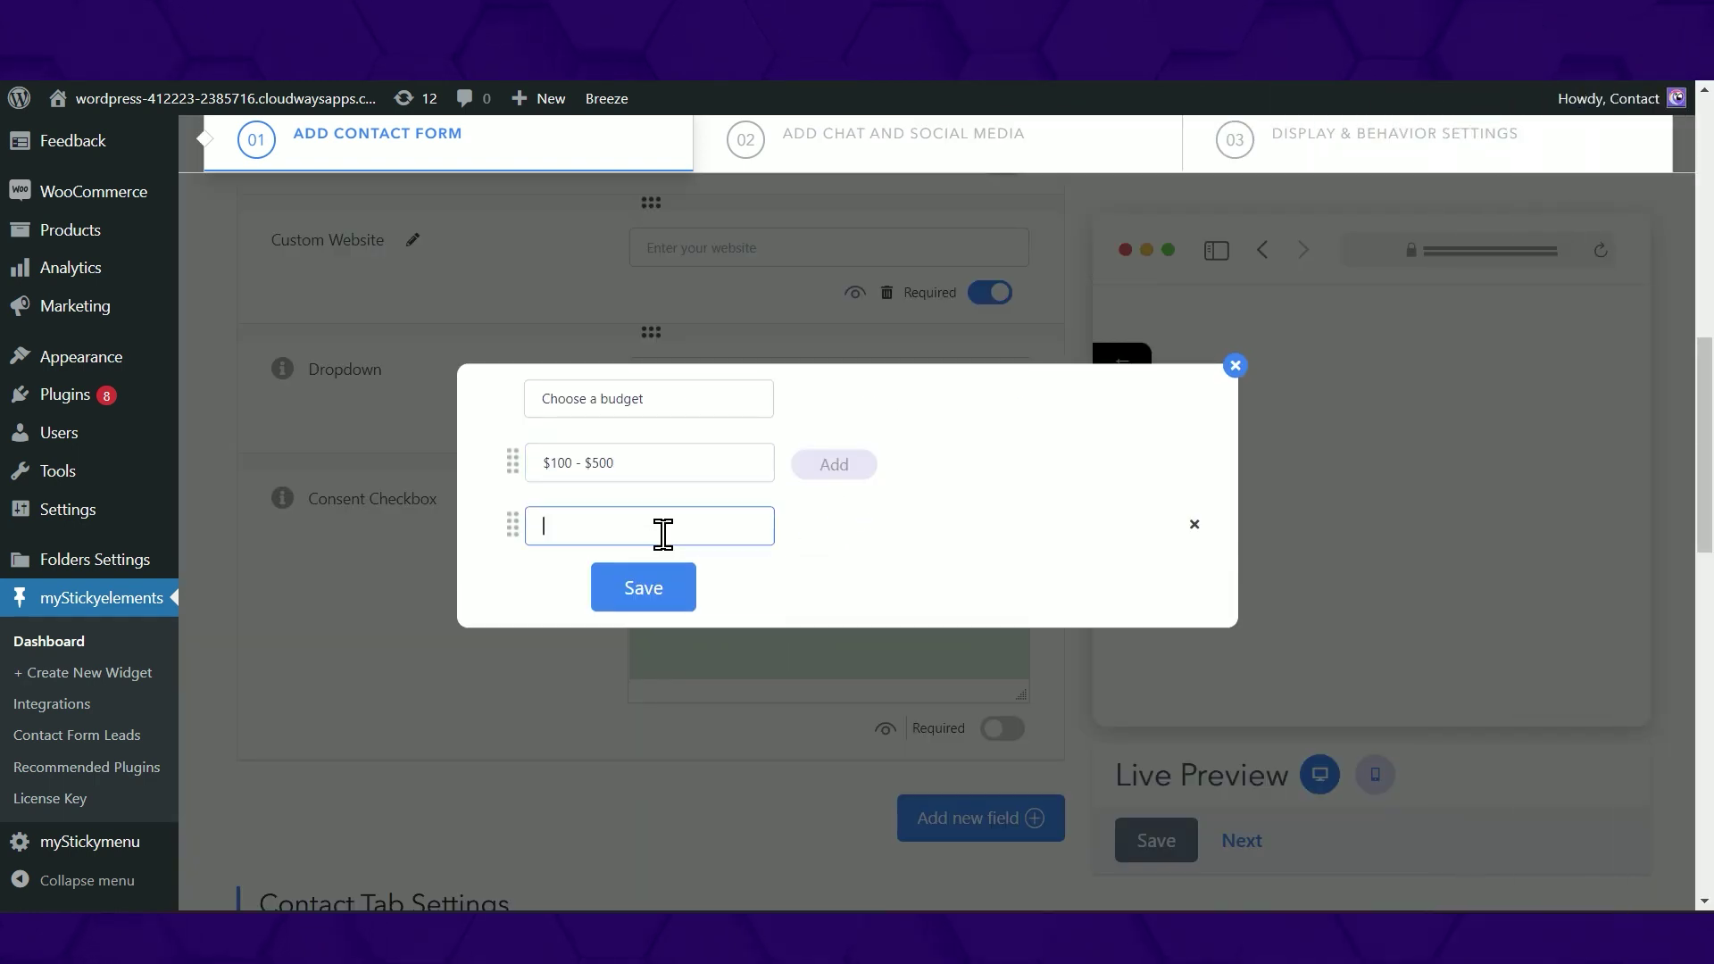
pyautogui.click(869, 475)
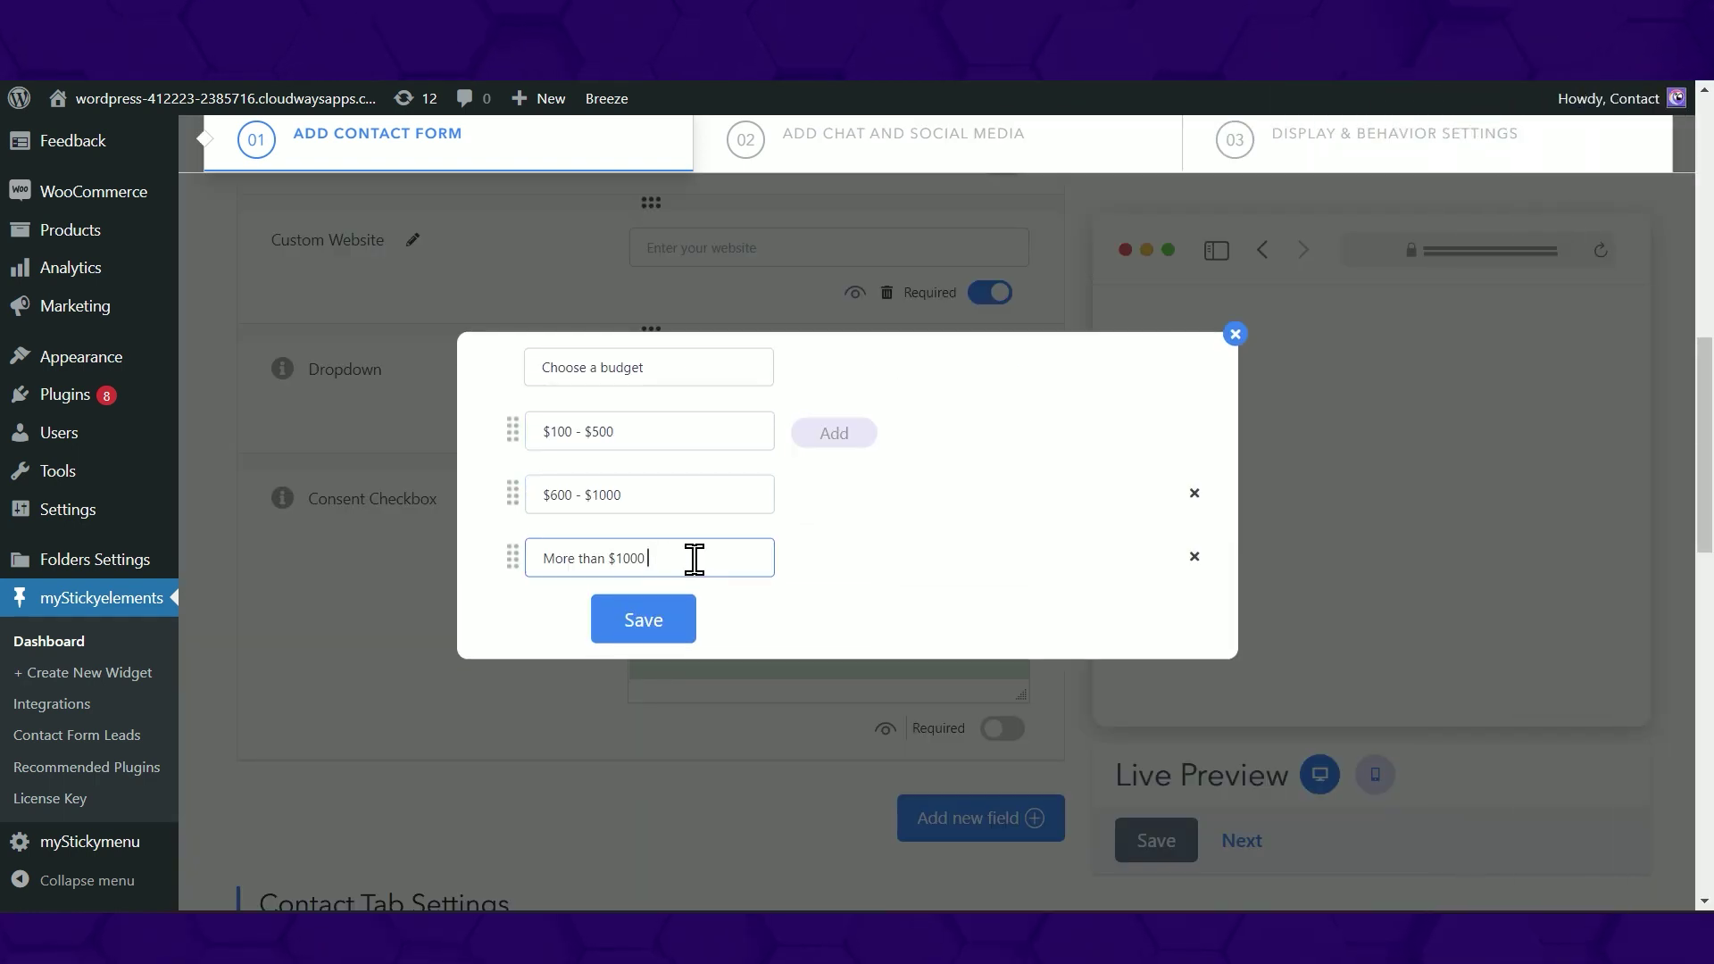
pyautogui.click(676, 625)
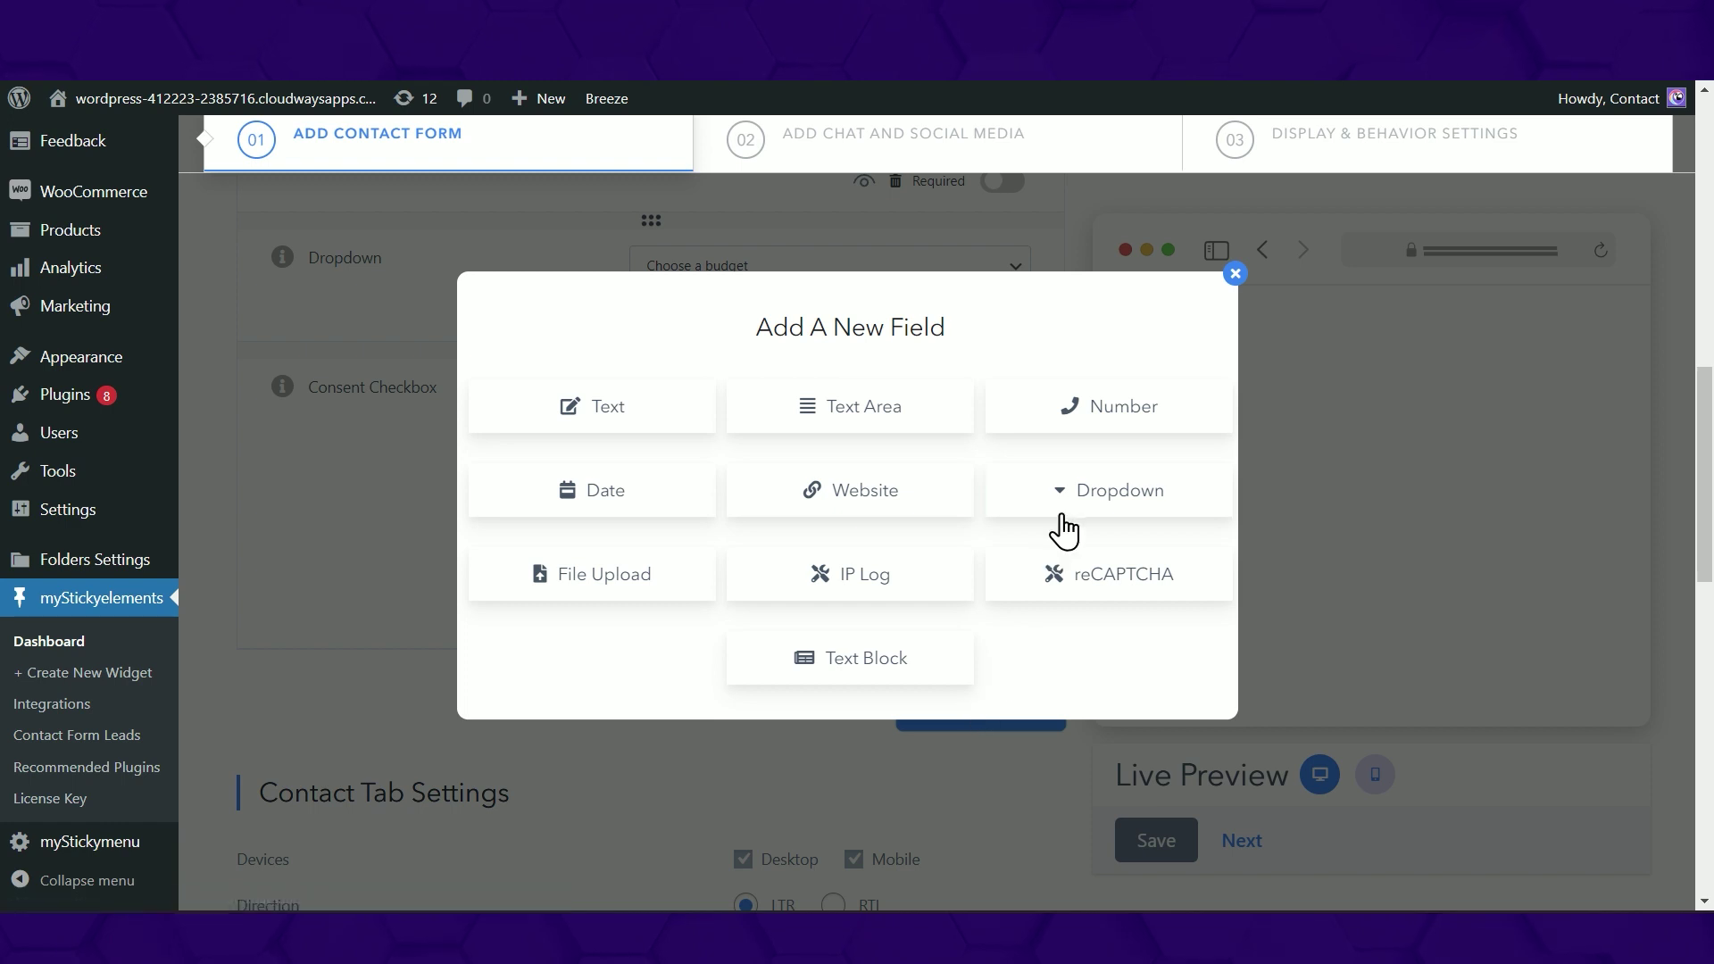
# - Add a reCAPTCHA field to the form below the Consent Checkbox
pyautogui.click(1083, 587)
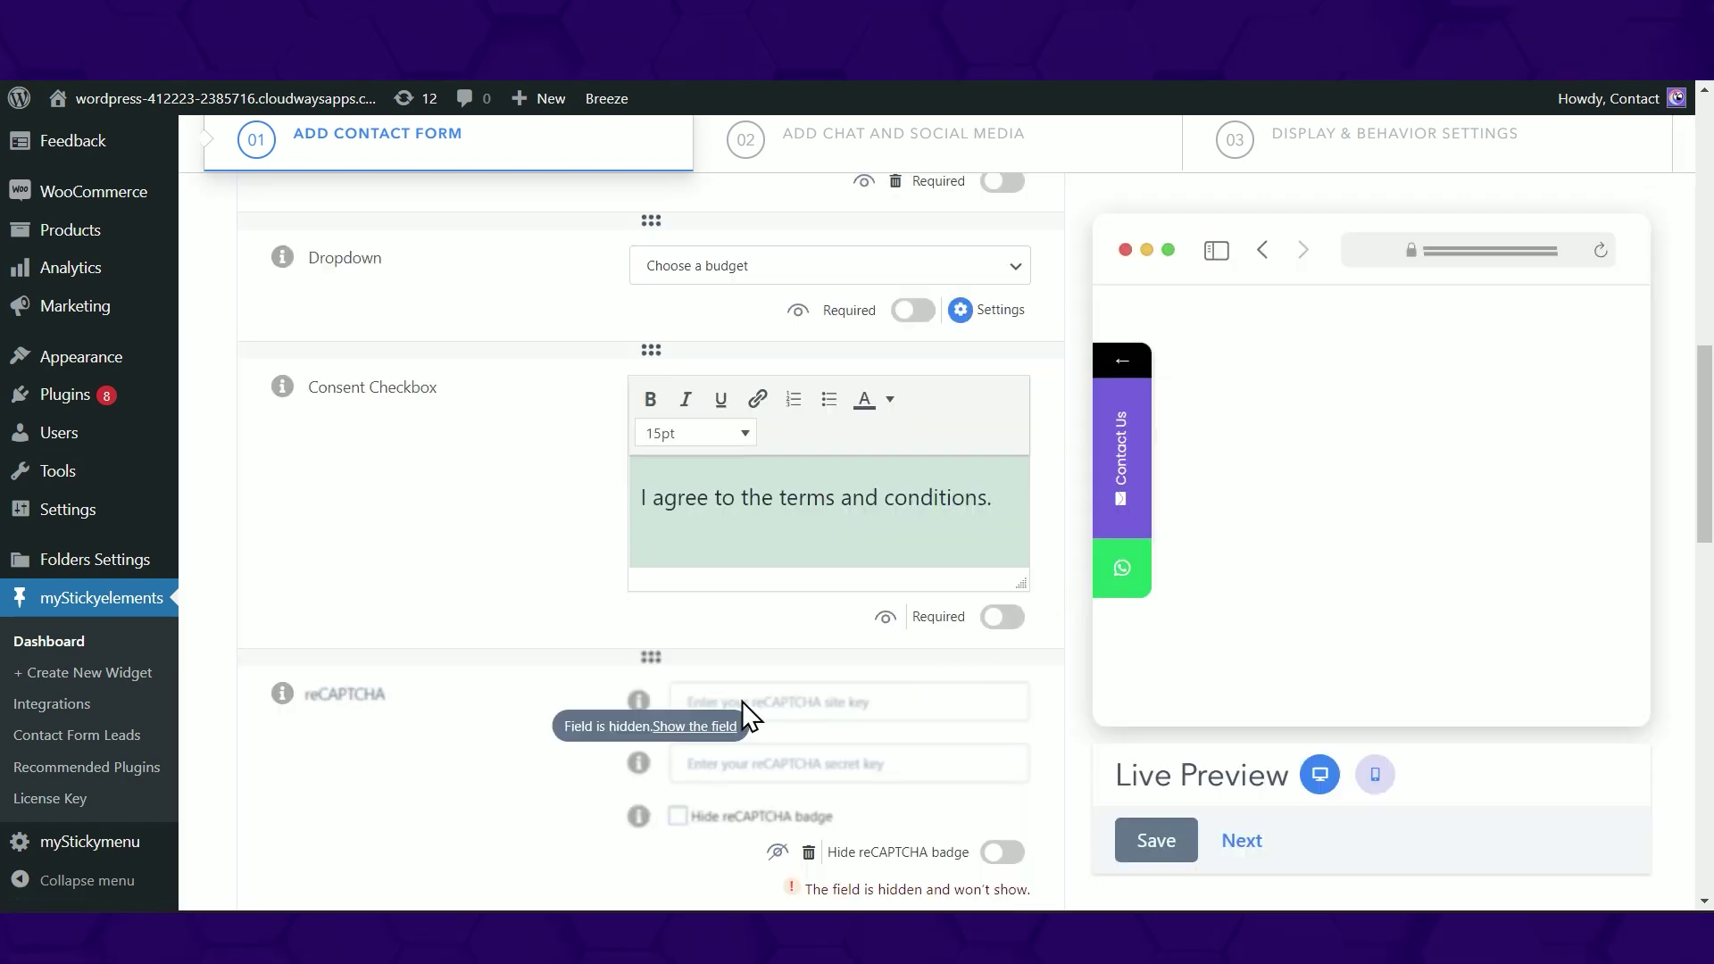
pyautogui.scroll(-1, 956, 695)
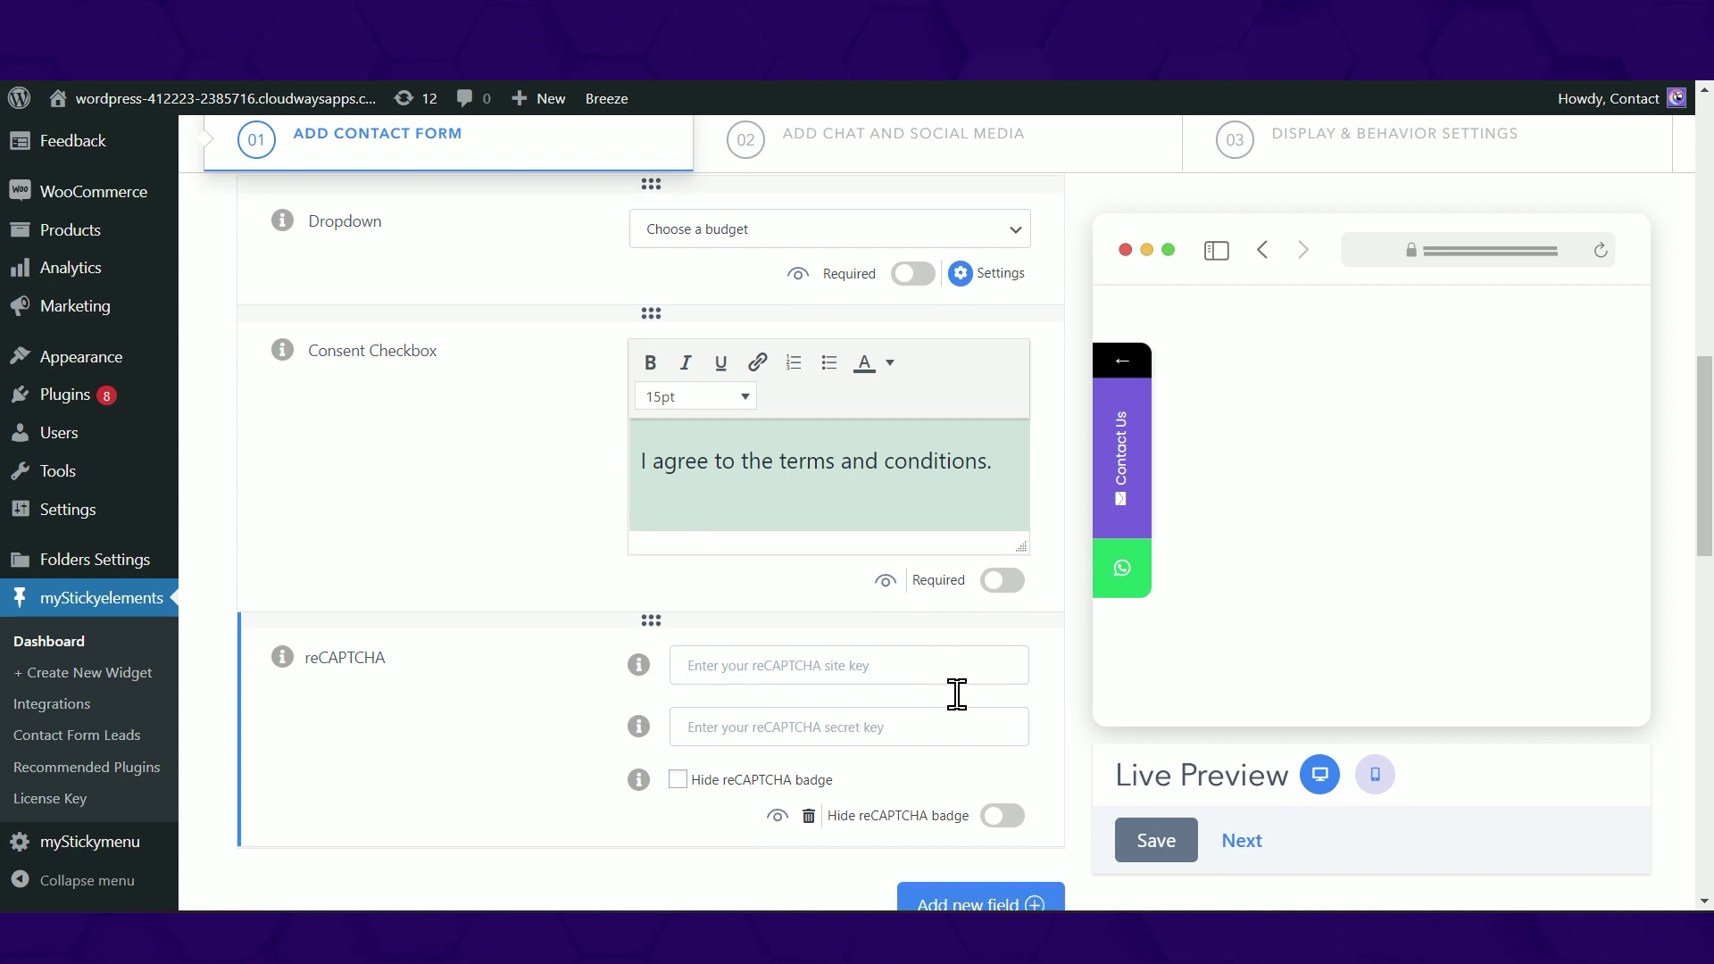
pyautogui.scroll(-1, 957, 710)
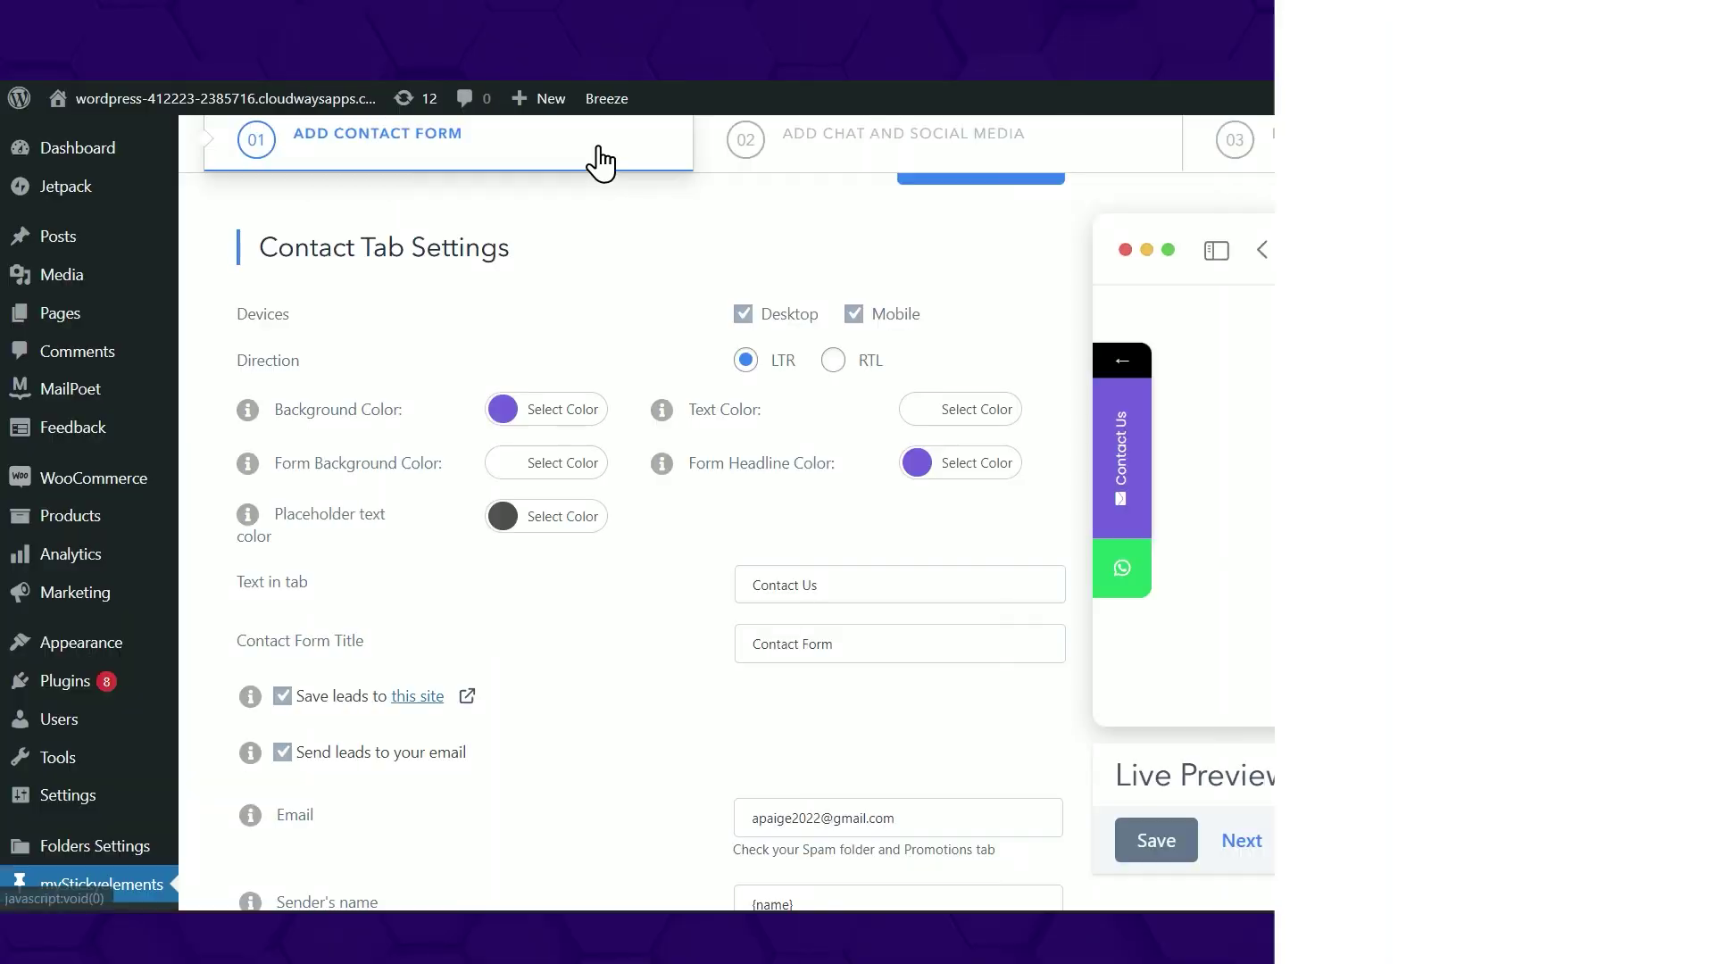
# - Send form leads to MailChimp with tags enabled, leaving the list selection unchanged
pyautogui.scroll(-10, 640, 658)
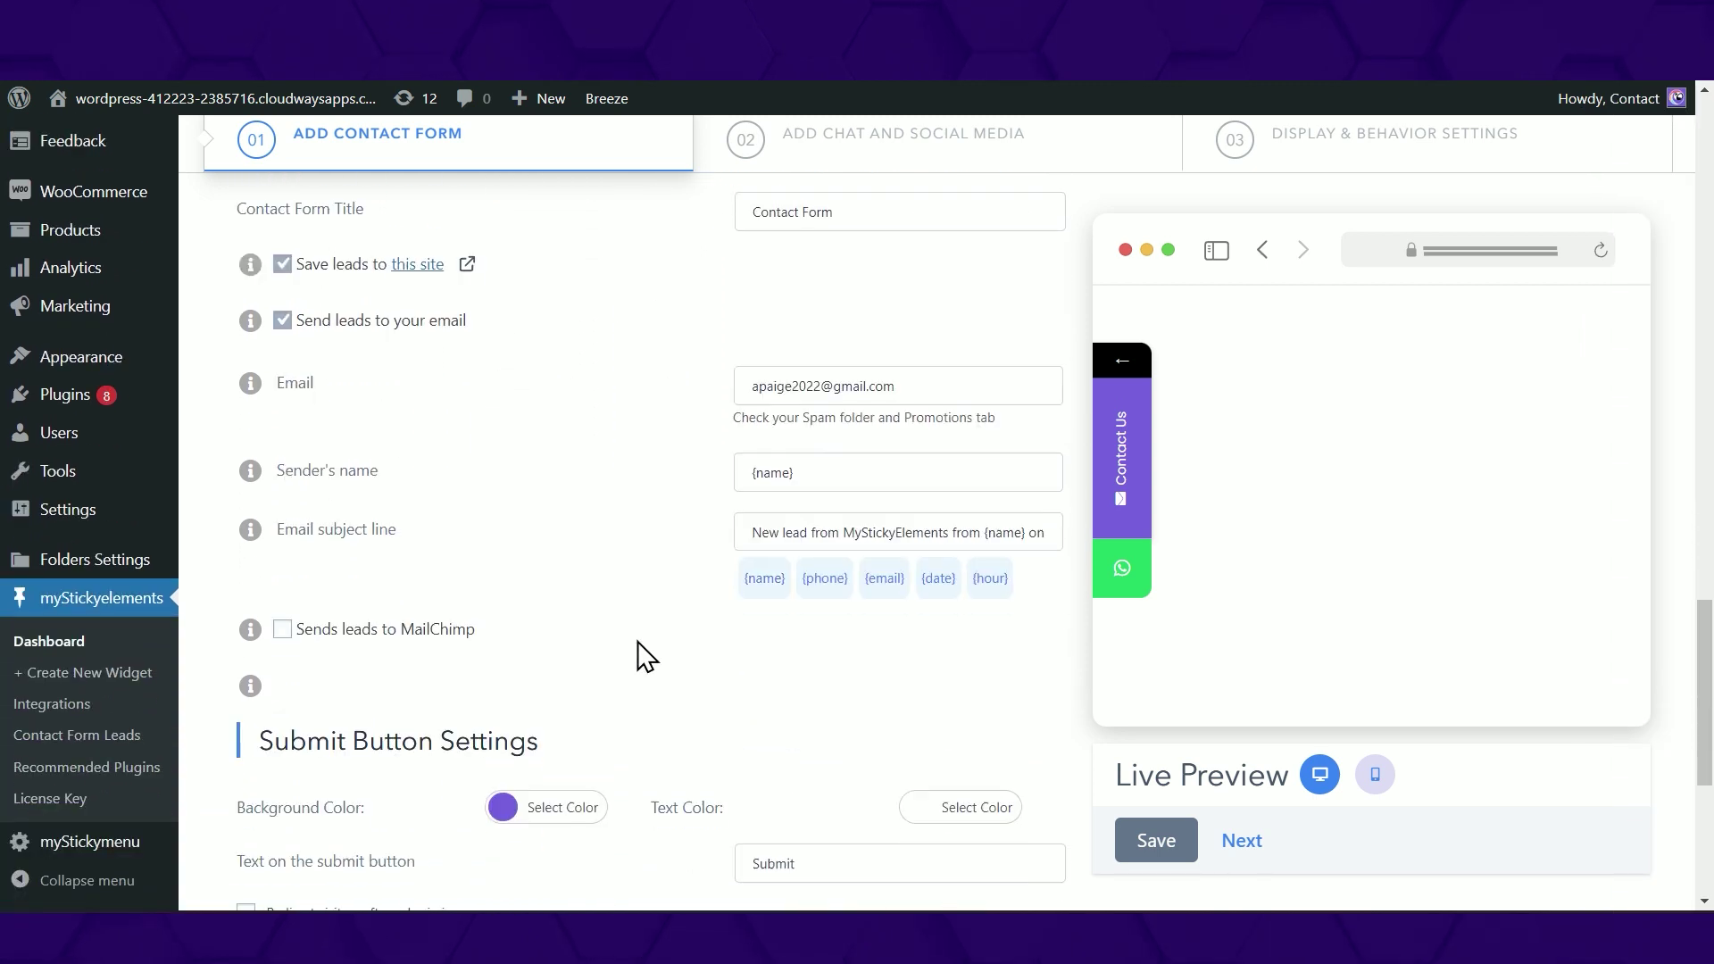
pyautogui.scroll(2, 697, 638)
pyautogui.click(284, 392)
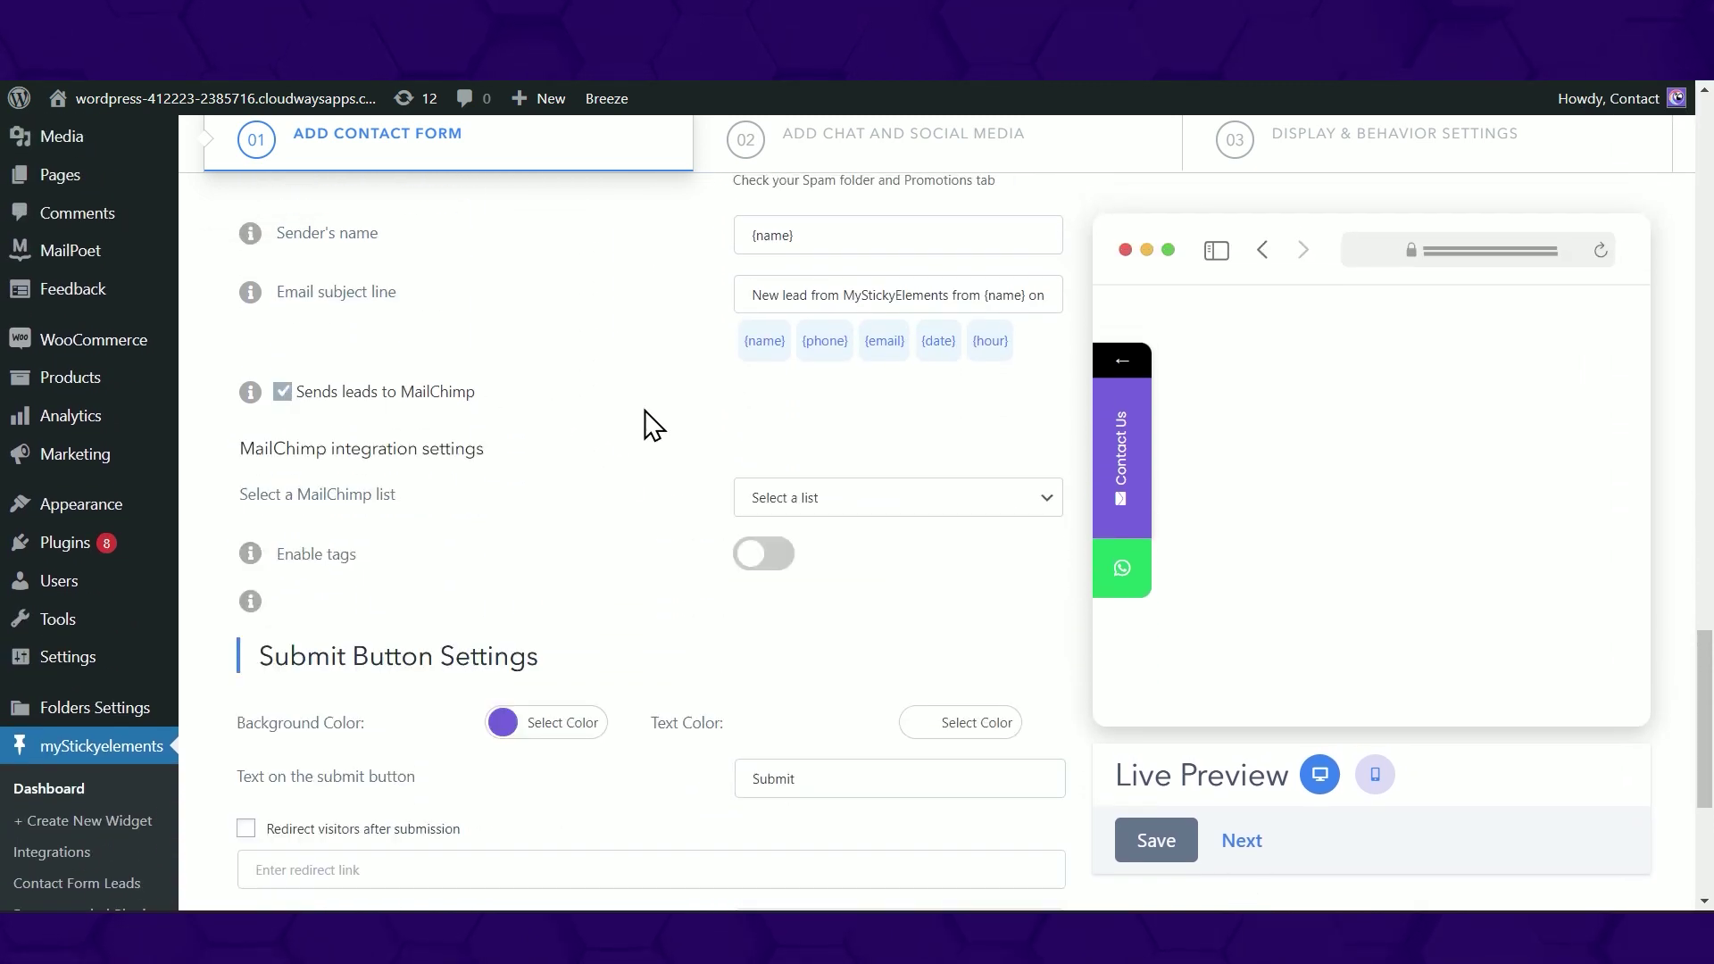
pyautogui.click(848, 500)
pyautogui.click(857, 500)
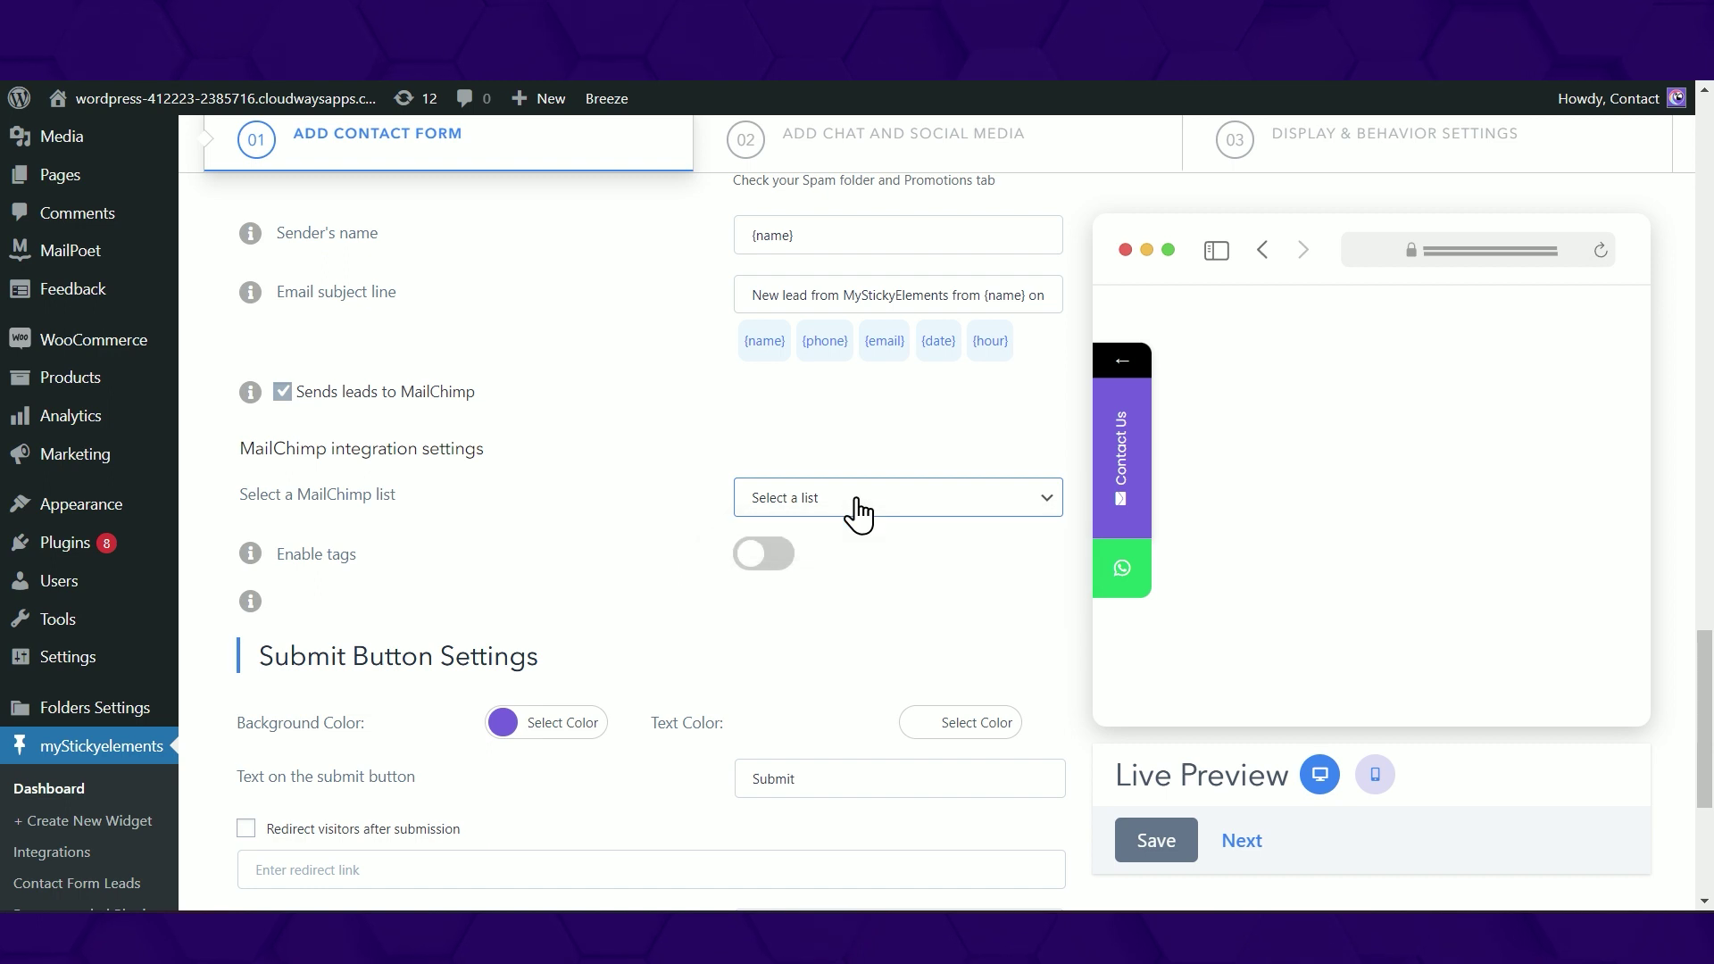
pyautogui.click(769, 558)
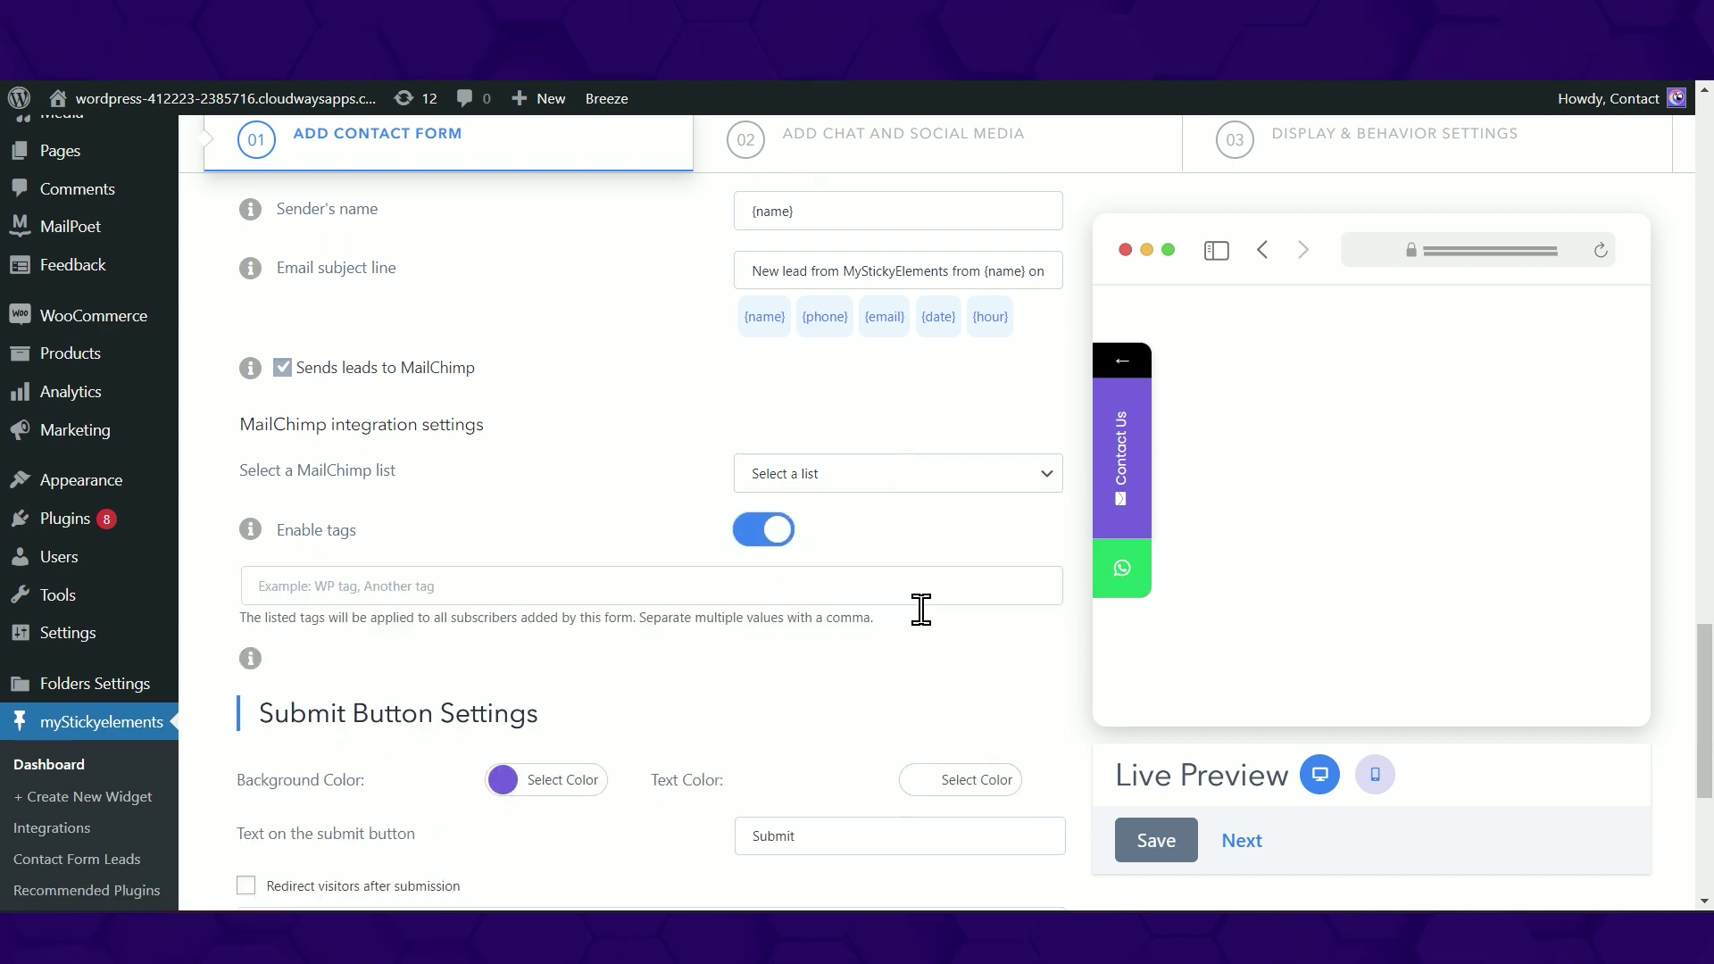
# - Save the widget and view the First Widget Successfully Added confirmation
pyautogui.scroll(-1, 920, 609)
pyautogui.moveTo(254, 444)
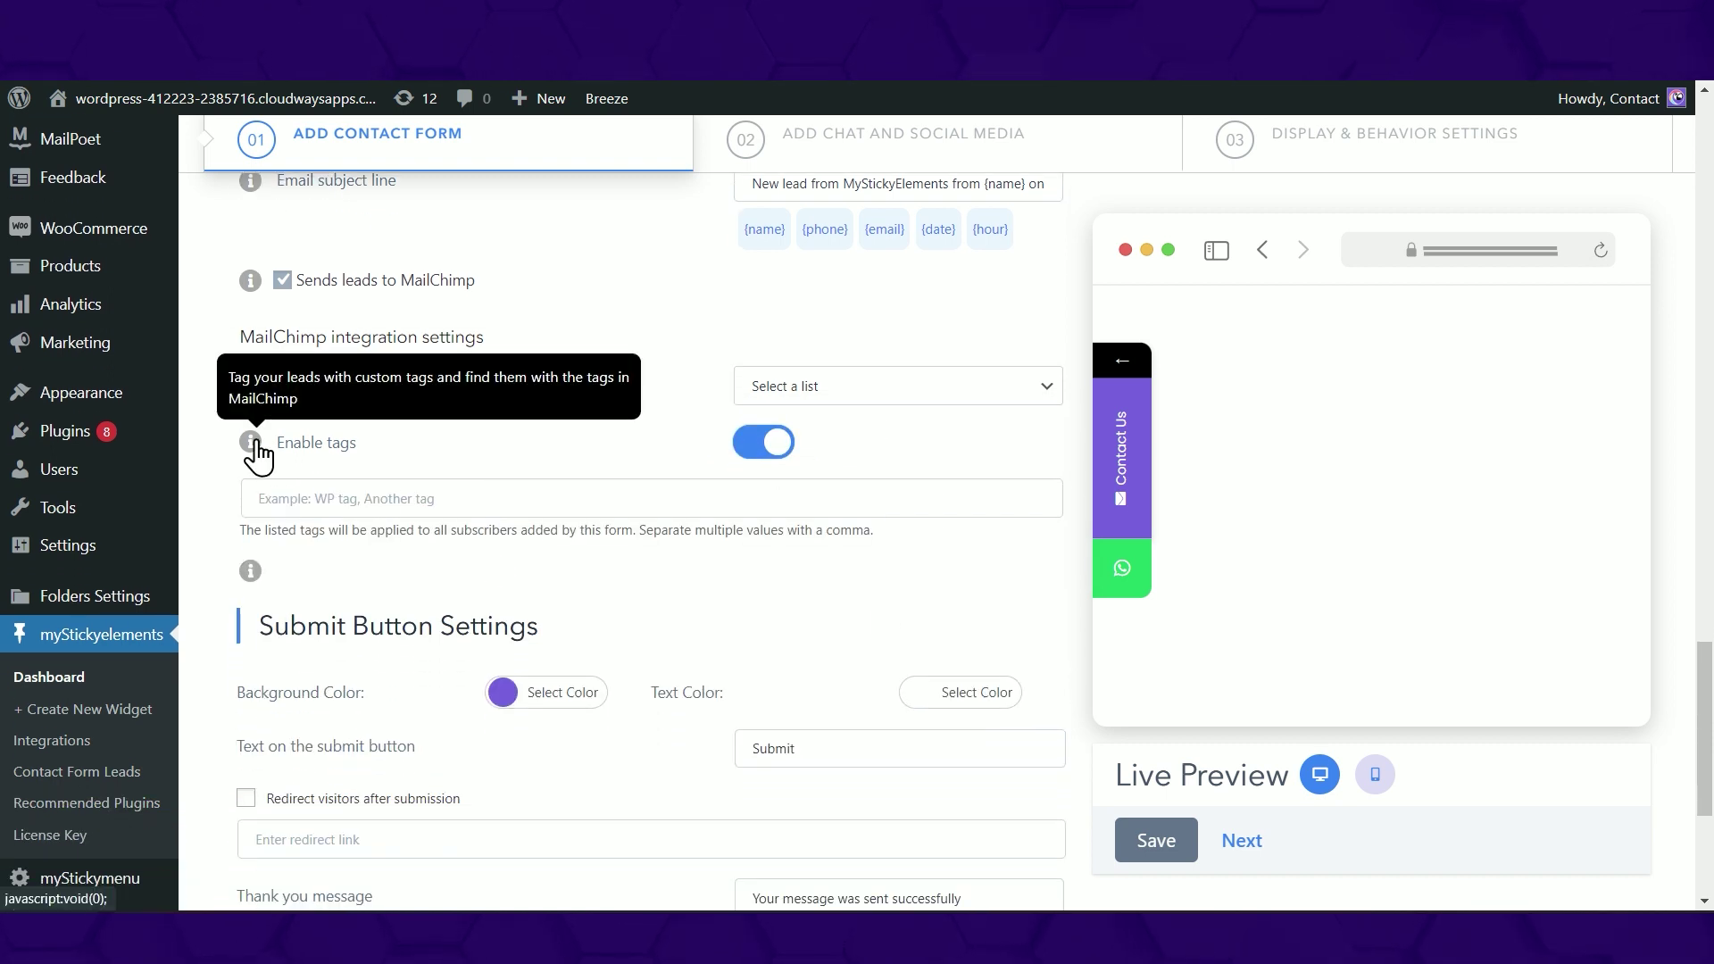
pyautogui.moveTo(249, 573)
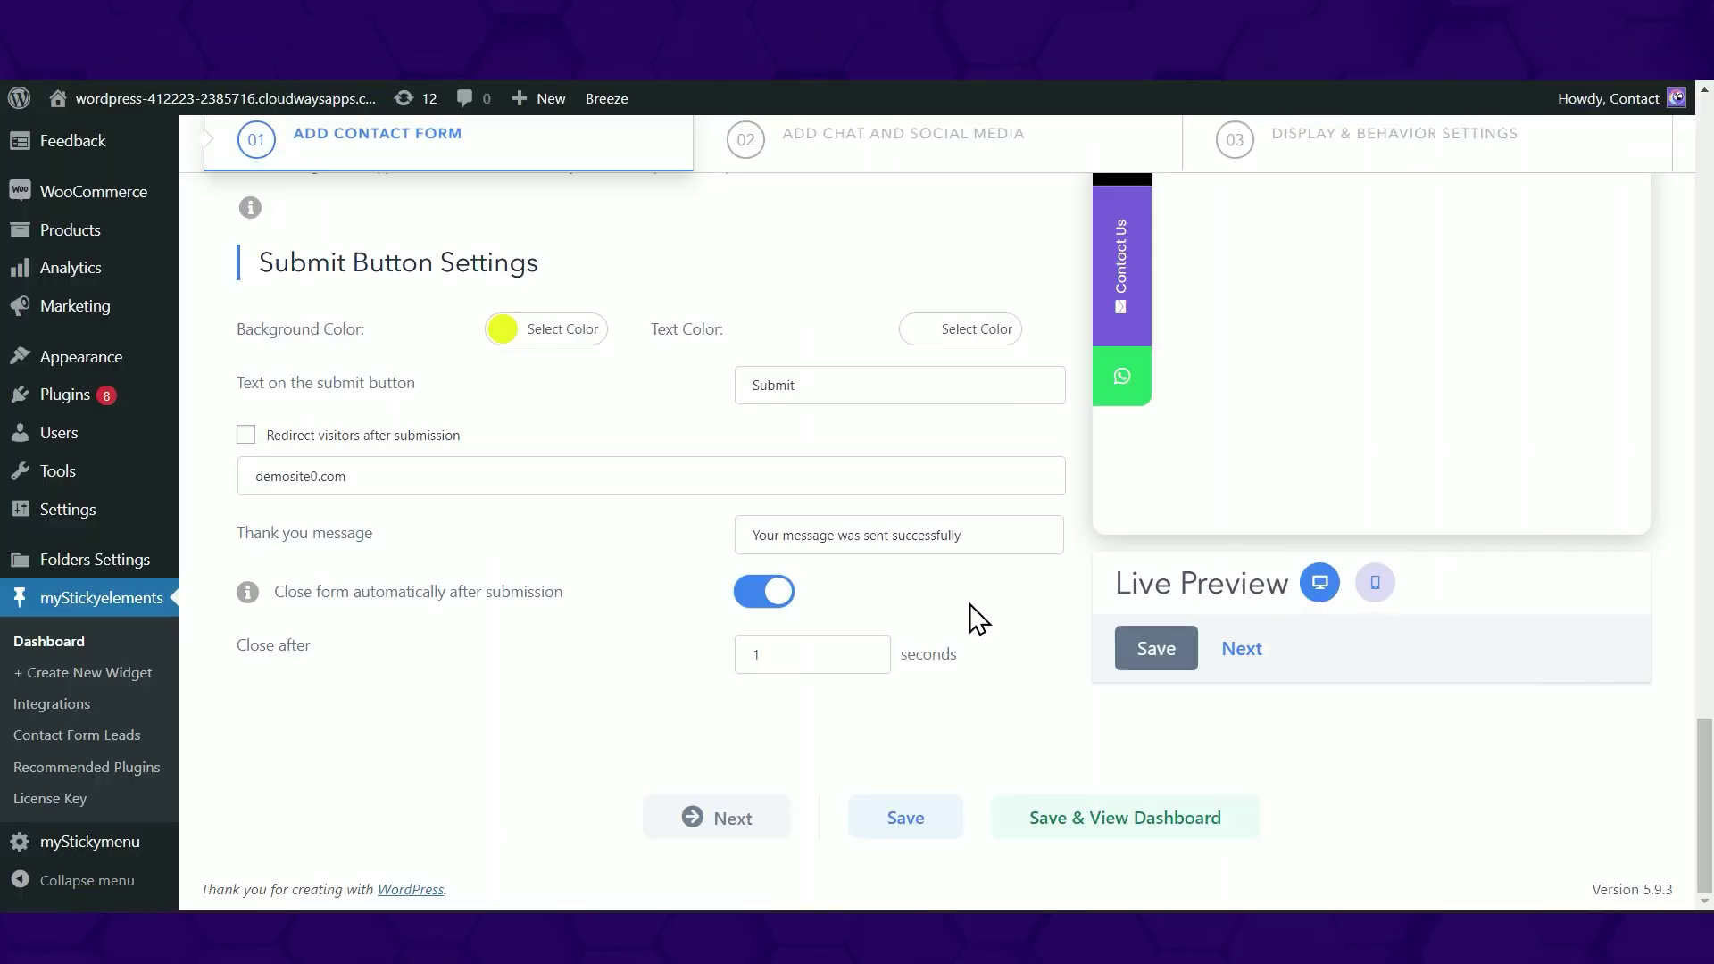
pyautogui.click(1100, 834)
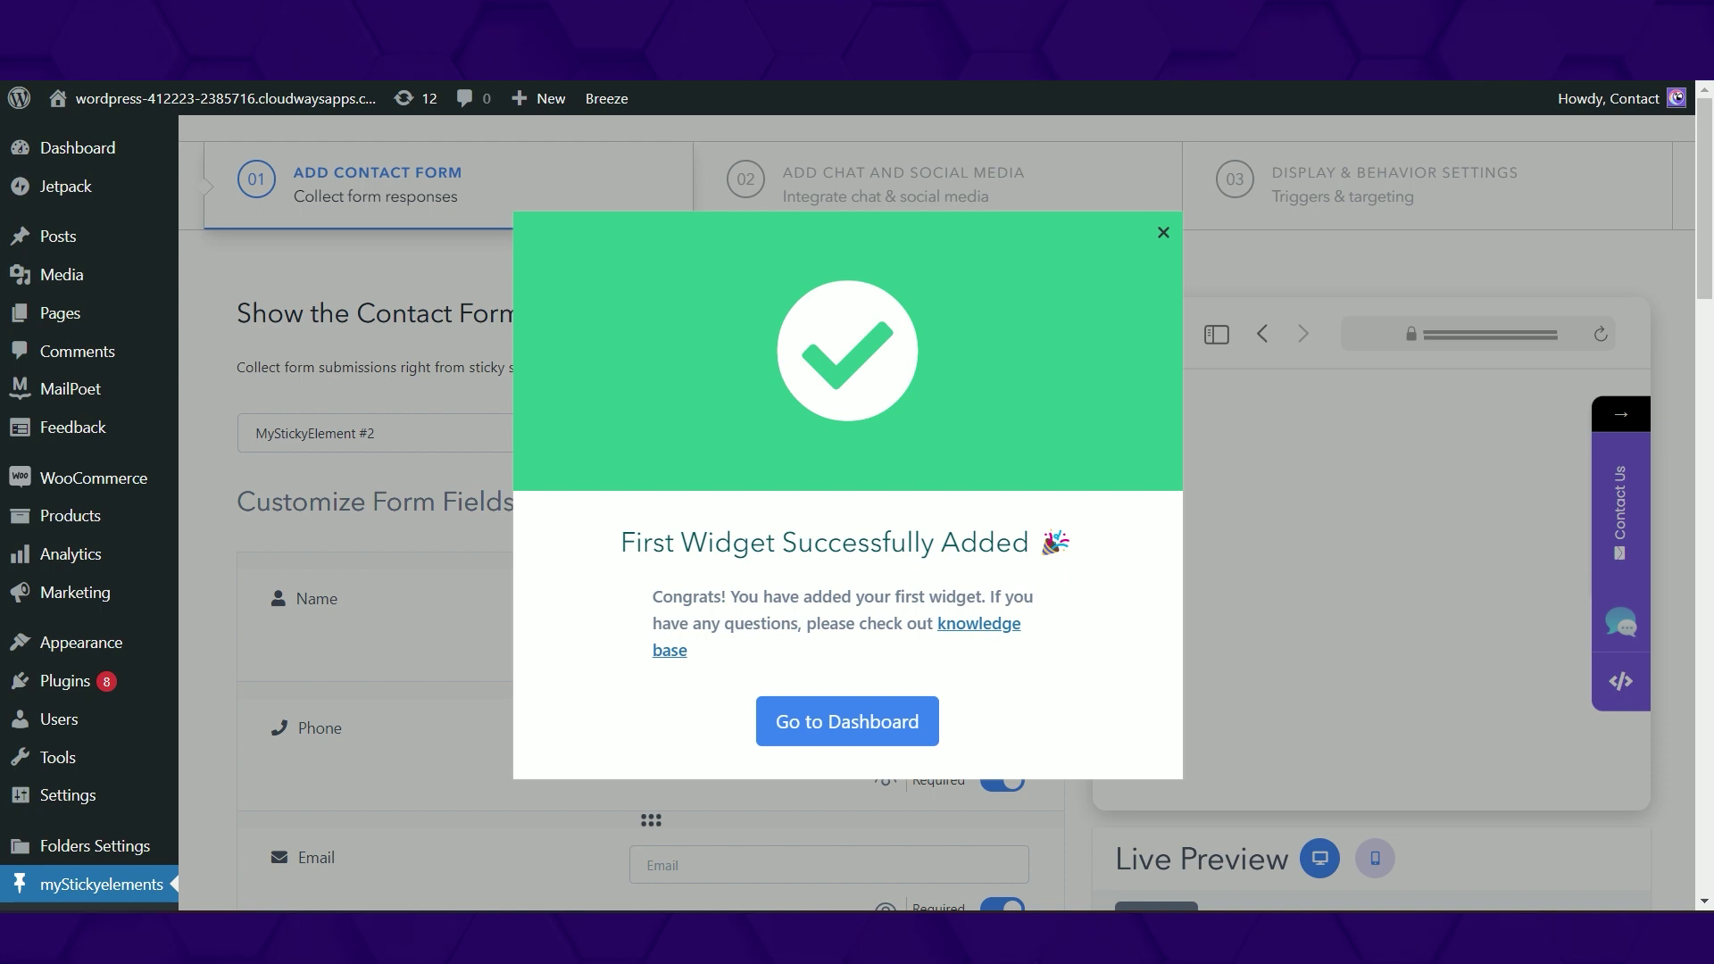
# - Go to the dashboard from the success popup to see MyStickyElement #2 listed
pyautogui.click(860, 738)
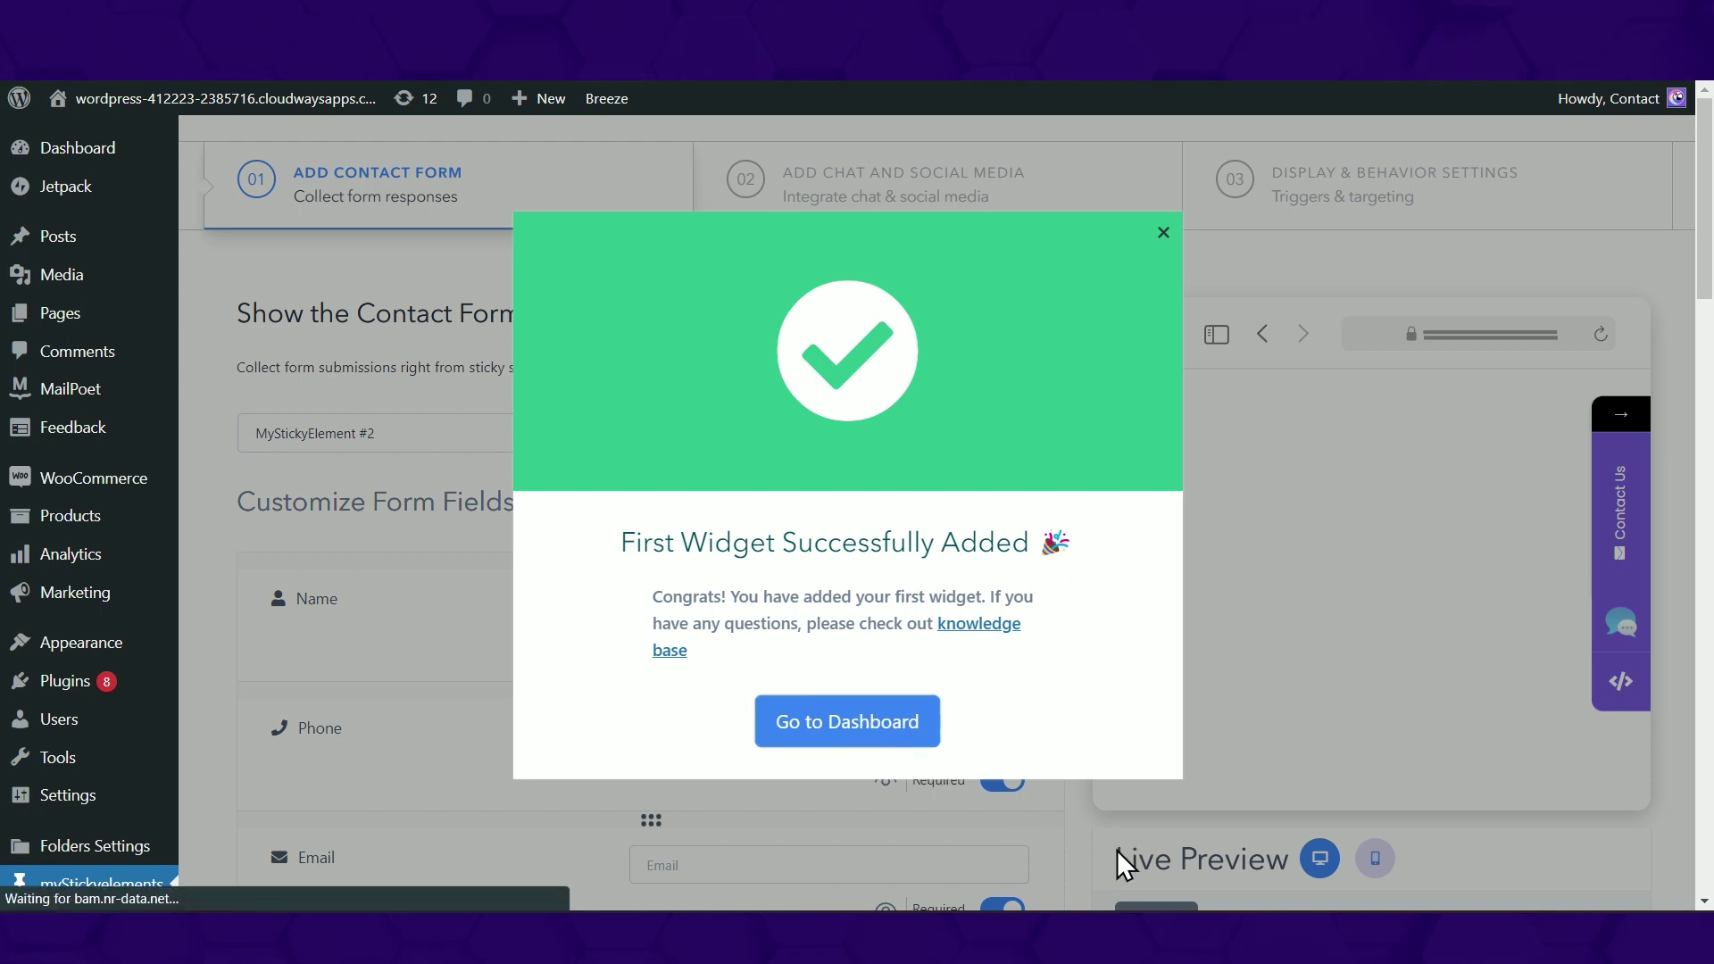